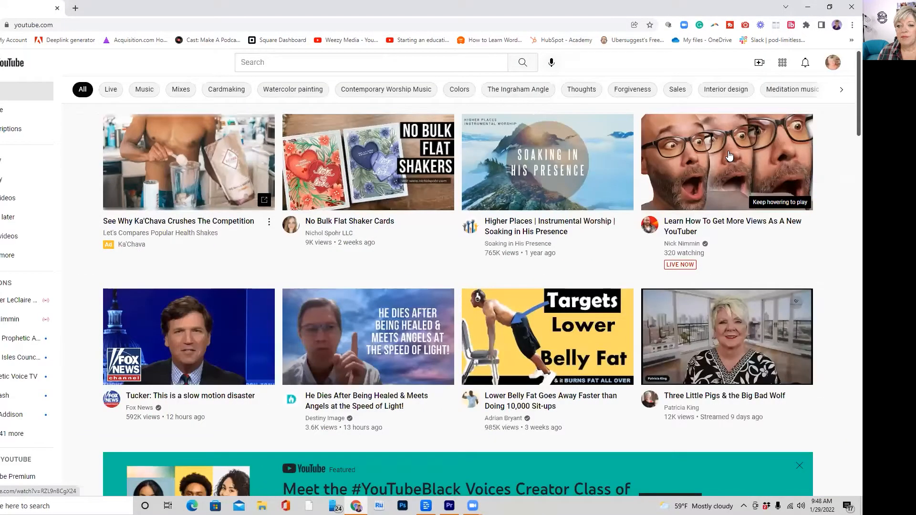
- Switch the YouTube sign-in to the other personal account listed under Other accounts
mouse_move(729, 156)
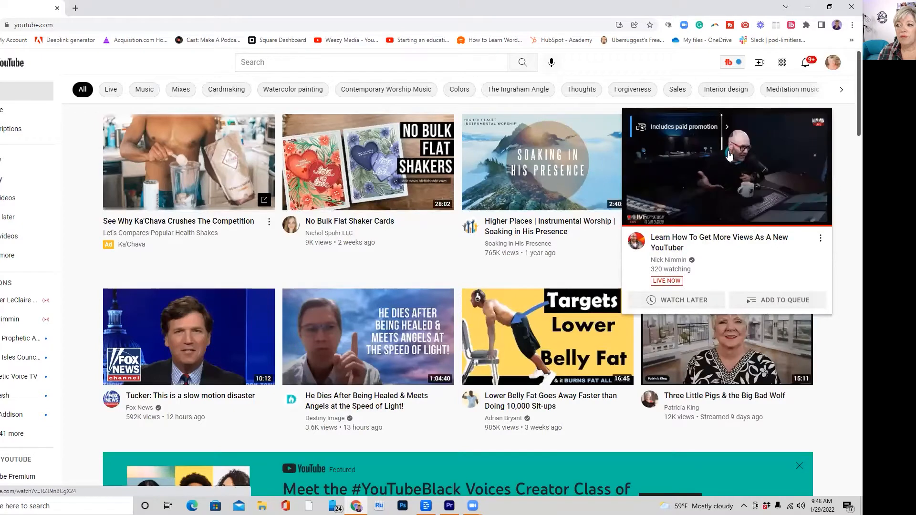
click(832, 62)
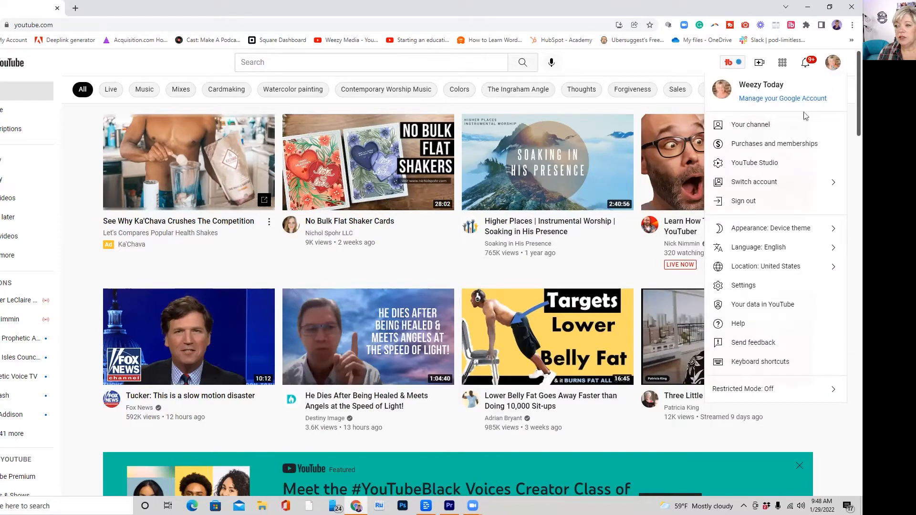
click(757, 186)
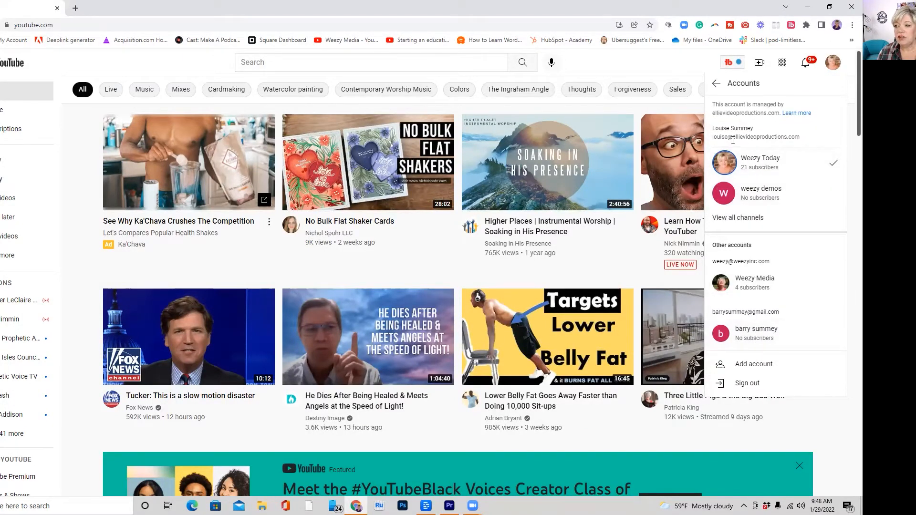
click(752, 333)
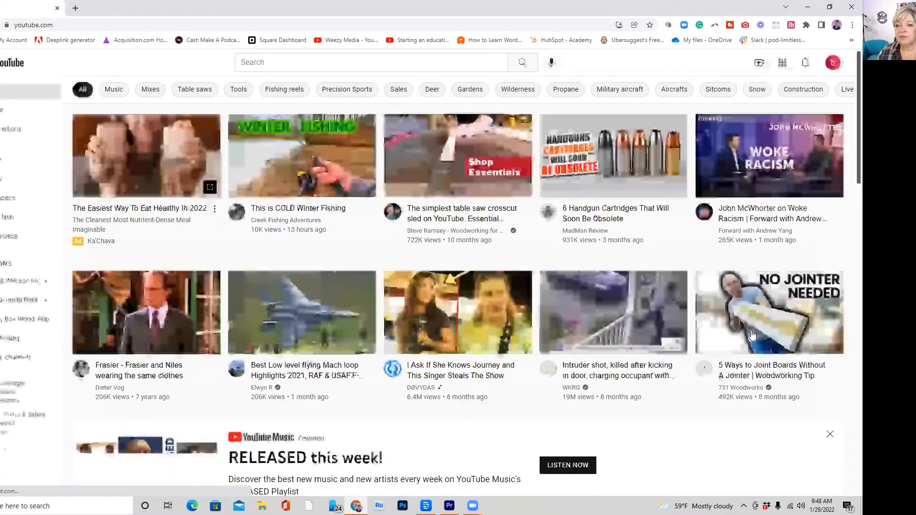
- Go to the new account's own channel page and launch Customize Channel in YouTube Studio
click(832, 62)
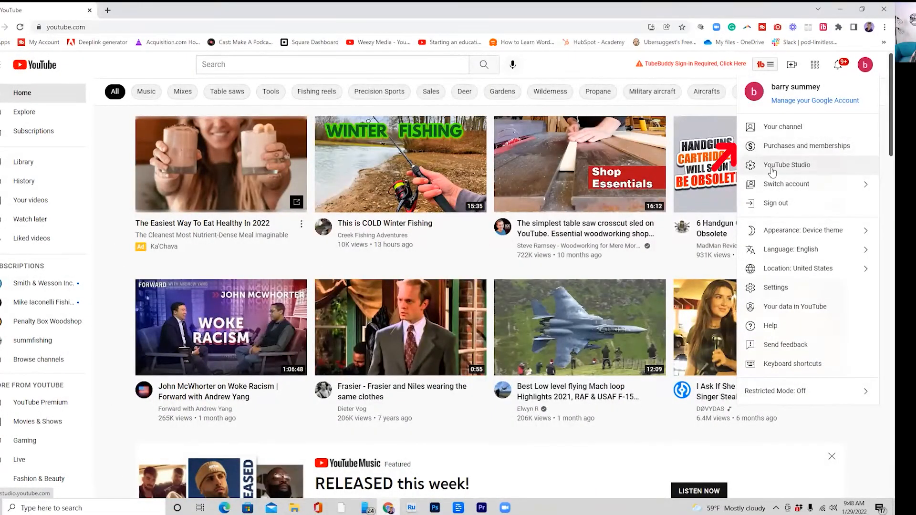
click(779, 128)
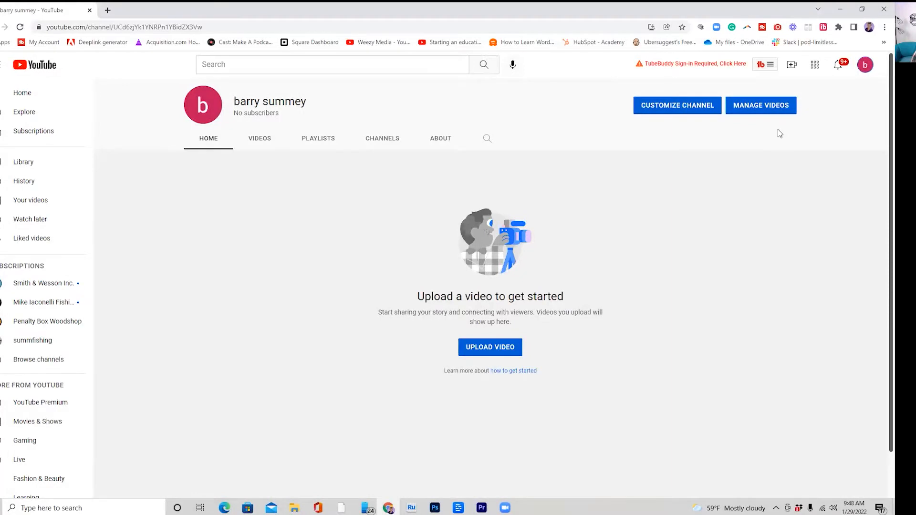
click(688, 110)
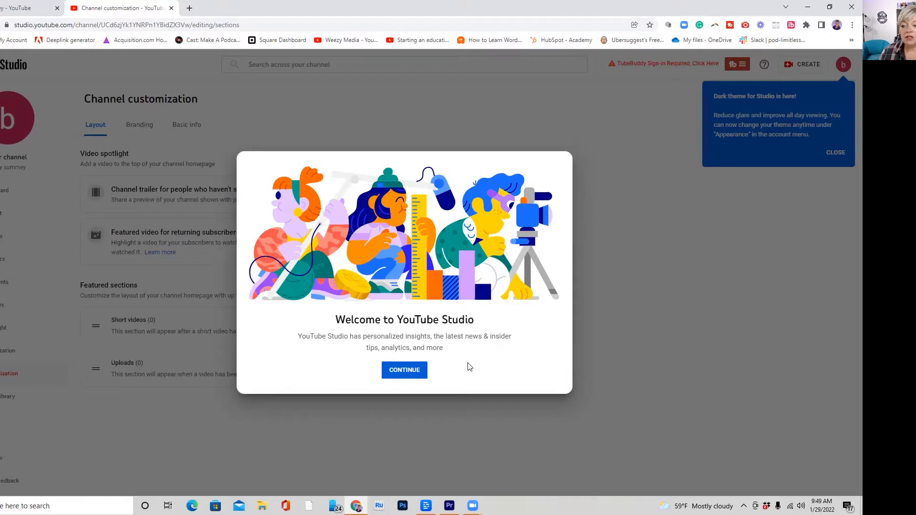
- Dismiss the Welcome to YouTube Studio message with Continue
click(404, 370)
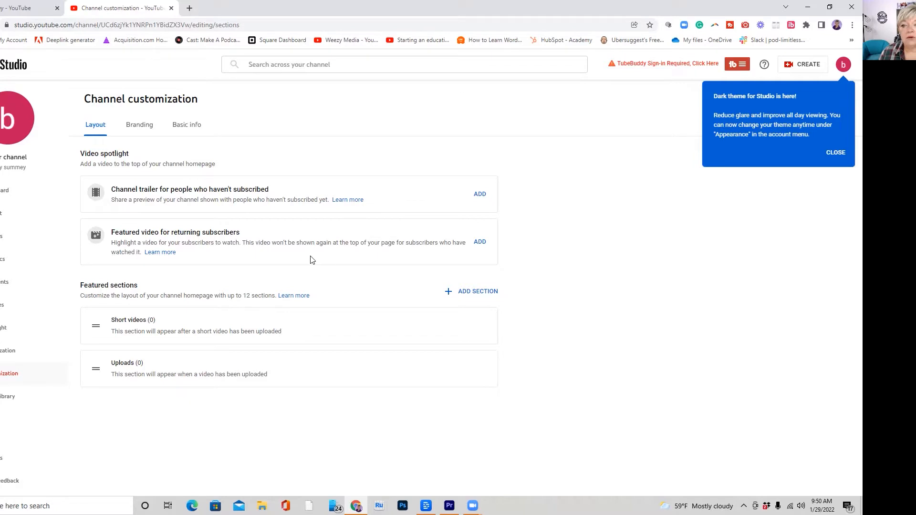
- In Settings > Channel, choose United States as the country of residence
click(19, 458)
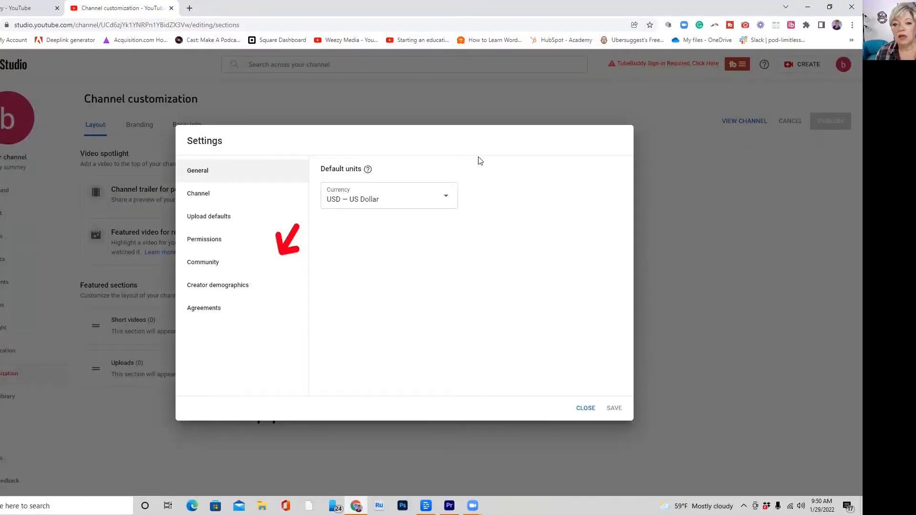
click(205, 198)
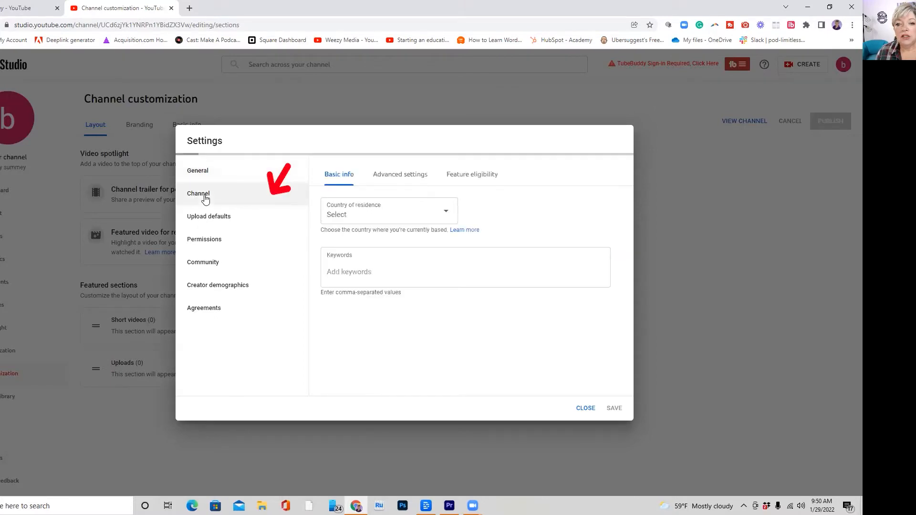
click(447, 216)
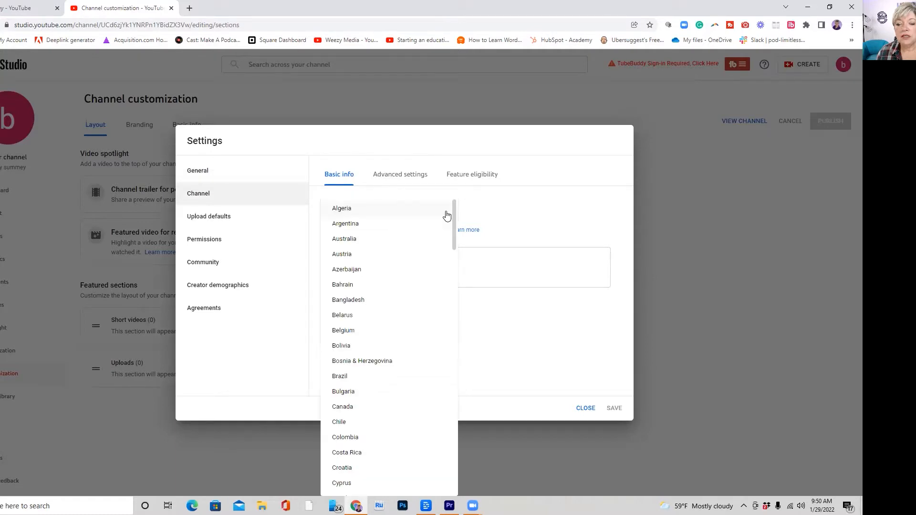
scroll(437, 219, down, 7)
scroll(438, 220, down, 10)
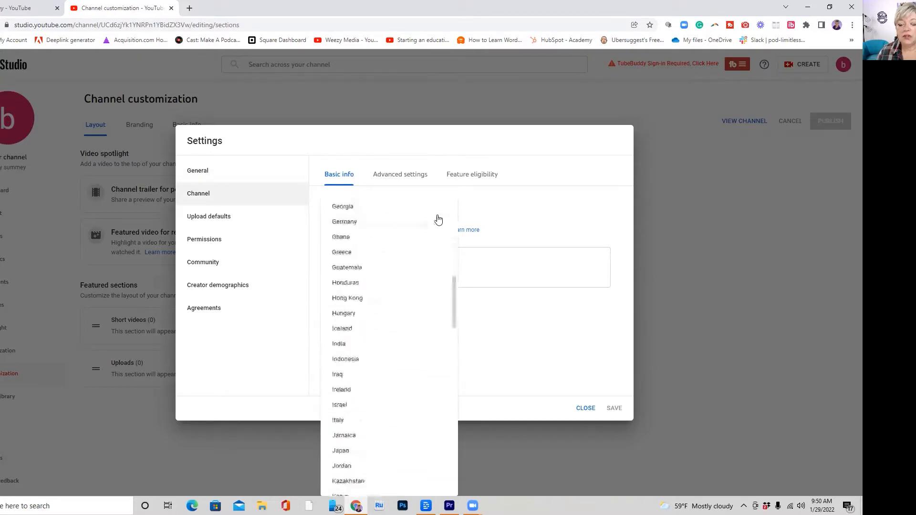
scroll(438, 219, down, 10)
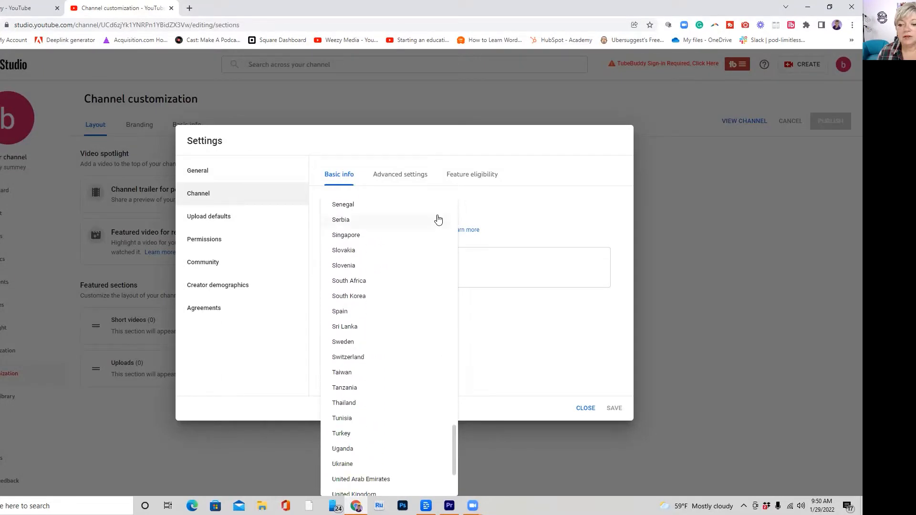
scroll(437, 219, down, 2)
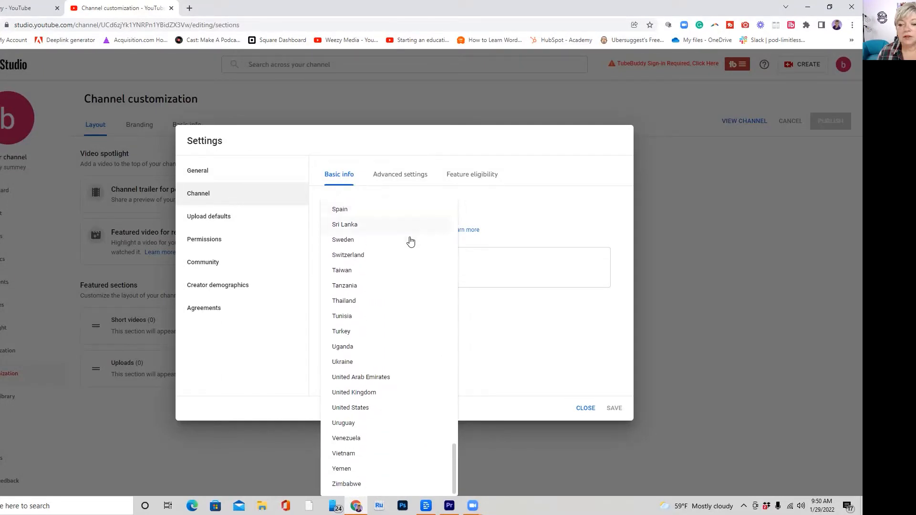
click(362, 410)
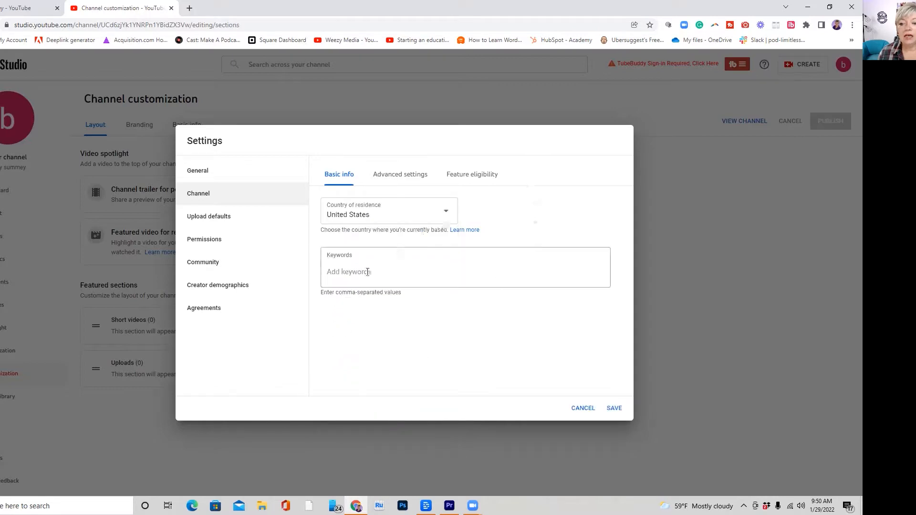
- Add the keywords owner's name, 'how to fix' and 'how to do', then save
click(365, 275)
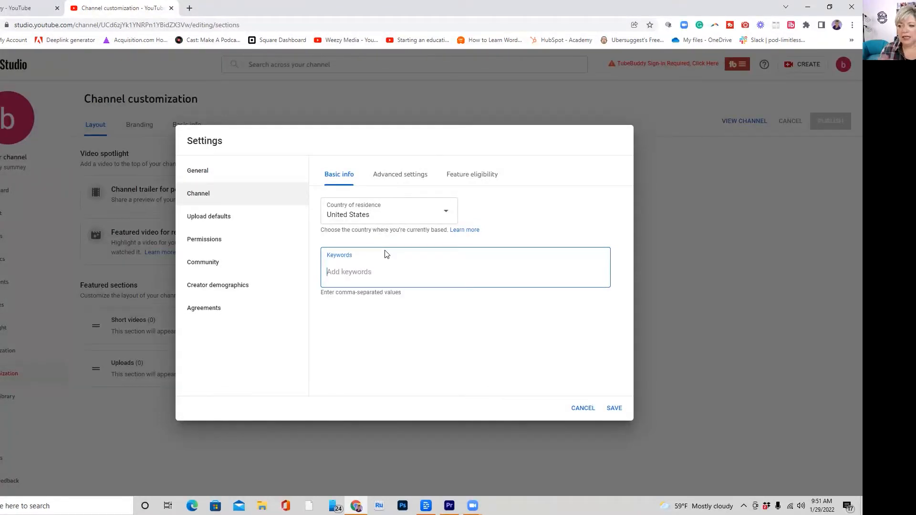
text(barry)
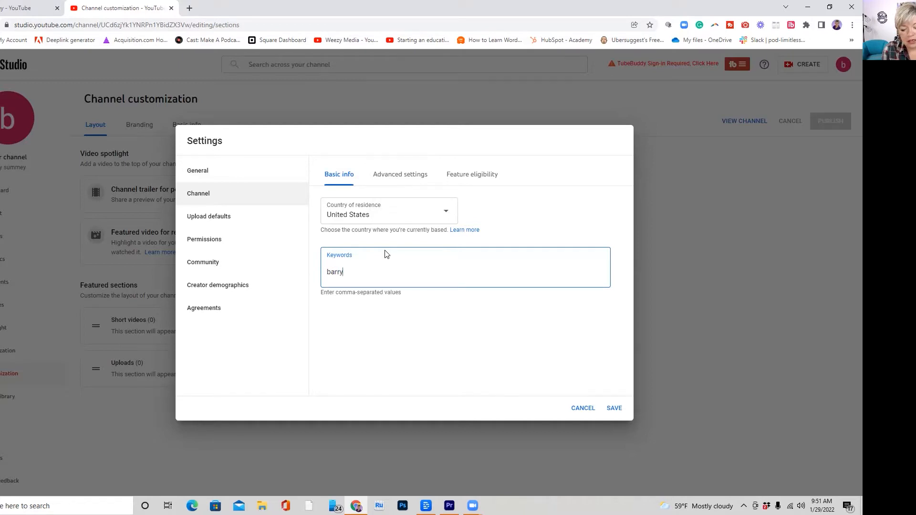
text( summey)
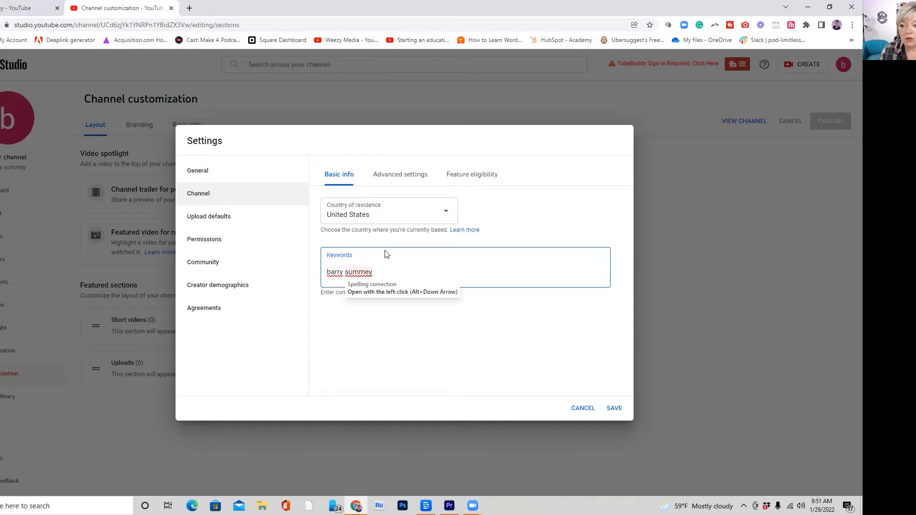
key(Return)
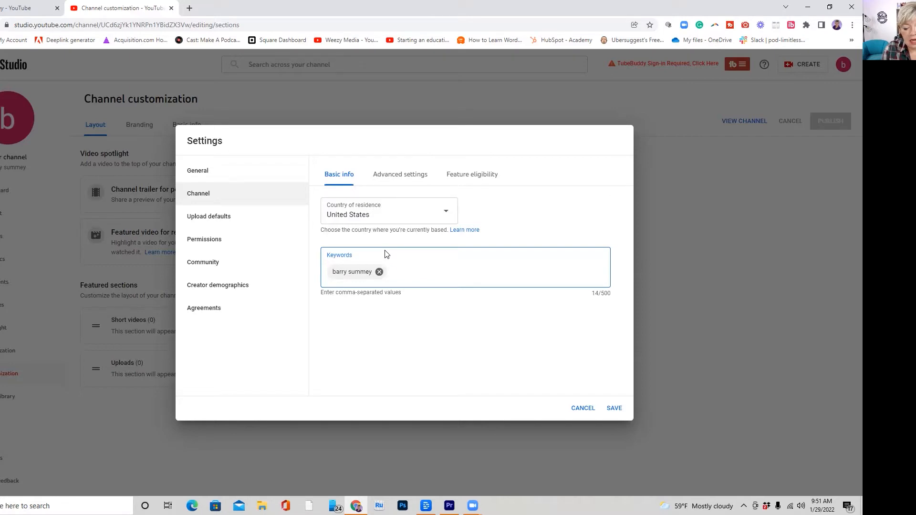
text(how )
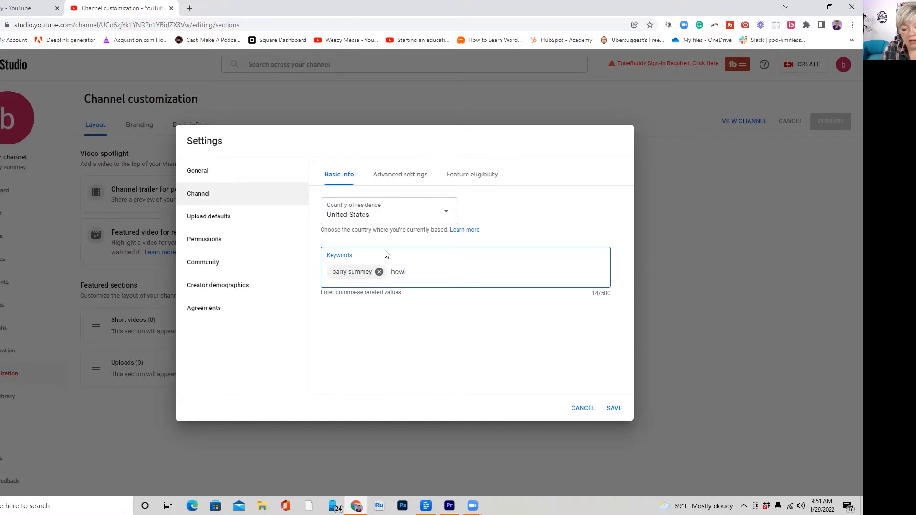
text(to fi)
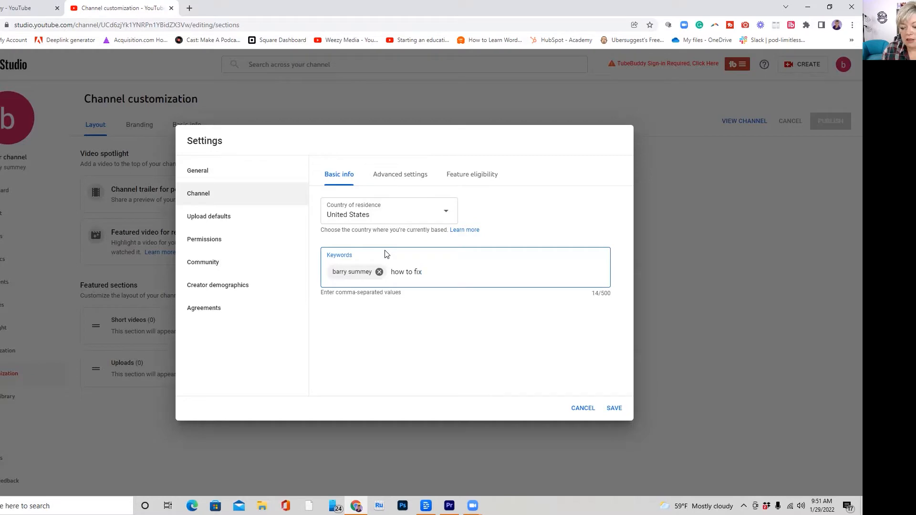
text(x)
key(Return)
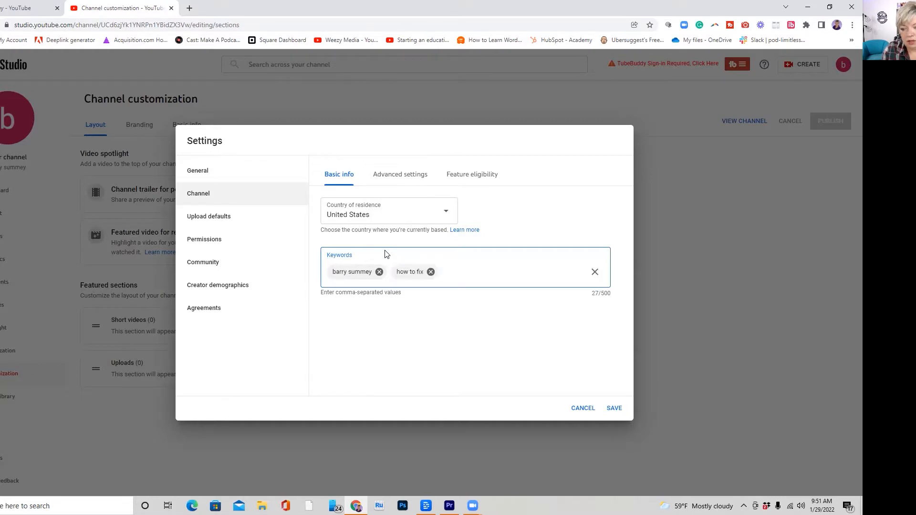
text(h)
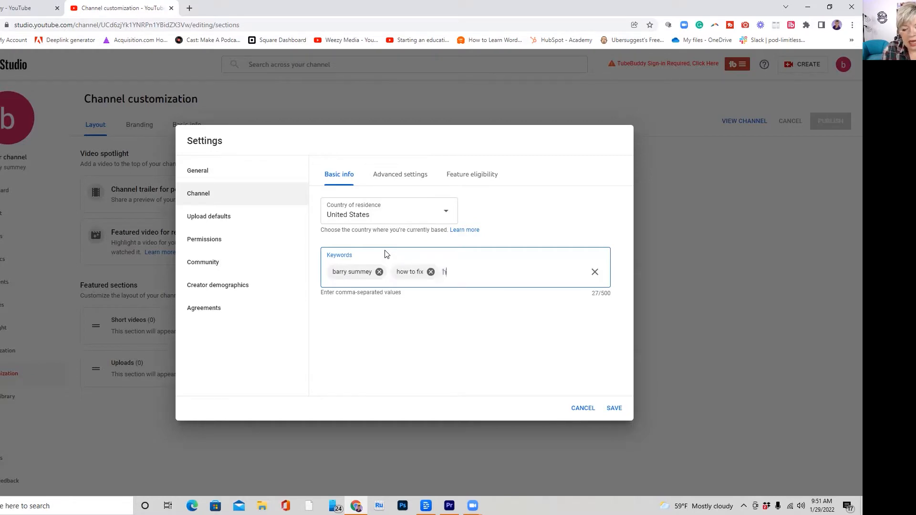
text(ow t)
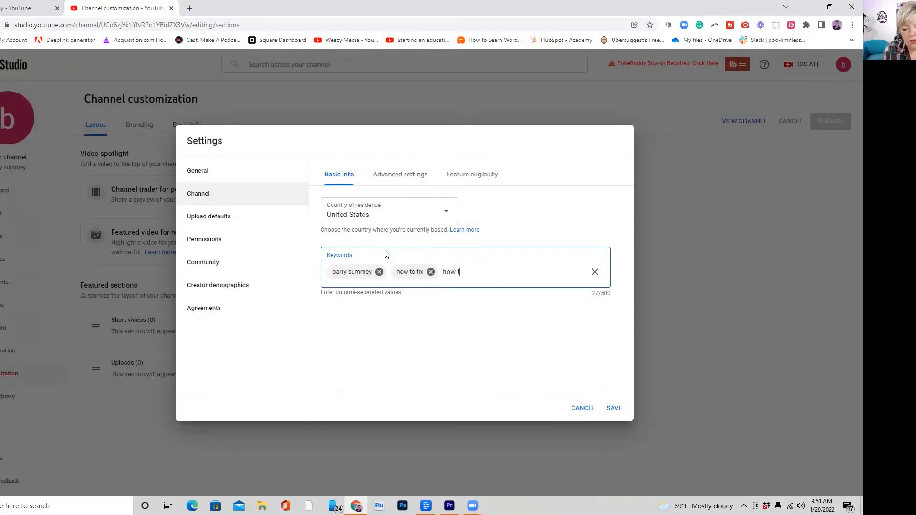
text(o do)
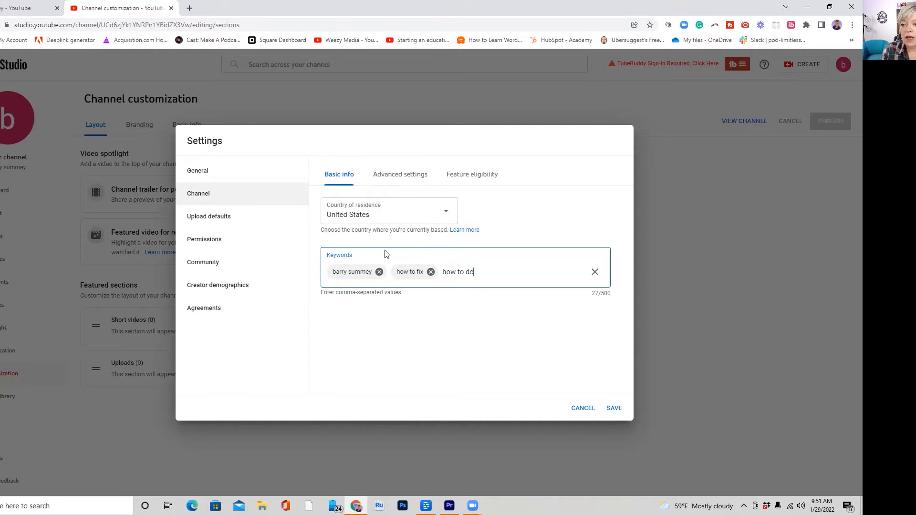
text(,)
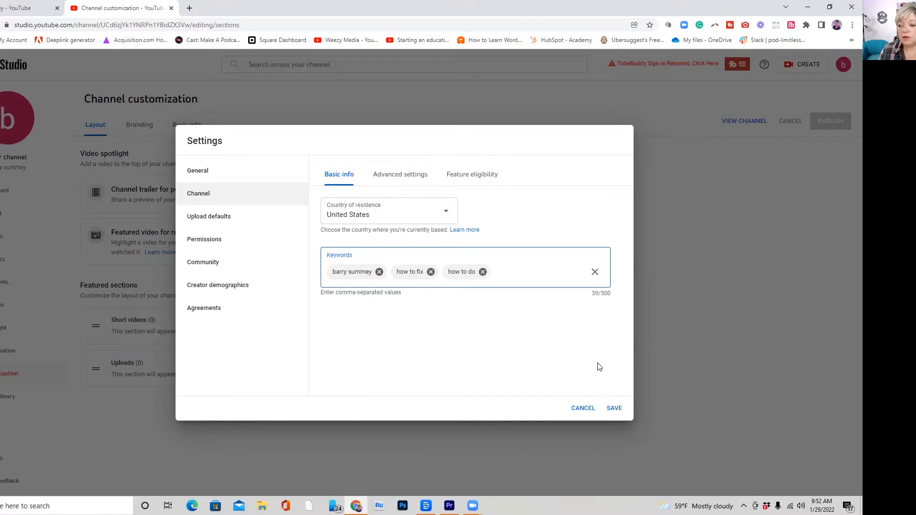
click(615, 409)
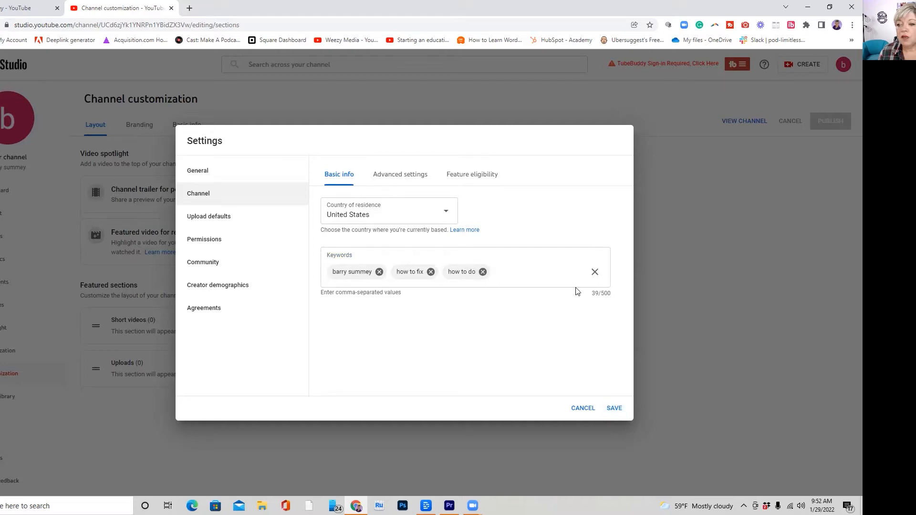
- Show the channel's Feature eligibility tab with the Standard, Intermediate and Advanced tiers
click(385, 179)
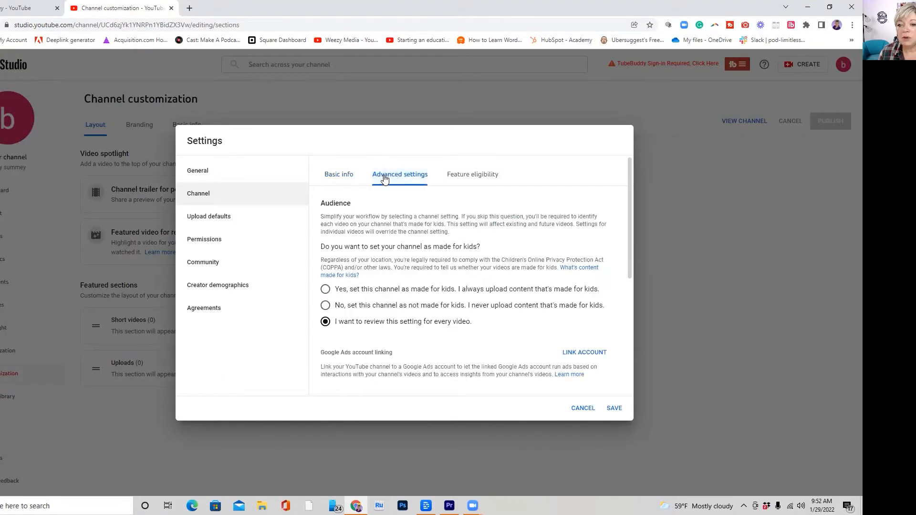
click(478, 181)
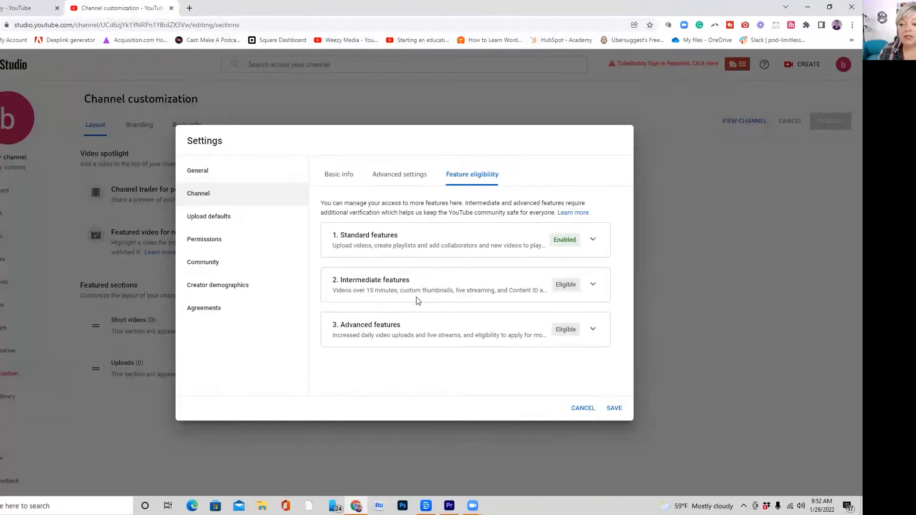
- Expand the Intermediate and Advanced feature tiers to read their requirements, then return to Advanced settings
click(591, 285)
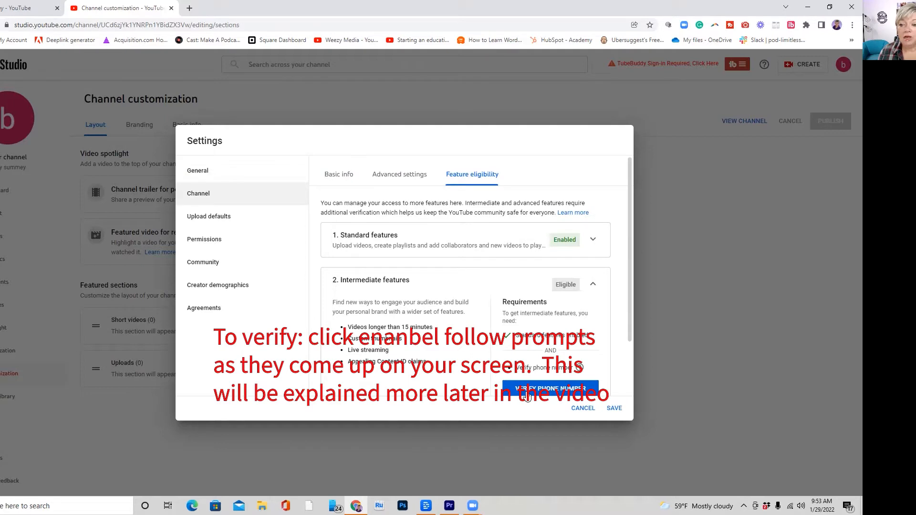
scroll(527, 396, down, 2)
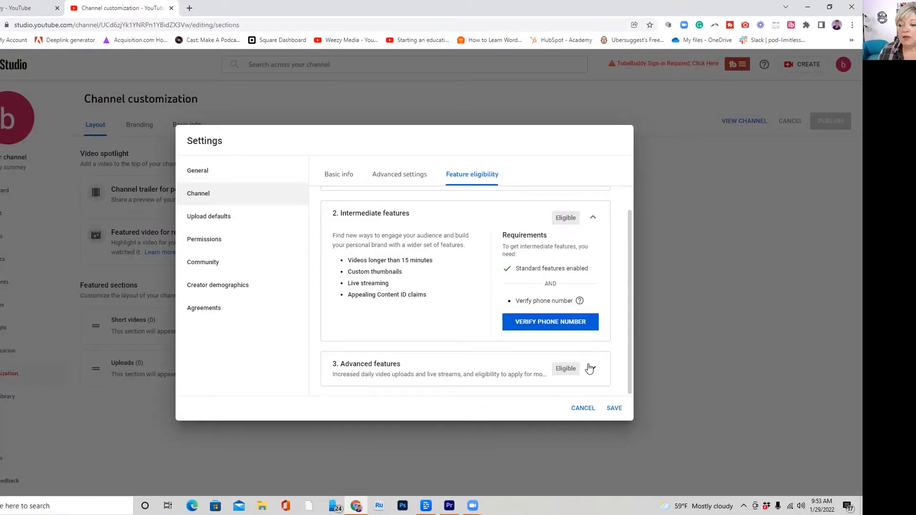
click(594, 371)
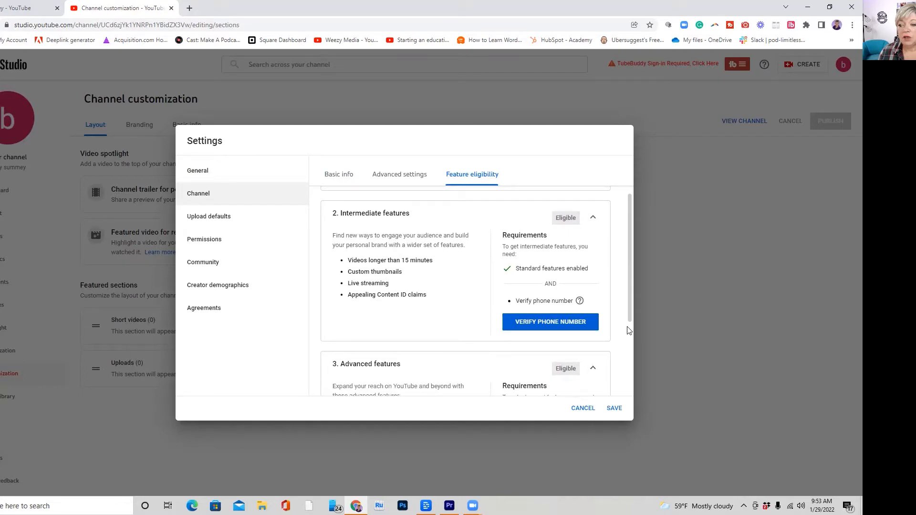
drag(628, 308, 630, 386)
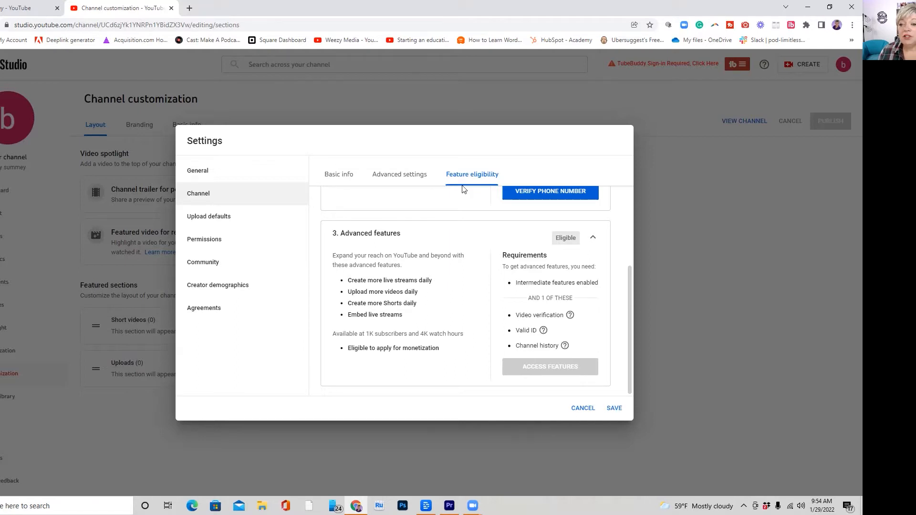
click(380, 178)
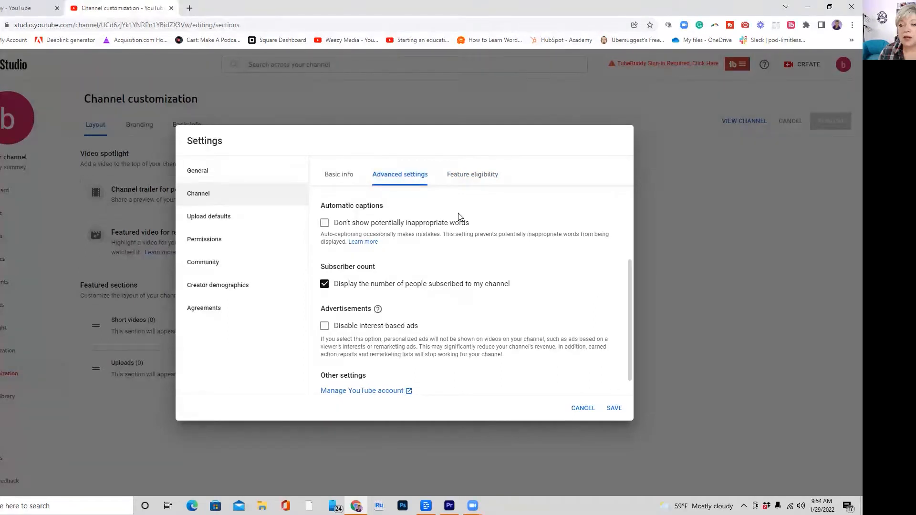
- Filter inappropriate caption words, hide the subscriber count, and disable interest-based ads
click(324, 224)
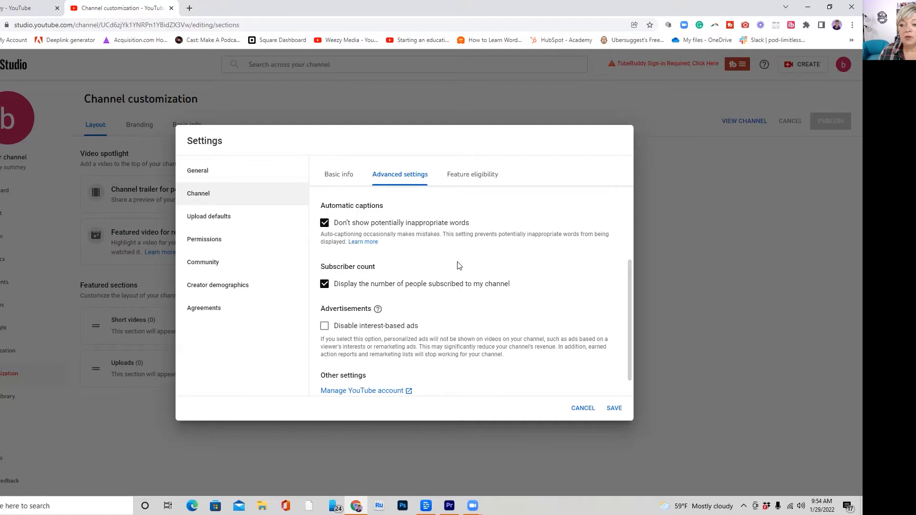
scroll(458, 266, down, 1)
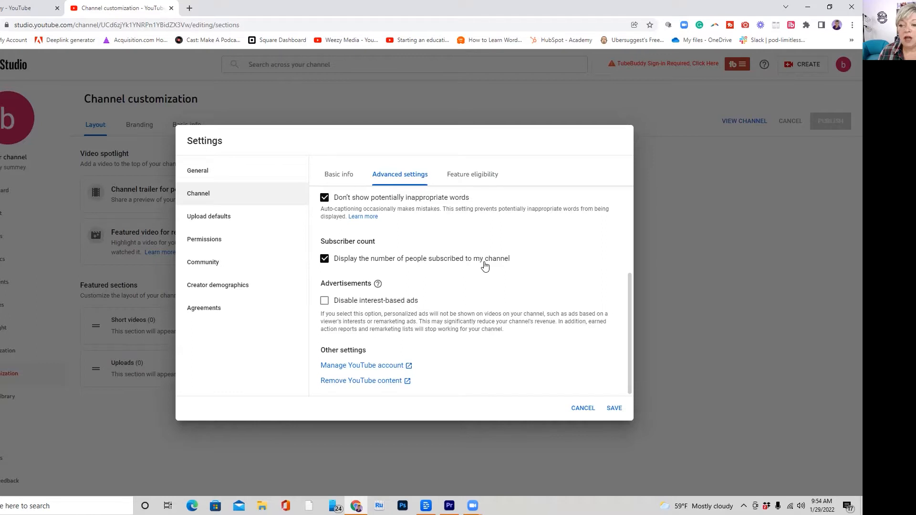
click(325, 258)
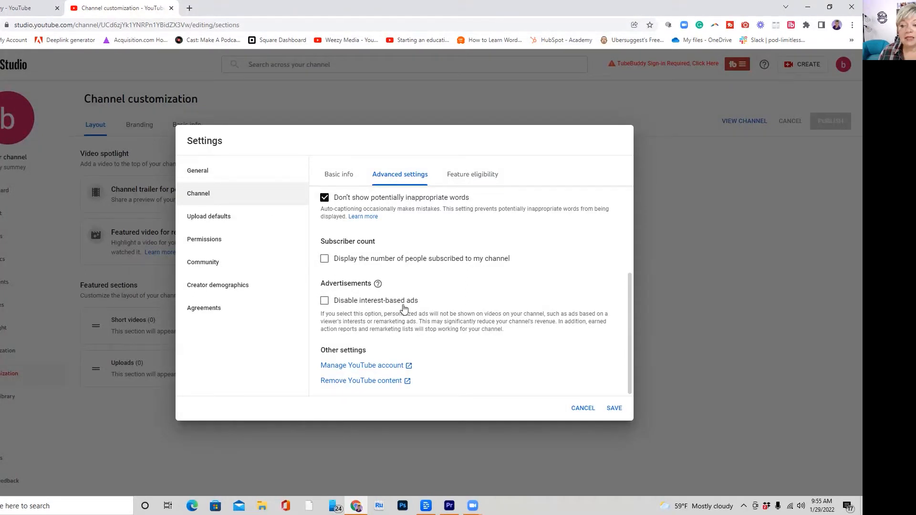
click(325, 302)
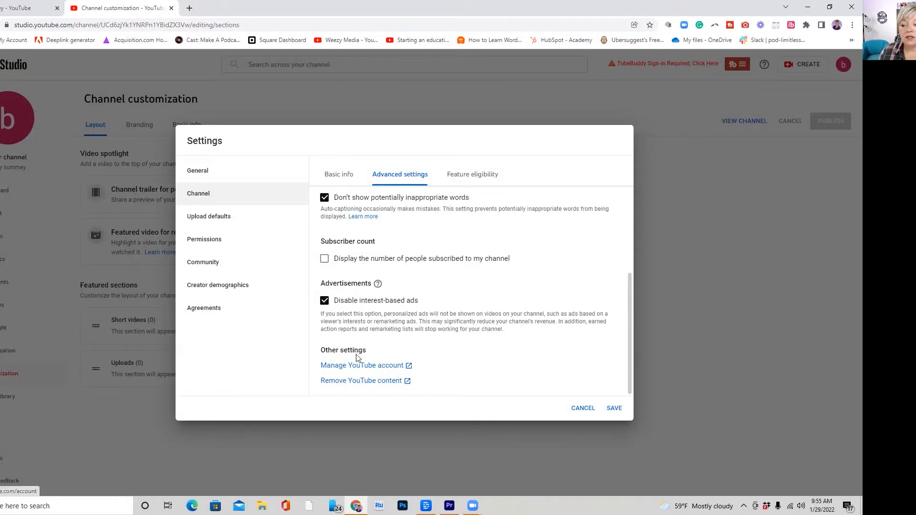
- Open the YouTube account management page and choose to create a new channel
click(333, 366)
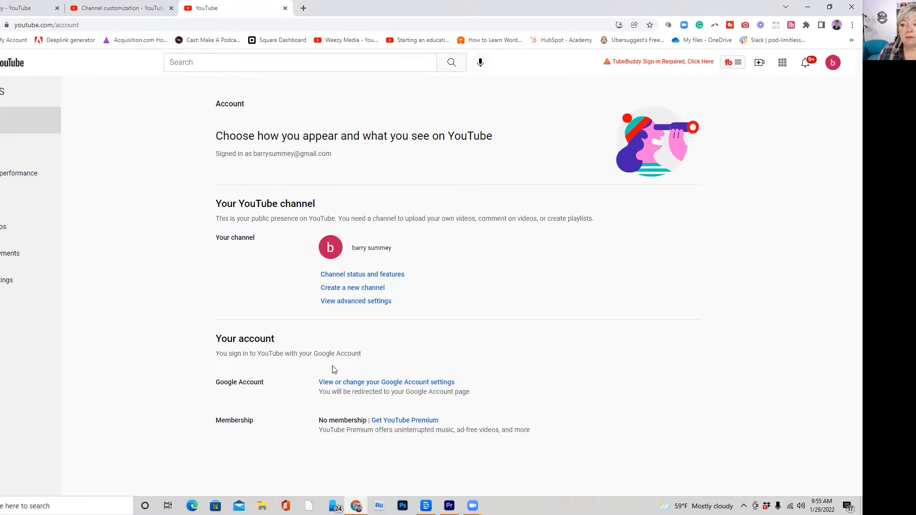
click(361, 289)
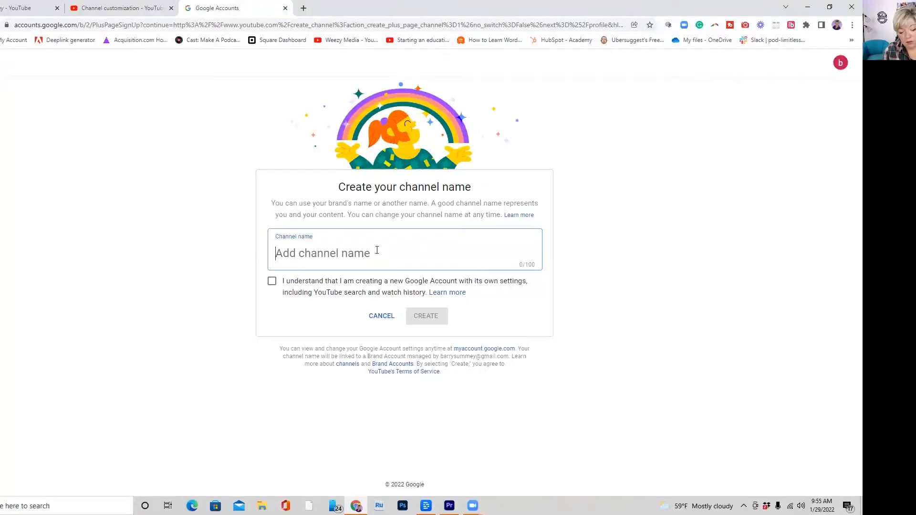
- Name the new channel 'Bas How To', accept the new-account acknowledgement, and create it
text(Barr)
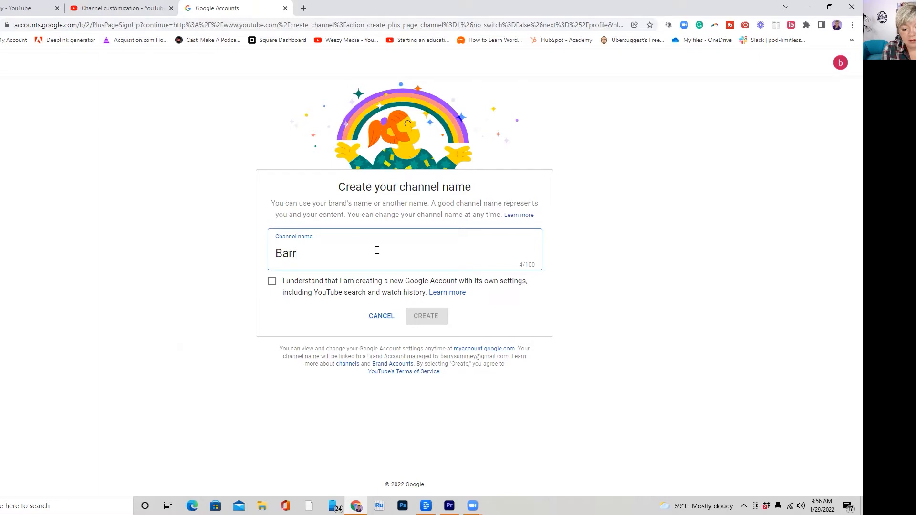
text(ys How)
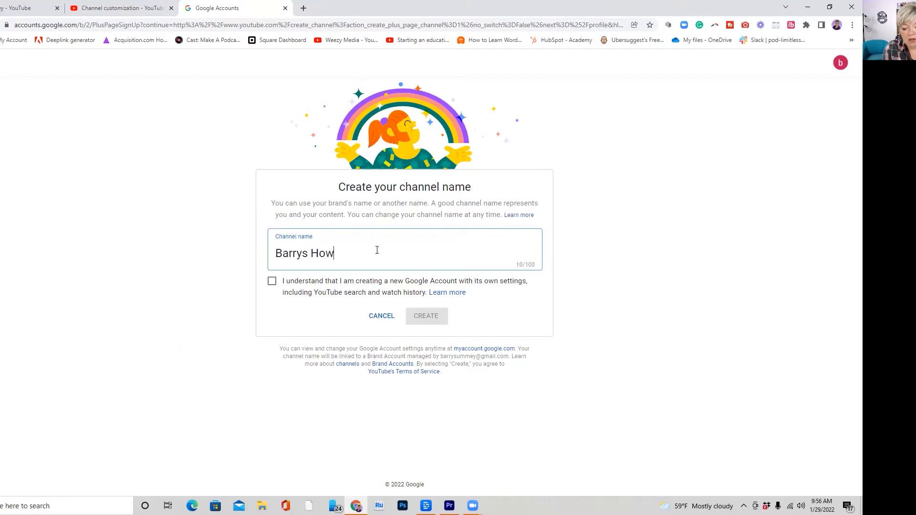
text( T)
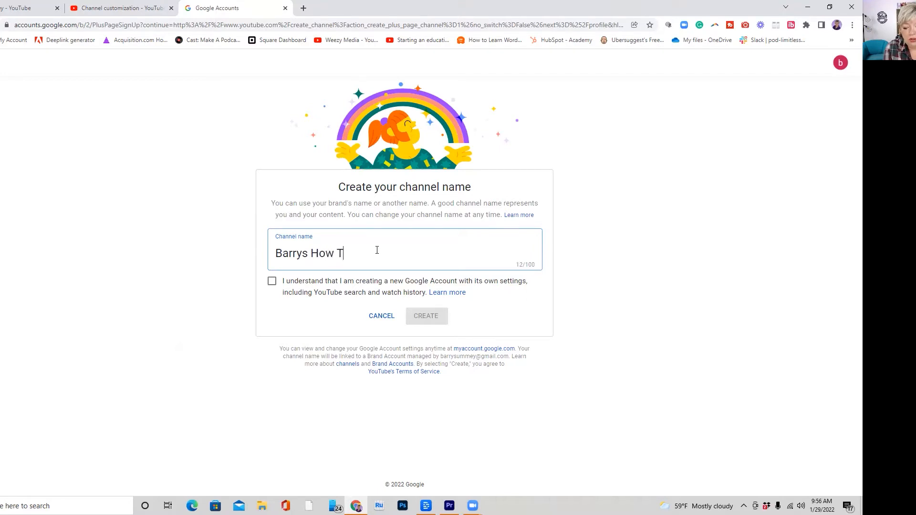
text(O)
drag(354, 249, 347, 252)
text(o)
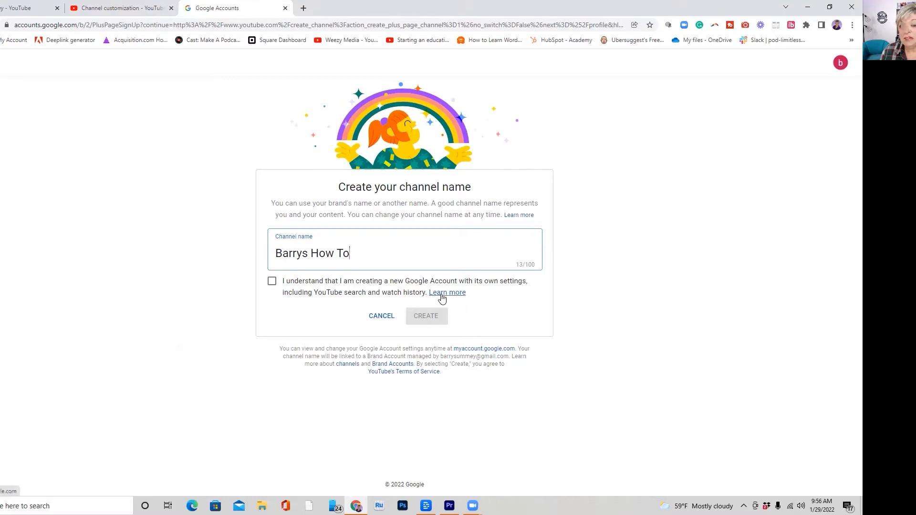
click(272, 283)
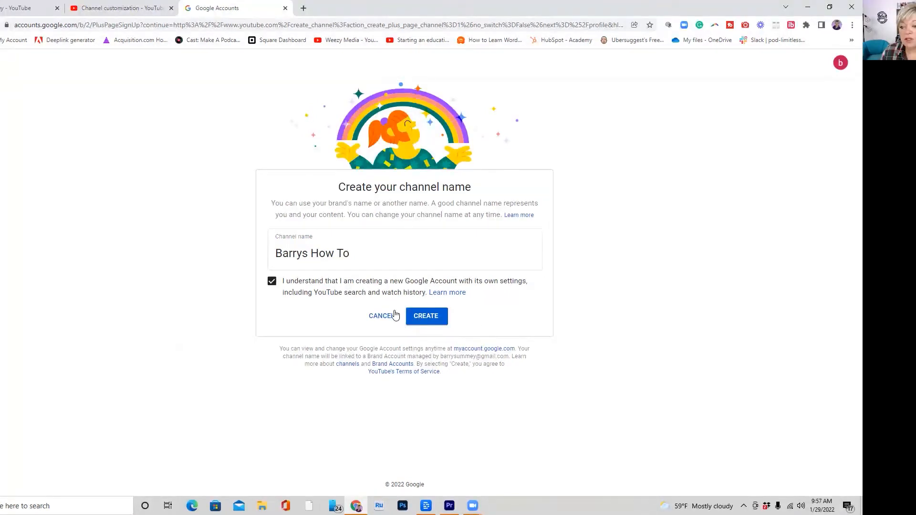
click(418, 318)
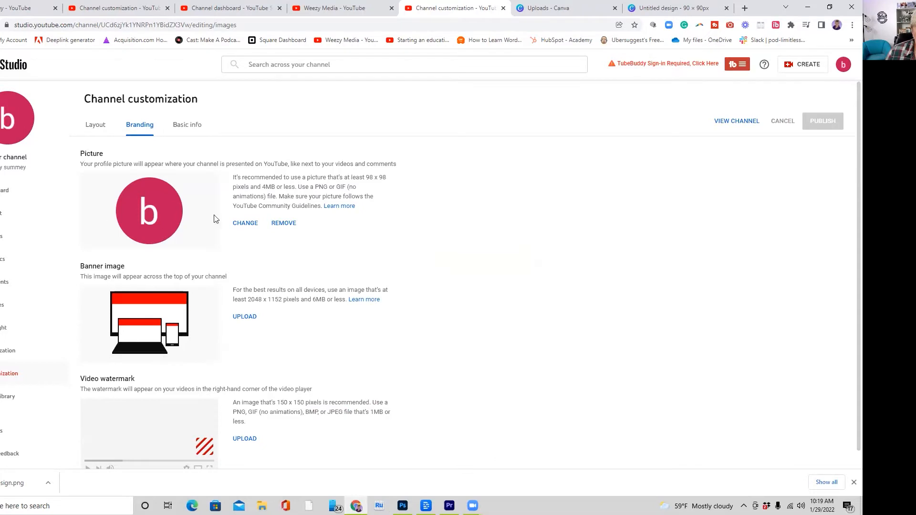
- Replace the letter profile picture with the headshot photo, with the crop circle centred on the face
click(245, 225)
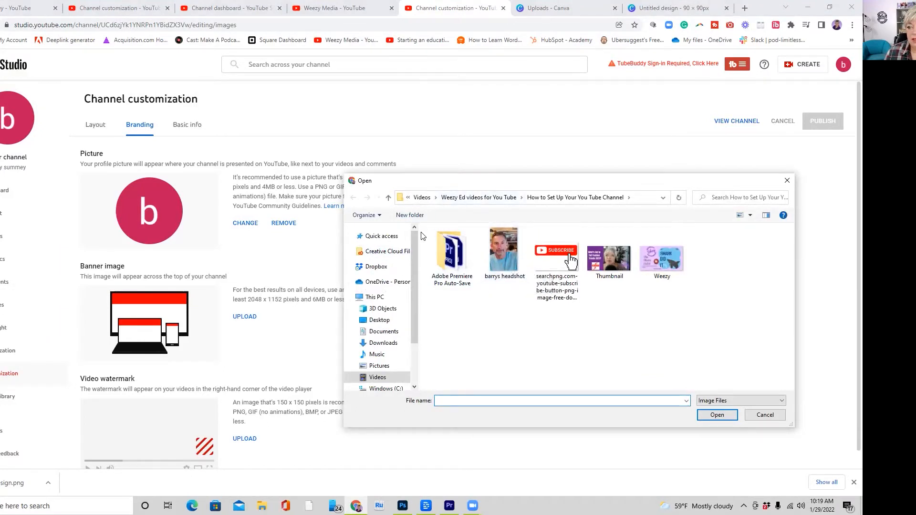
click(494, 259)
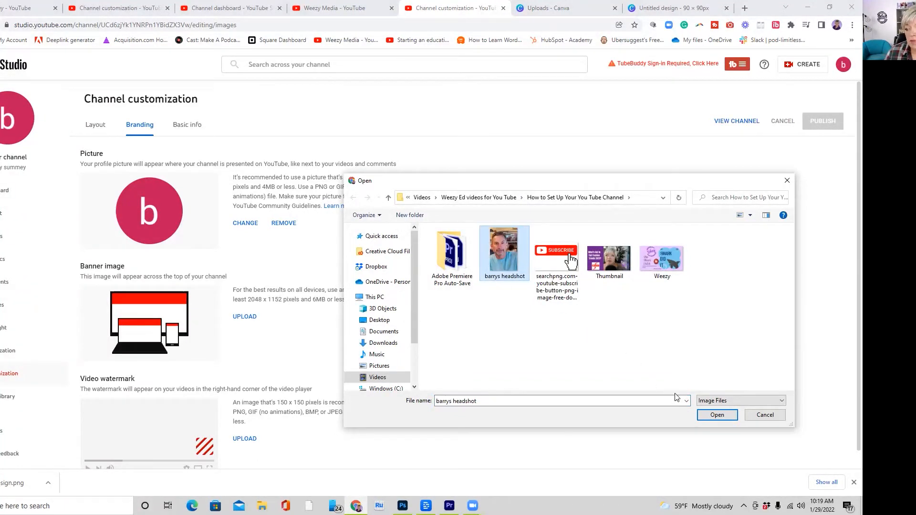
click(716, 415)
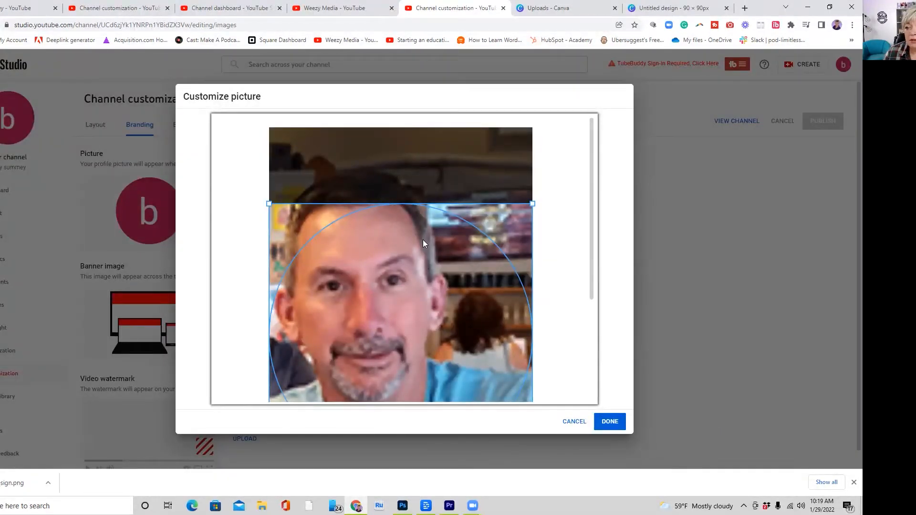
drag(438, 274, 379, 224)
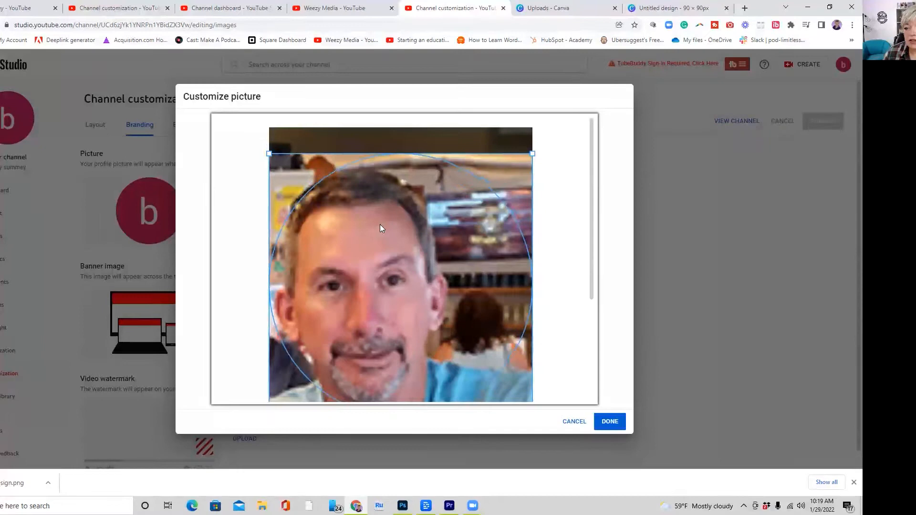
click(610, 422)
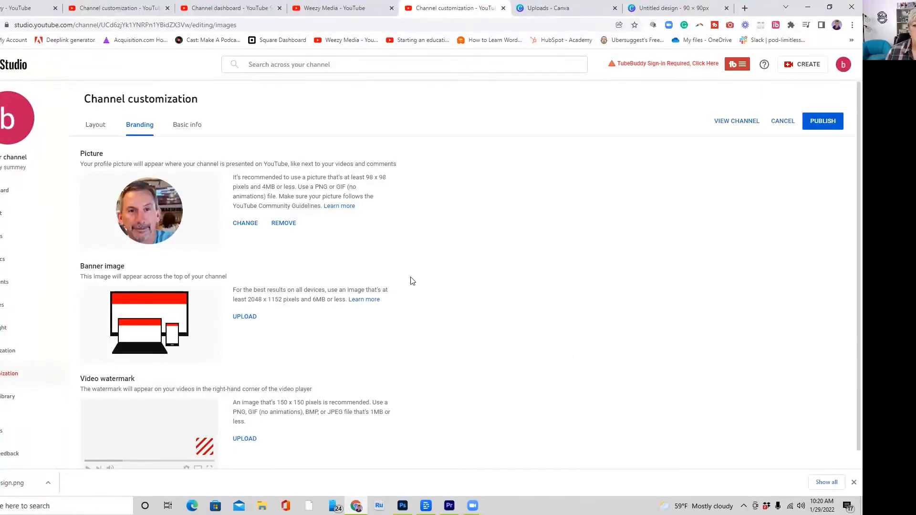
scroll(385, 251, down, 1)
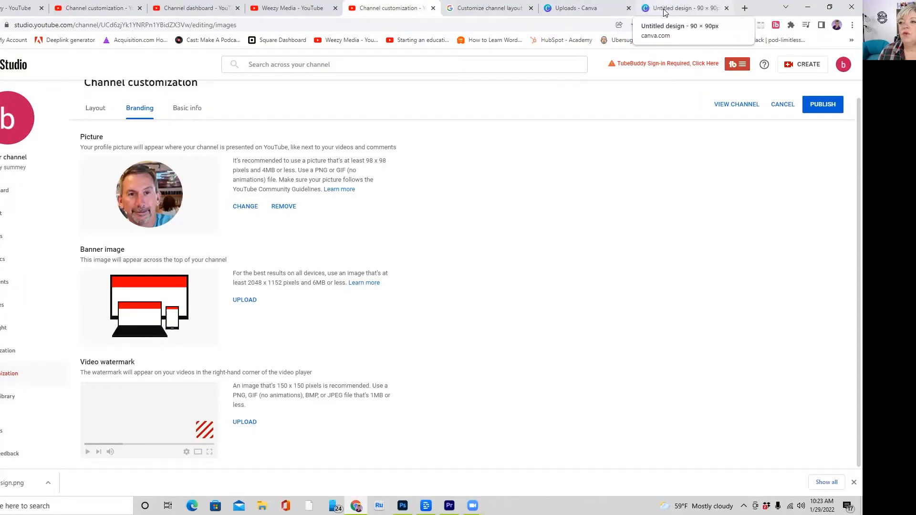
- Switch to the 'Uploads - Canva' browser tab
click(582, 11)
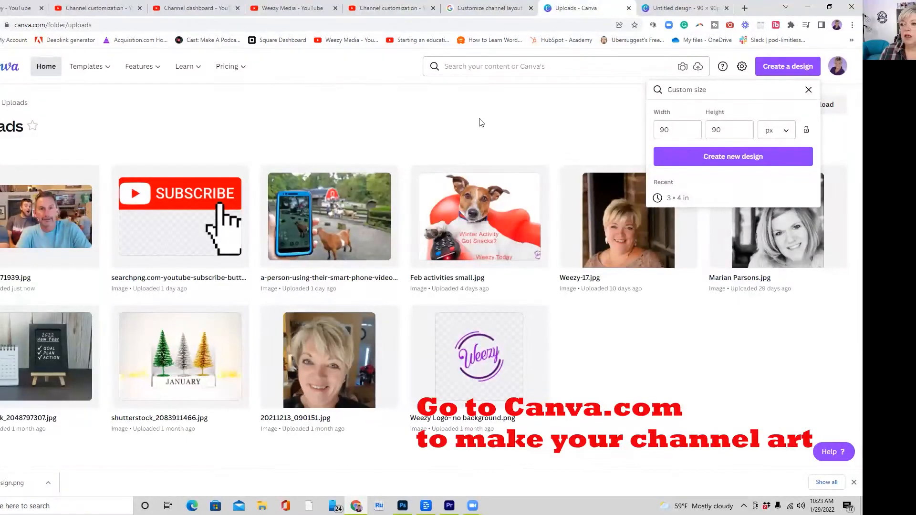
- Start a new YouTube Channel Art design (2560 × 1440 px) from Canva's suggested design types
click(731, 160)
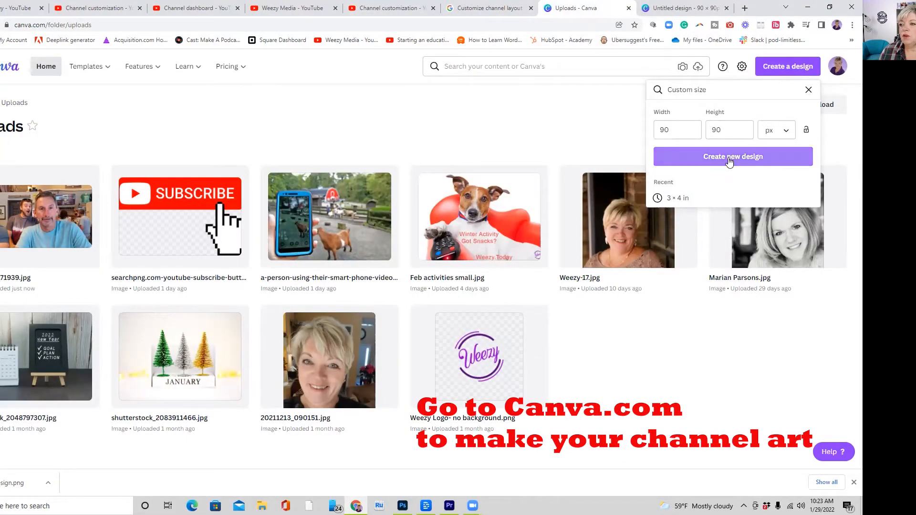
click(775, 70)
click(775, 71)
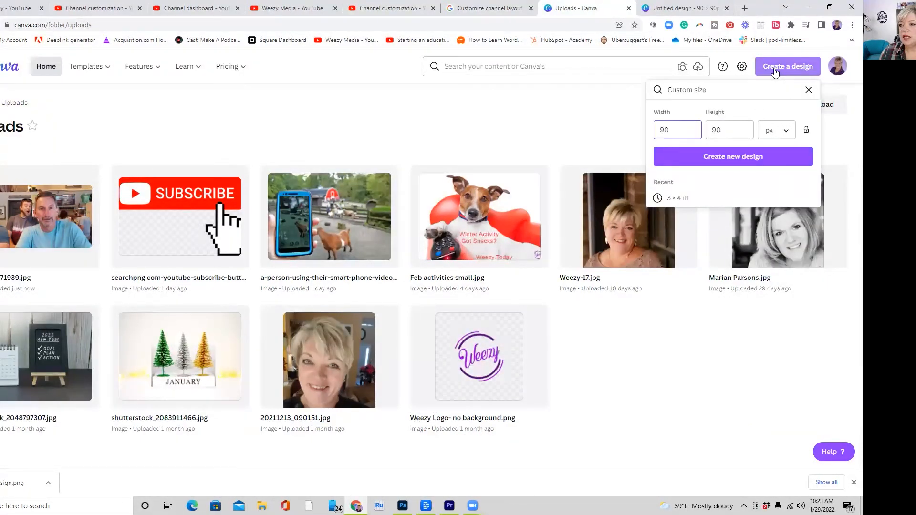
click(808, 89)
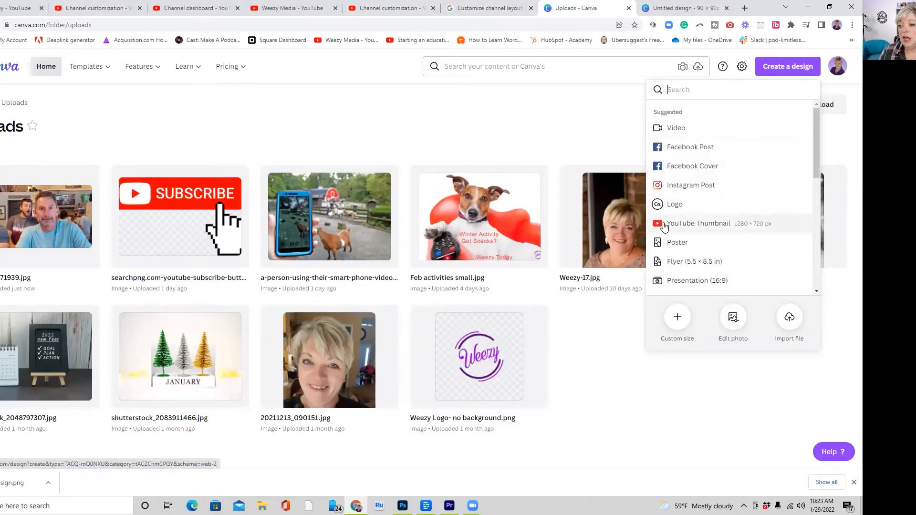
scroll(726, 211, down, 4)
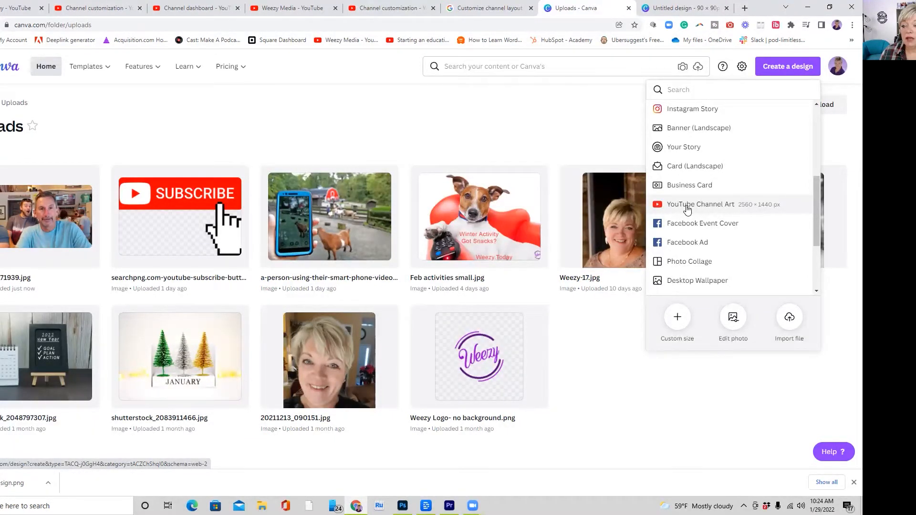
click(687, 205)
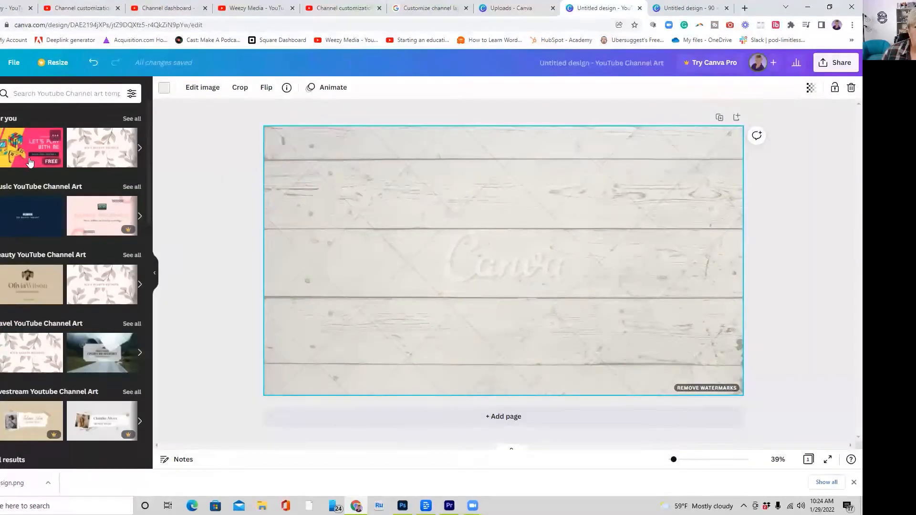
- Apply the purple-and-black Shadow JadeTV template to the channel art
scroll(30, 162, down, 5)
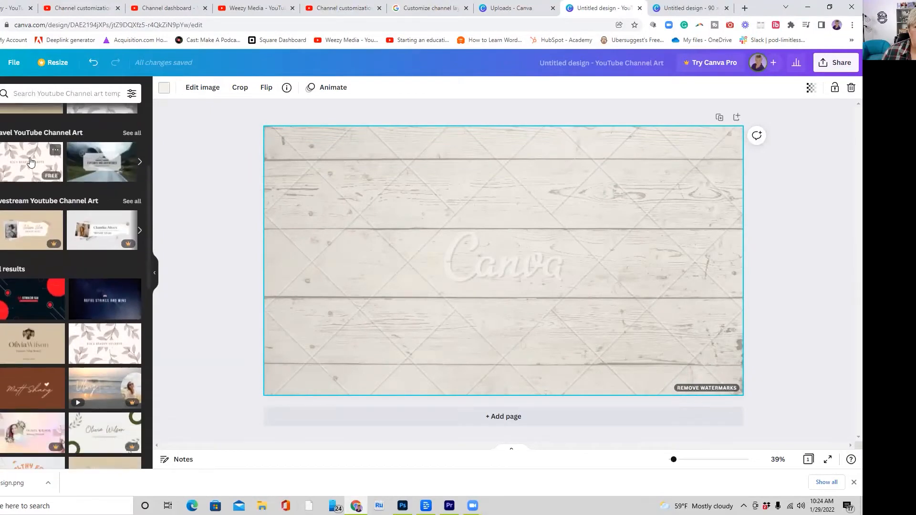
scroll(29, 162, down, 1)
scroll(30, 162, down, 4)
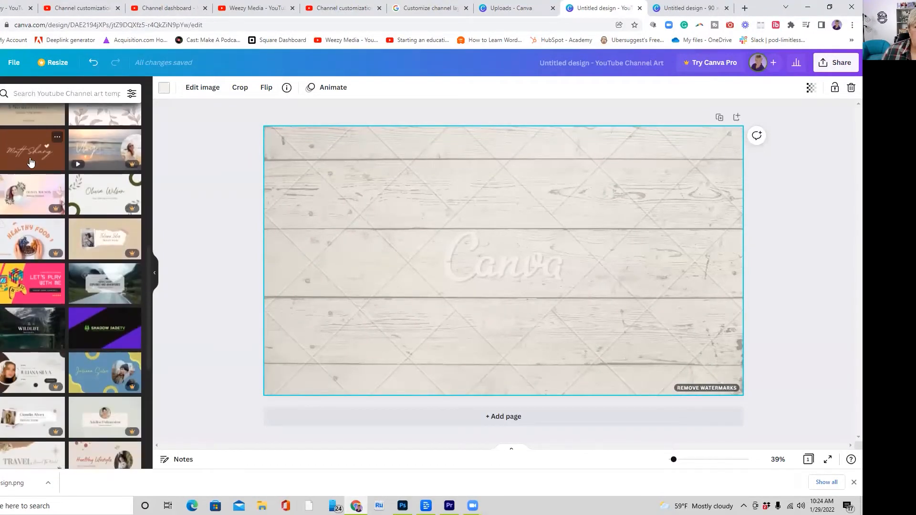
scroll(30, 162, down, 1)
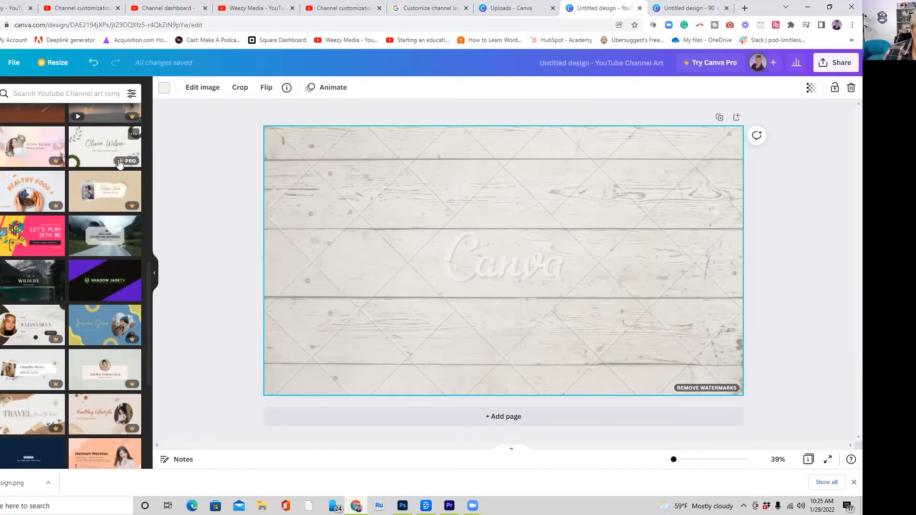
scroll(119, 164, down, 1)
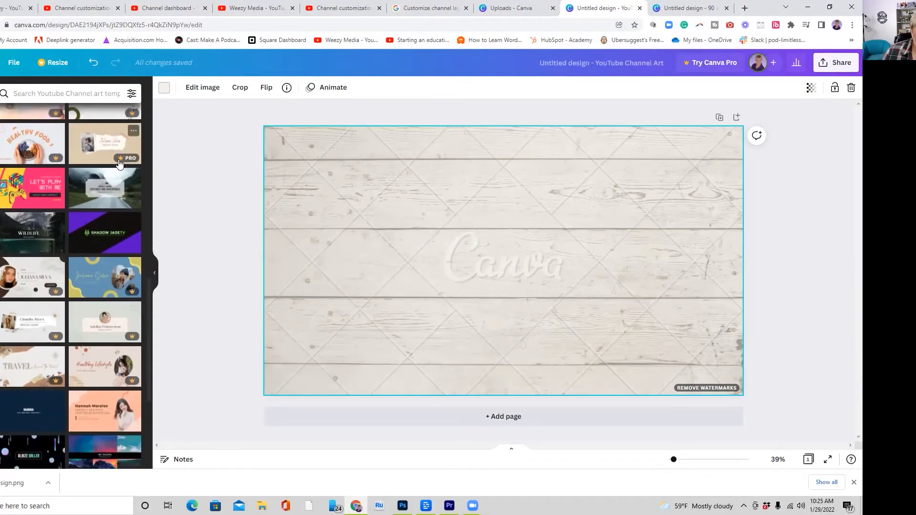
click(96, 236)
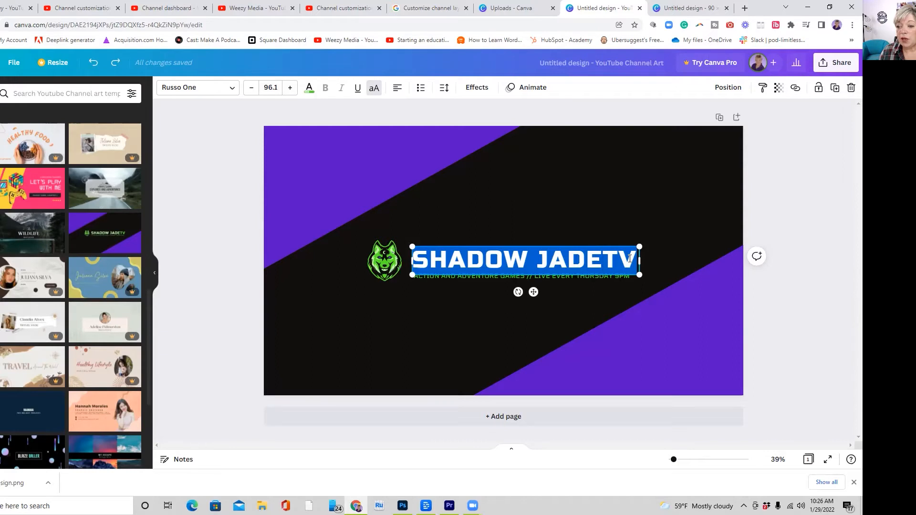
- Shrink the SHADOW JADETV heading to size 64.5
click(573, 225)
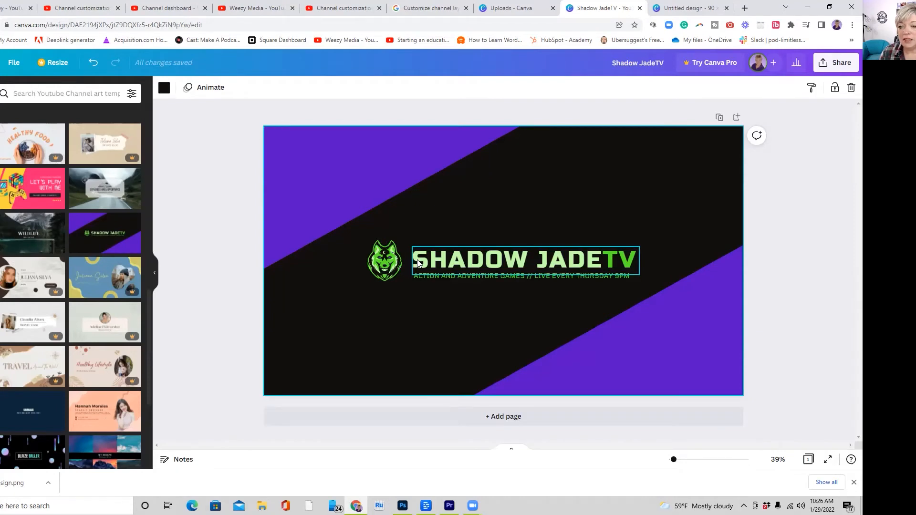
click(418, 264)
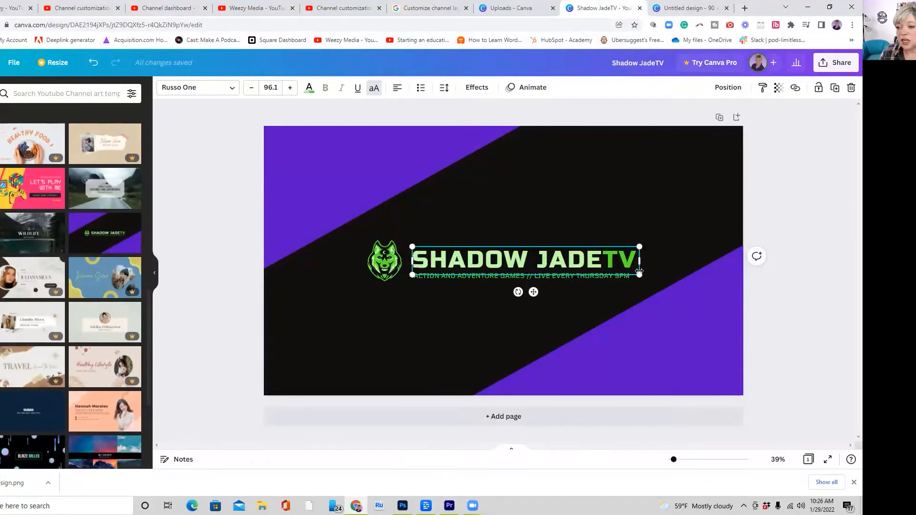
drag(639, 274, 565, 265)
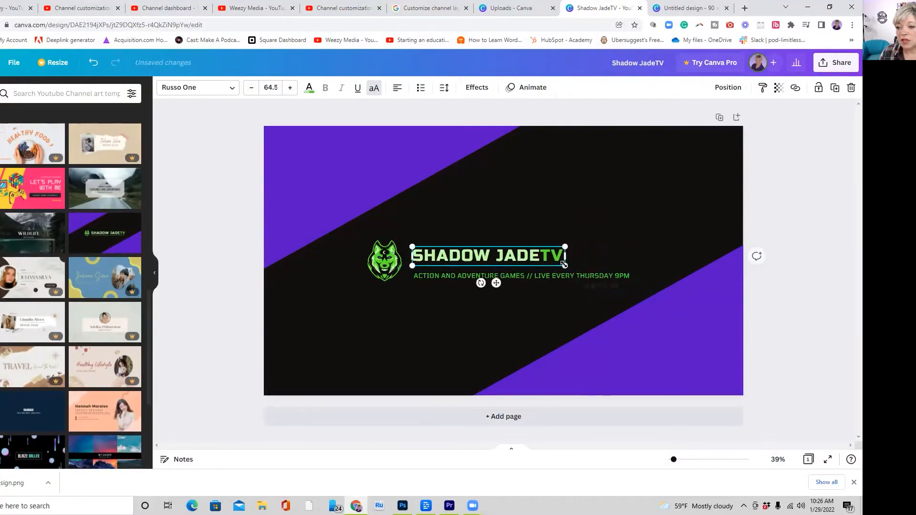
- Delete the SHADOW JADETV text, leaving the heading box empty
double_click(453, 255)
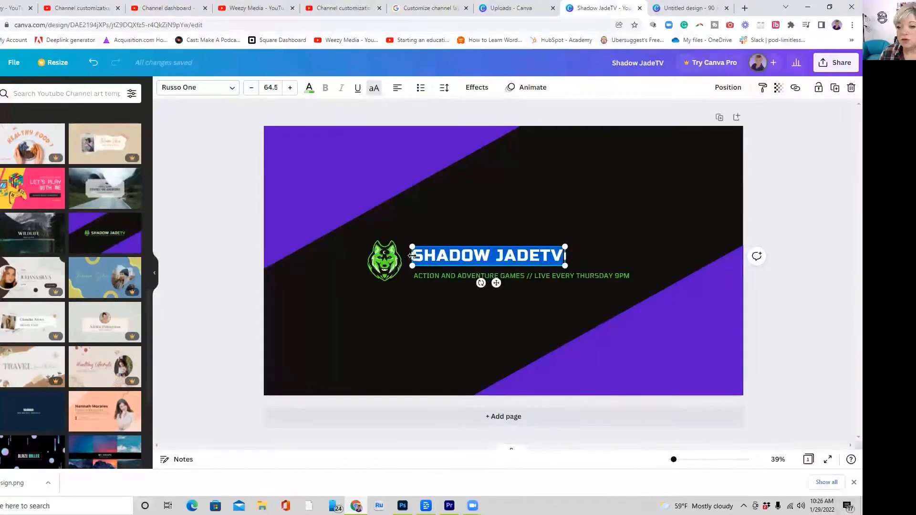
drag(415, 254, 563, 254)
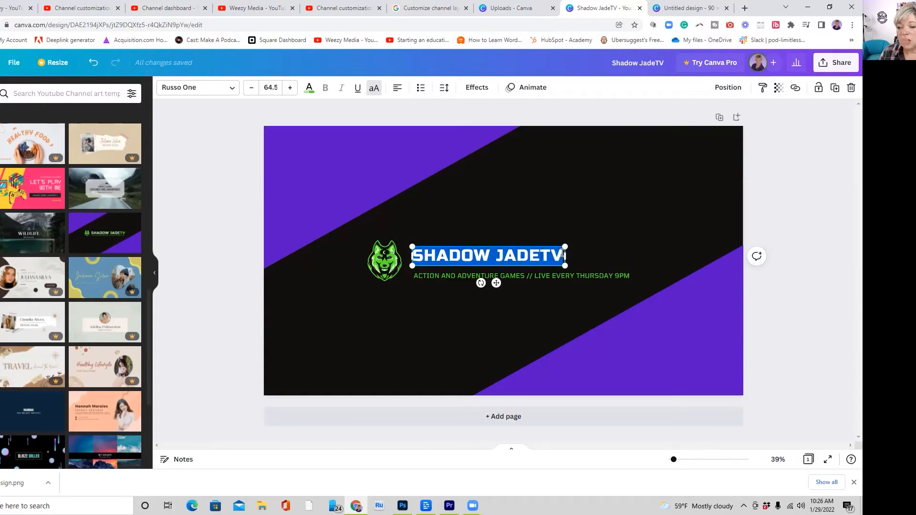
click(493, 219)
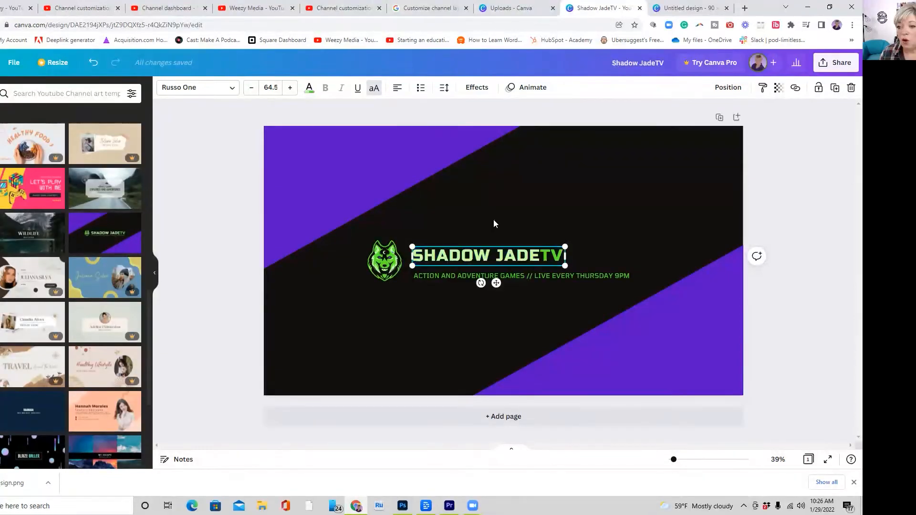
click(466, 258)
click(466, 257)
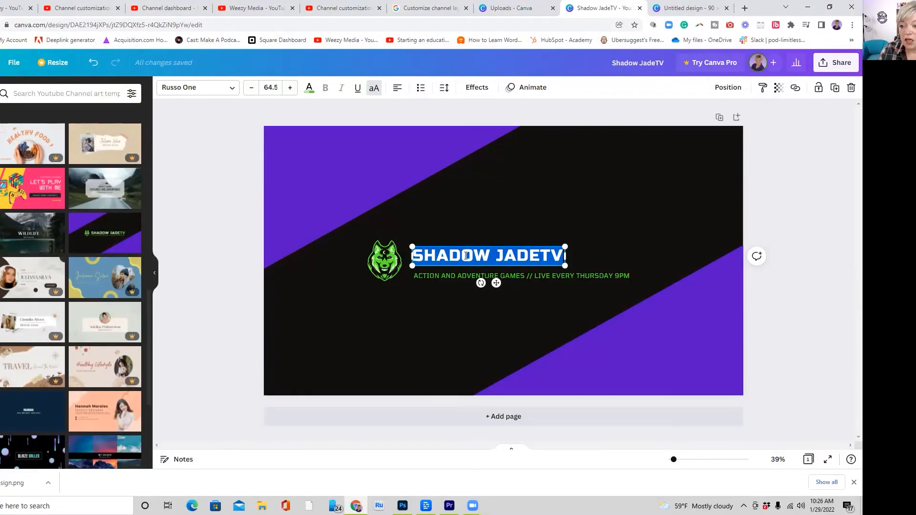
key(BackSpace)
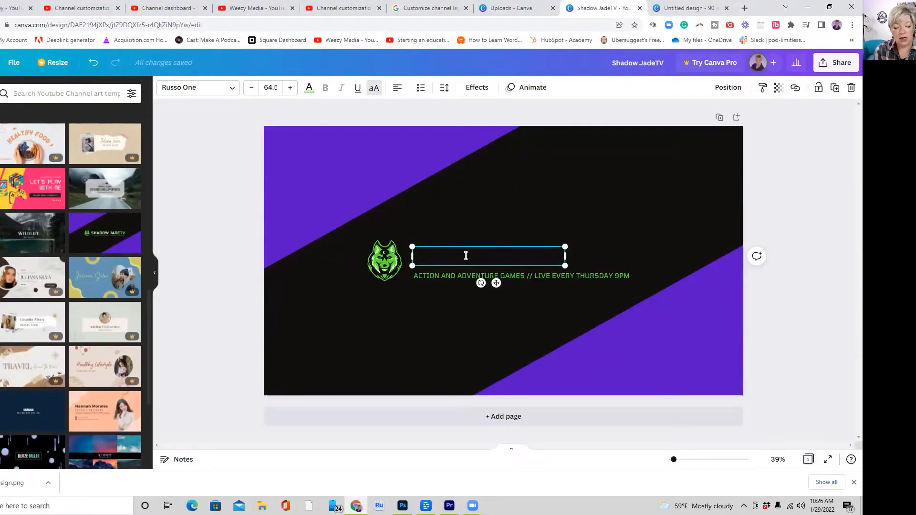
- Enter the owner's name followed by 'HOW TO:' as the heading and widen it onto one line
text(B)
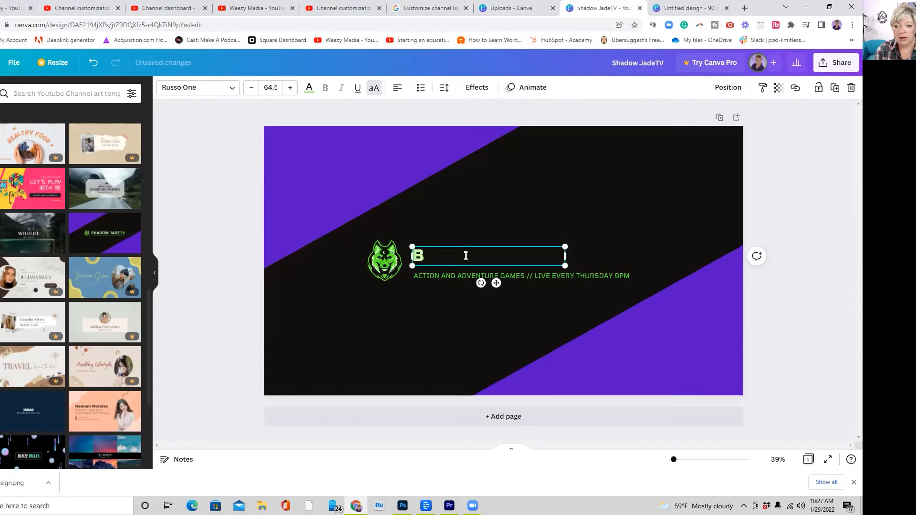
text(ARRY)
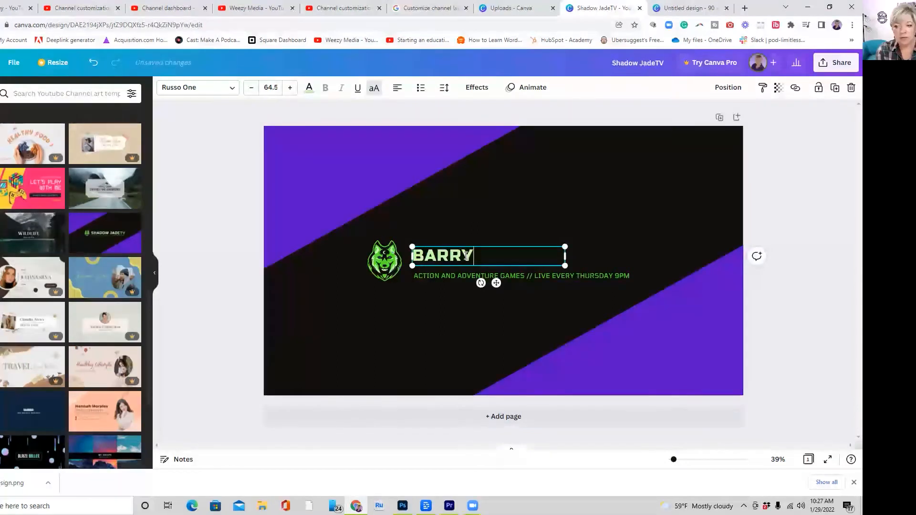
text('S HOW TO)
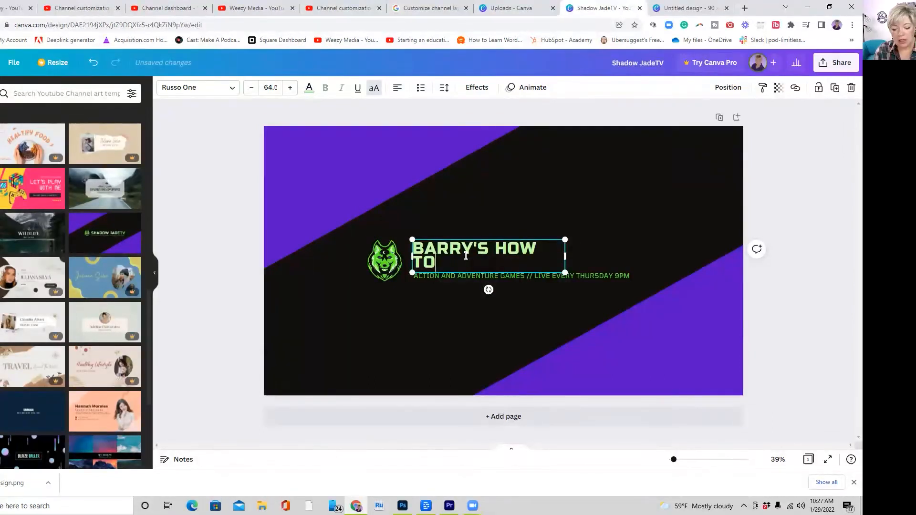
text(:)
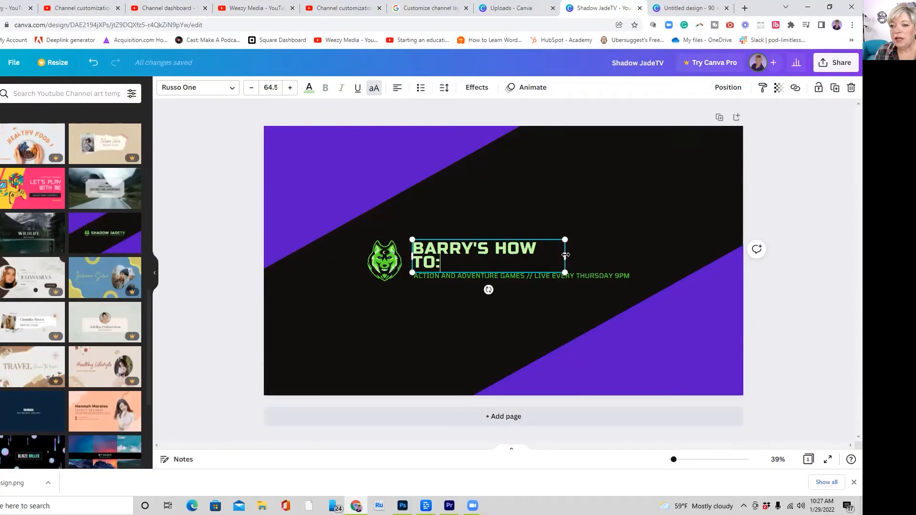
drag(565, 255, 575, 254)
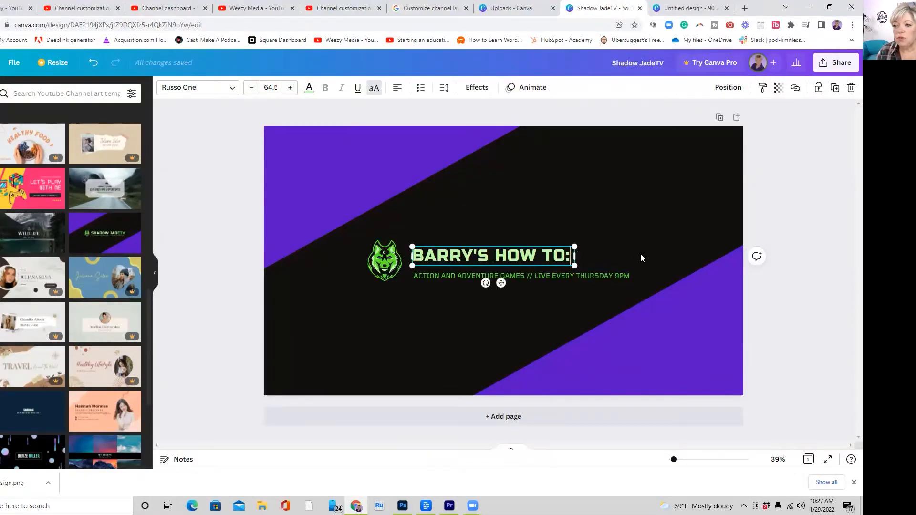
click(433, 276)
- Change the subtitle to 'LEARN HOW TO FIX OR BUID THINGS AROUND THE HOUSE'
double_click(434, 276)
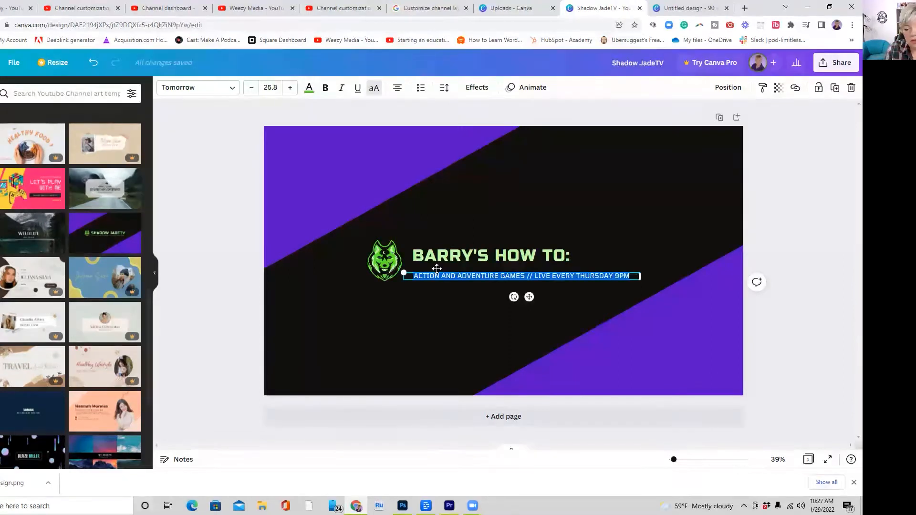
text(KE)
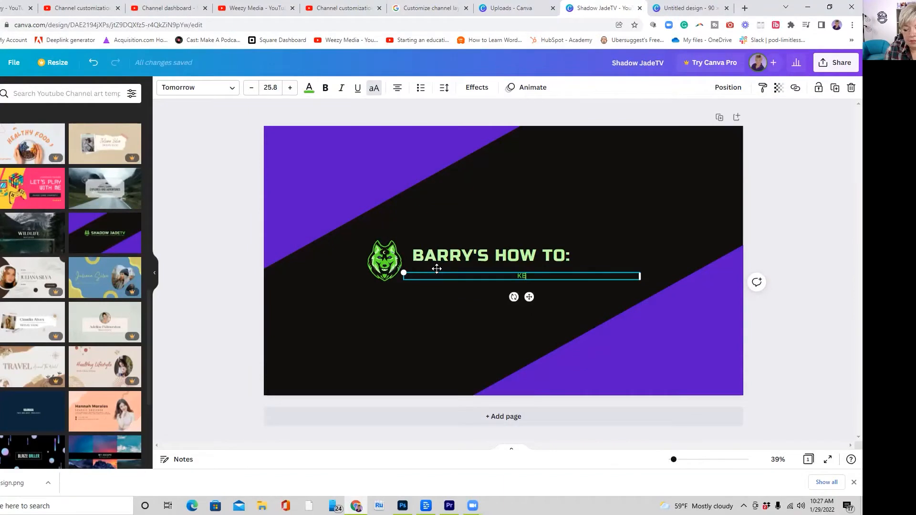
key(BackSpace)
key(BackSpace)
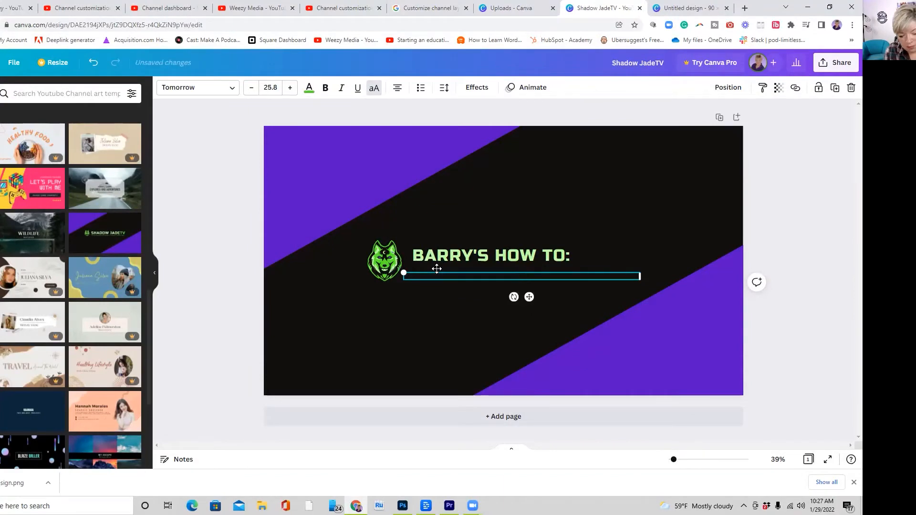
text(U)
text(EARN)
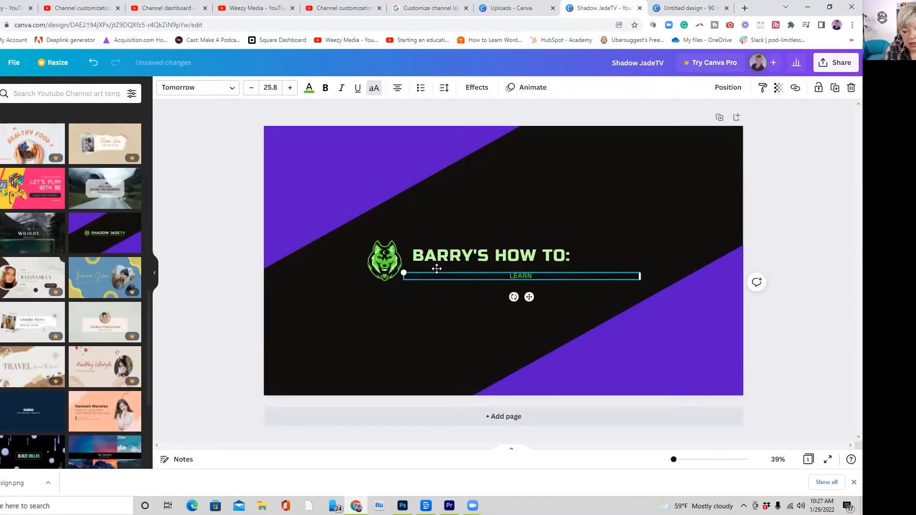
text(HOW)
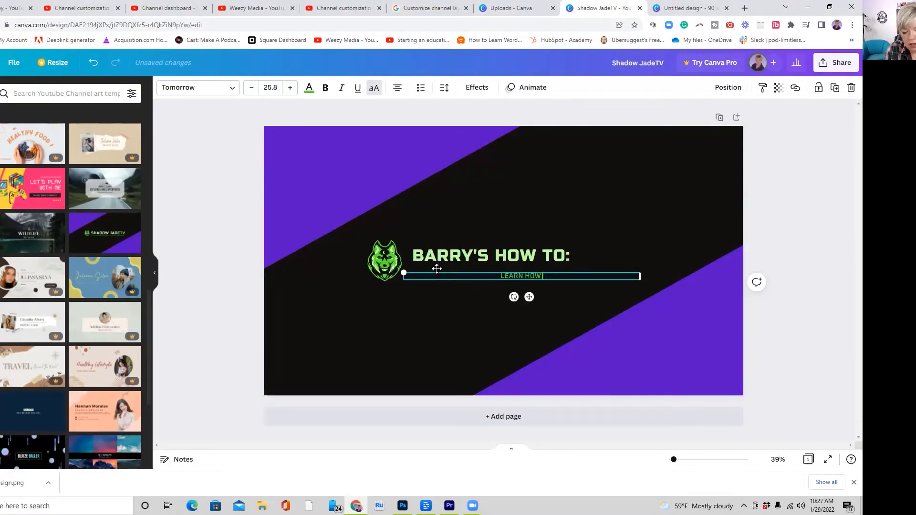
text( TO FIX OR BILD)
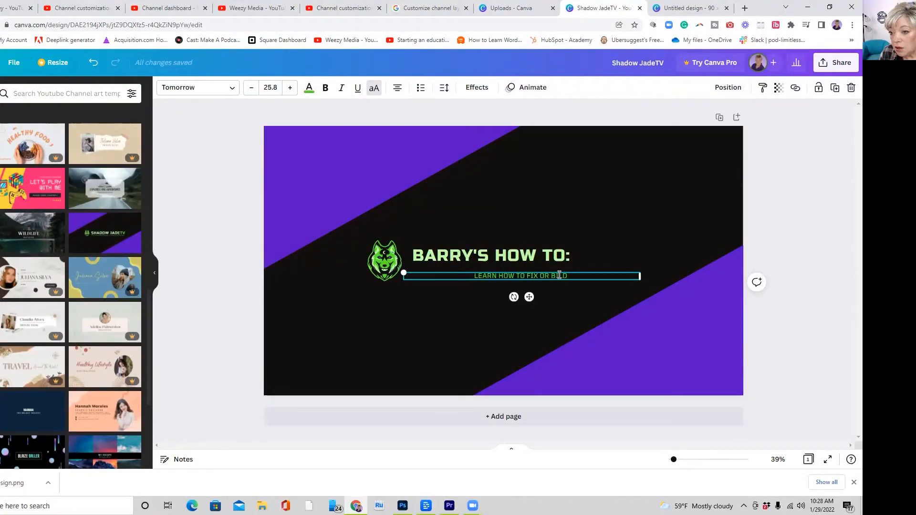
text(U)
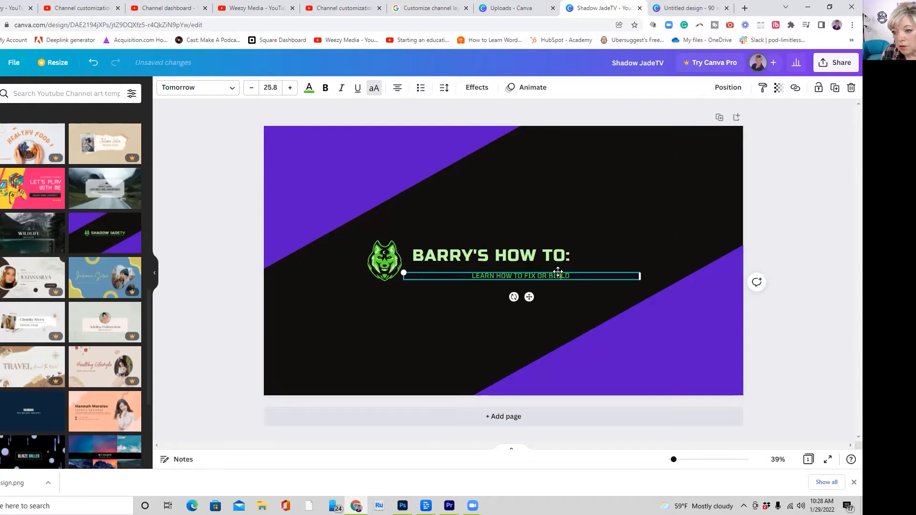
drag(565, 276, 556, 278)
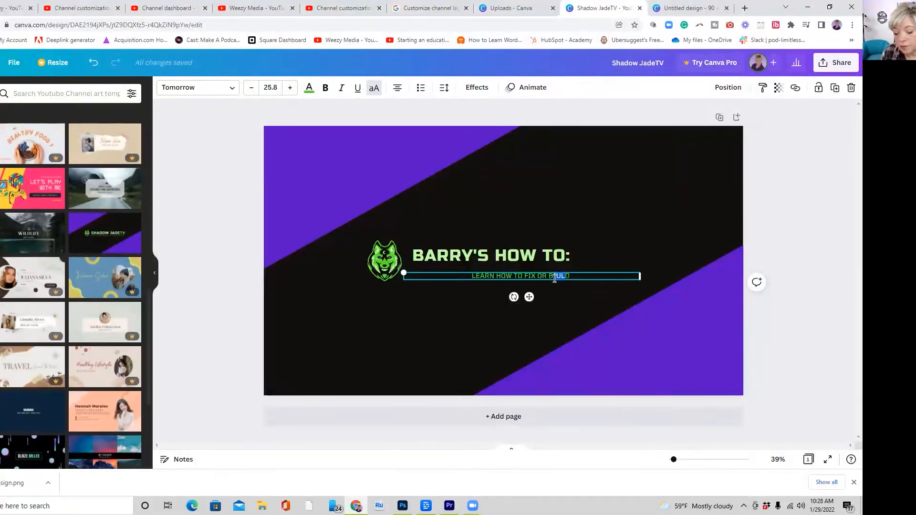
text(UID)
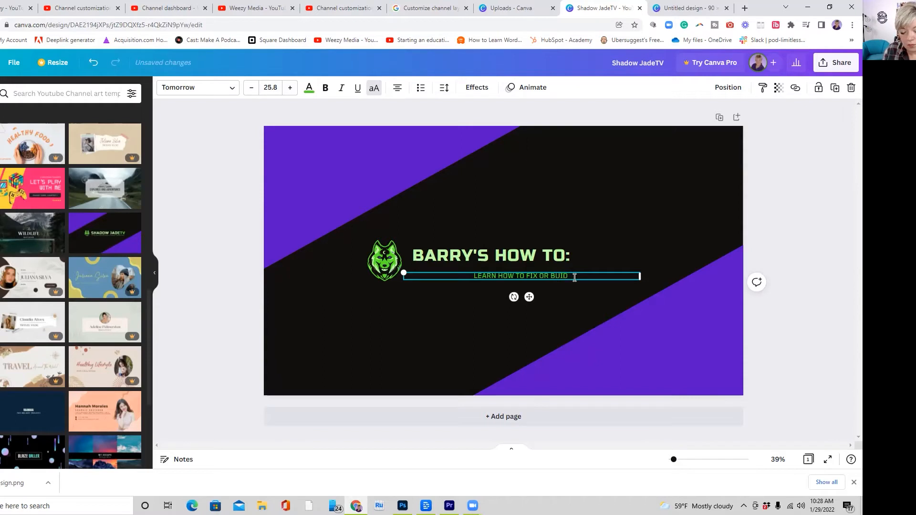
text(  THI)
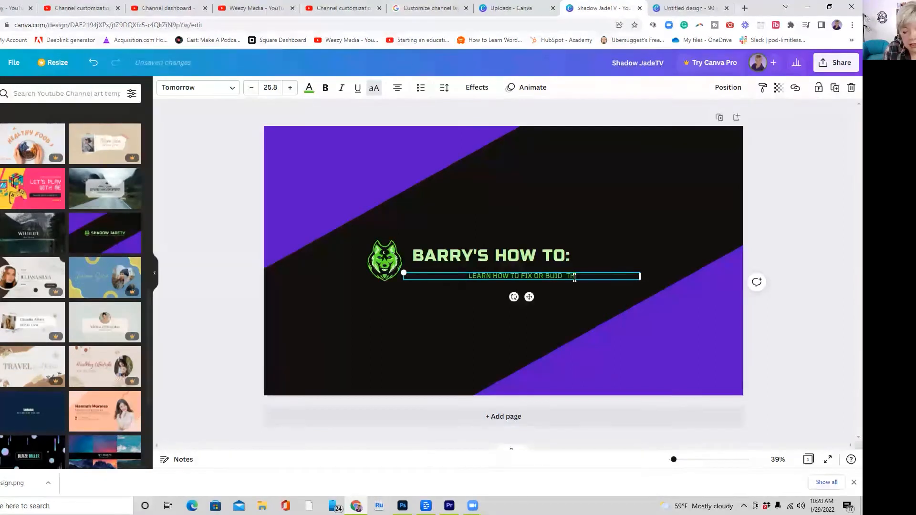
text(NGS)
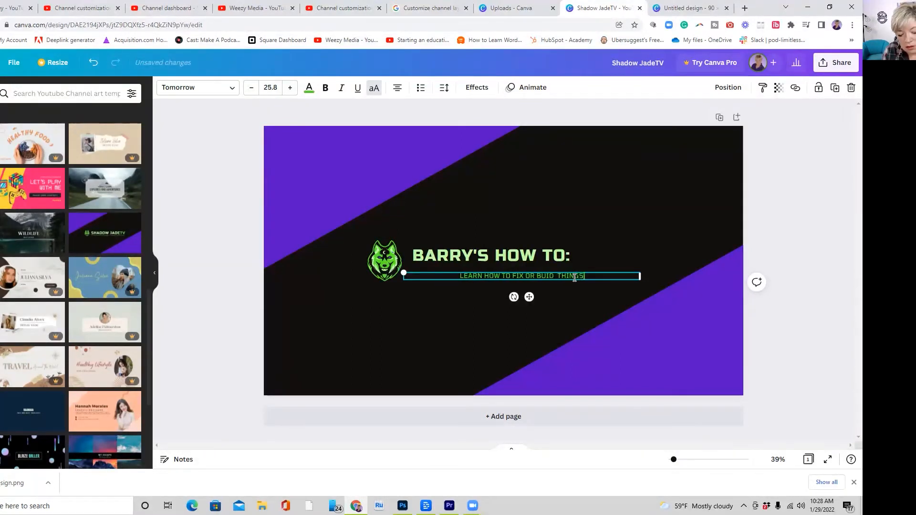
text( AROU)
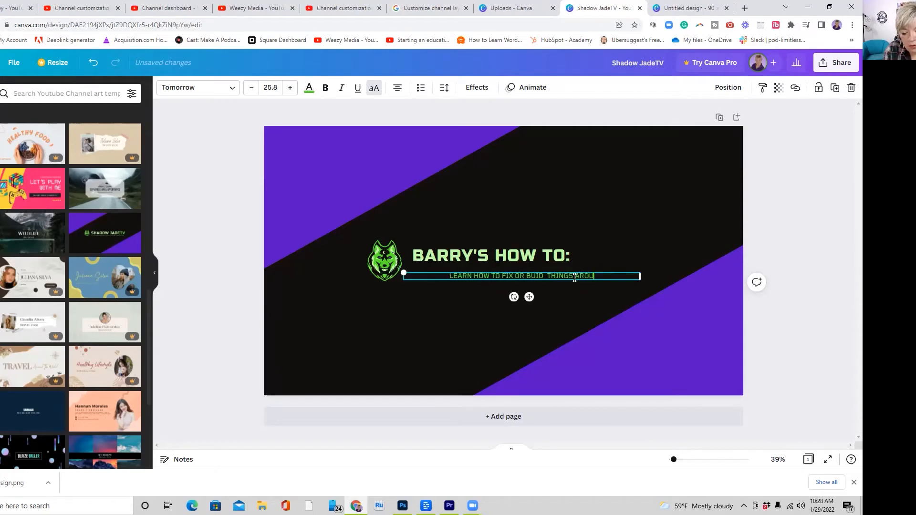
text(ND THE HOUSE)
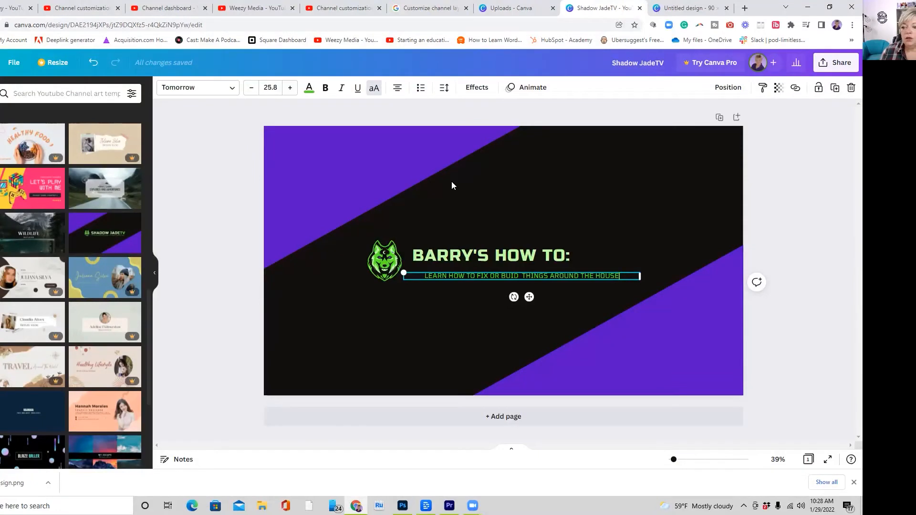
click(845, 66)
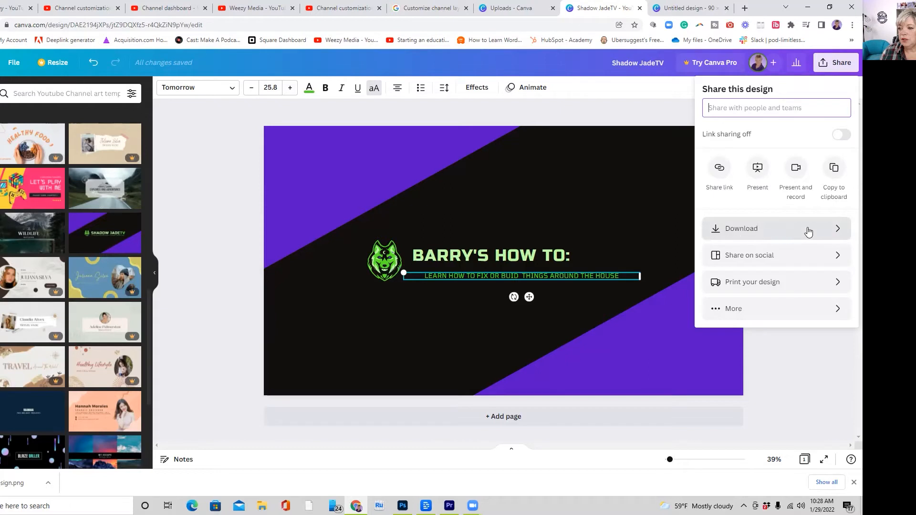
- Download the banner from Share as a JPG file
click(839, 229)
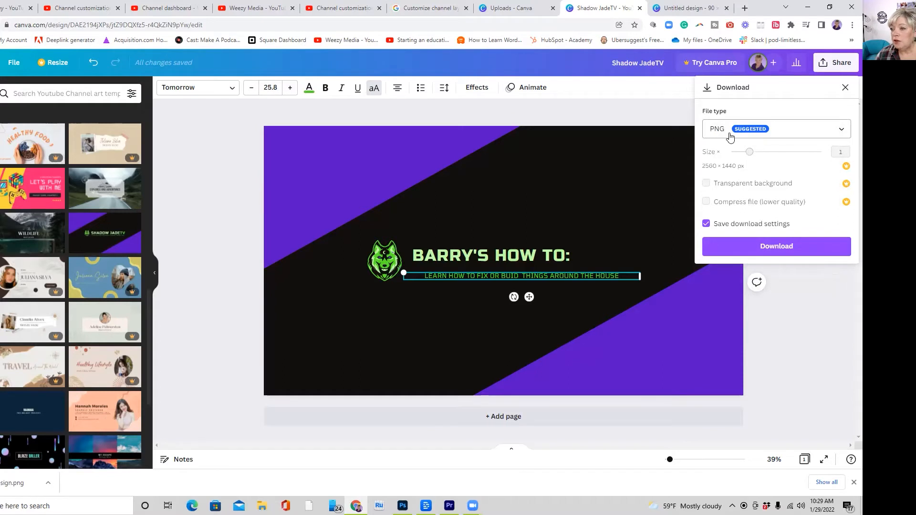
click(842, 132)
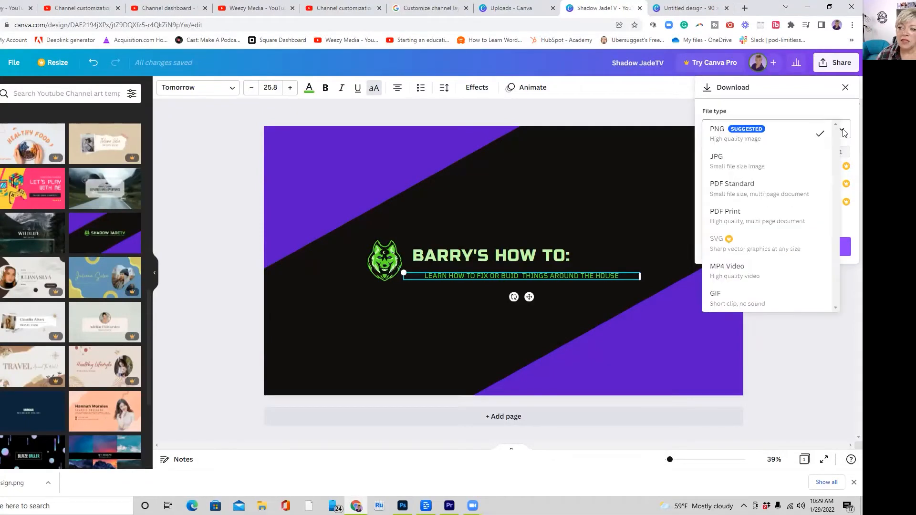
click(713, 170)
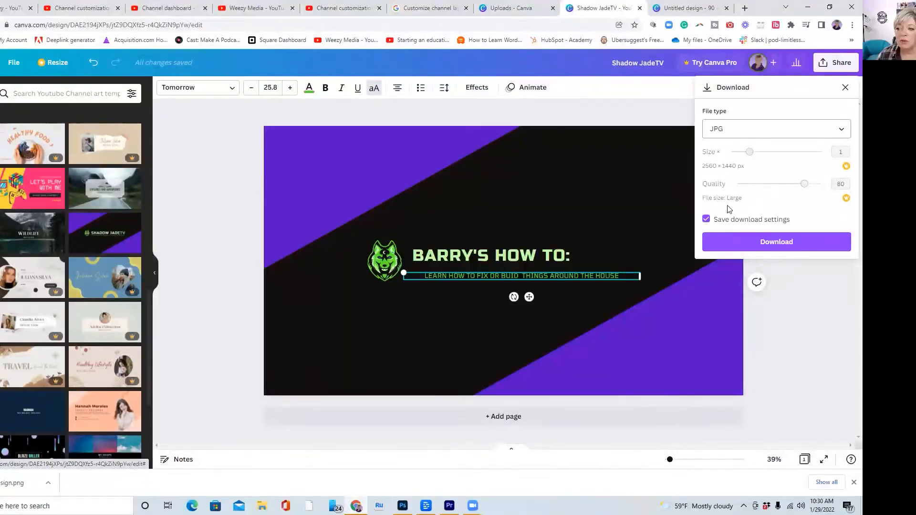
click(782, 242)
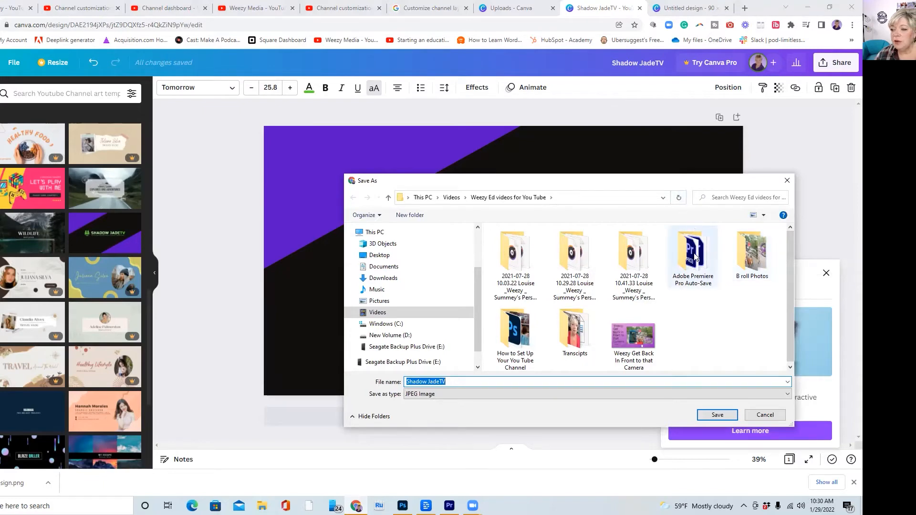
- Save Shadow JadeTV.jpg in the How to Set Up Your You Tube Channel folder; close the untitled design
click(513, 340)
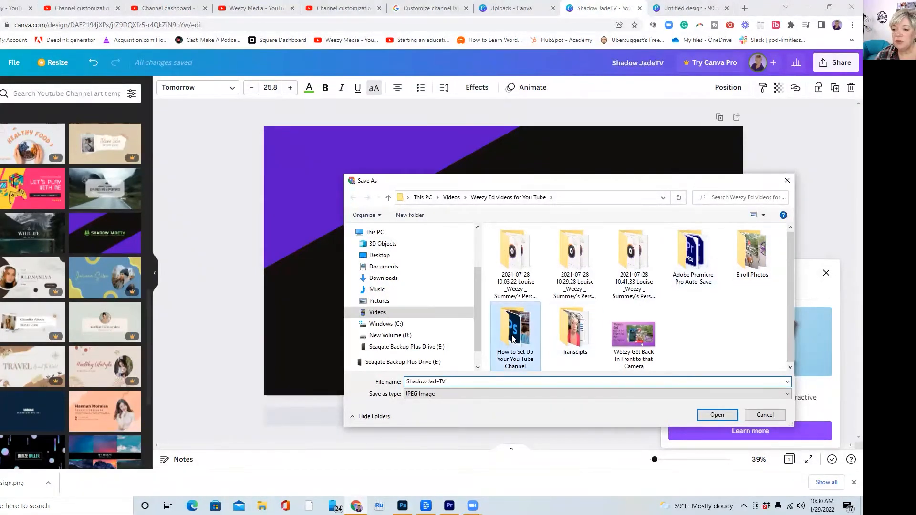
click(714, 415)
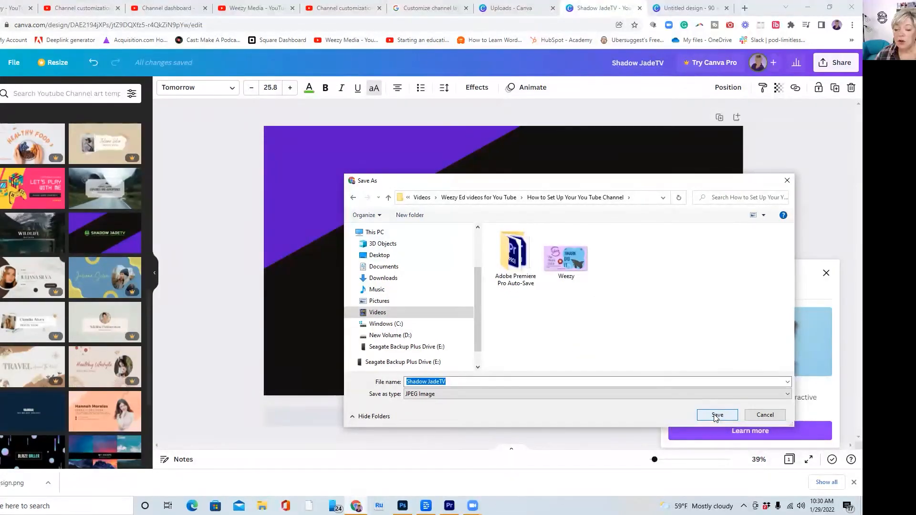
click(716, 416)
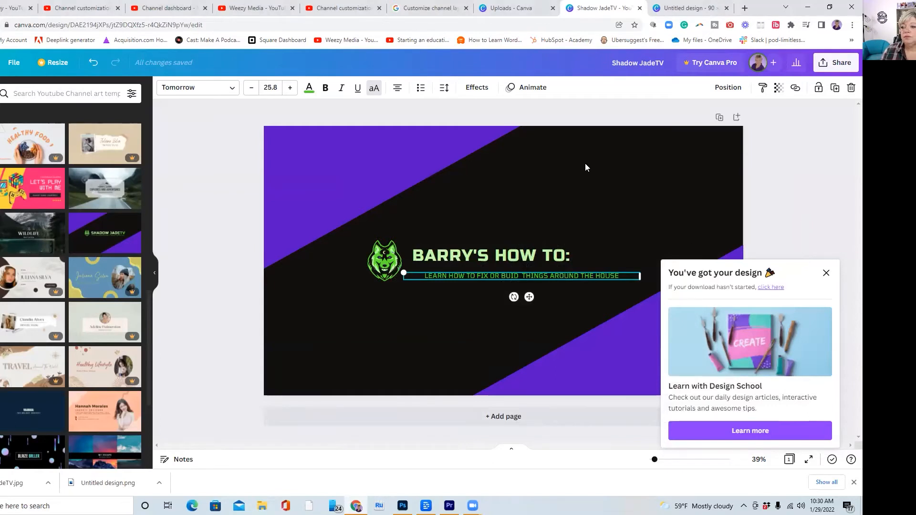
click(726, 8)
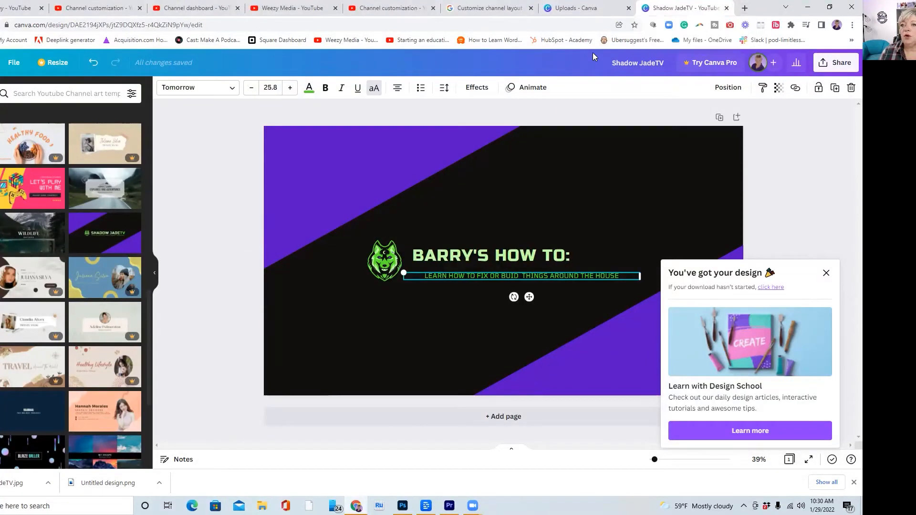
click(384, 9)
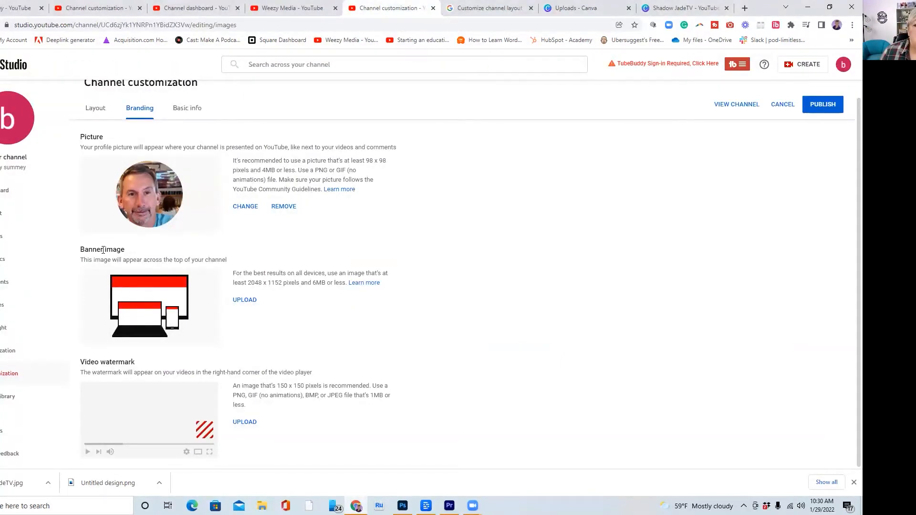
- Upload the Shadow JadeTV image as the channel's banner and confirm the banner crop
click(239, 301)
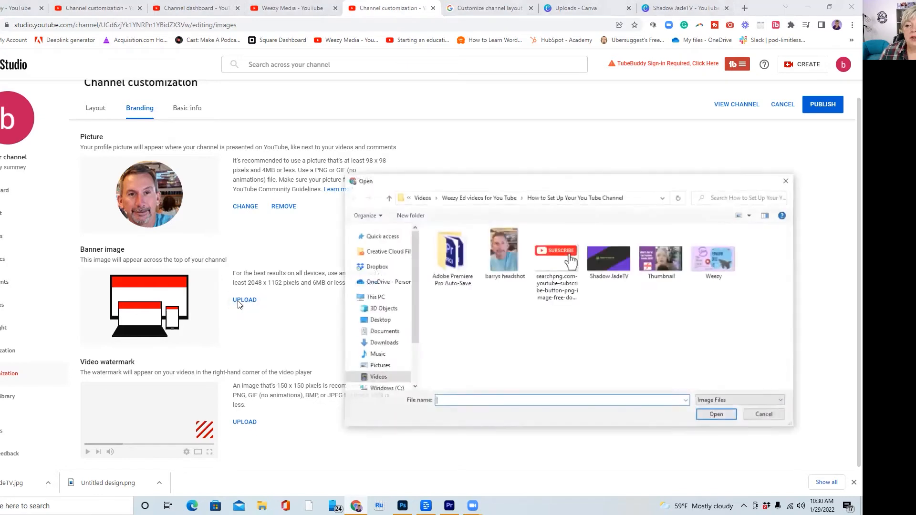
click(609, 260)
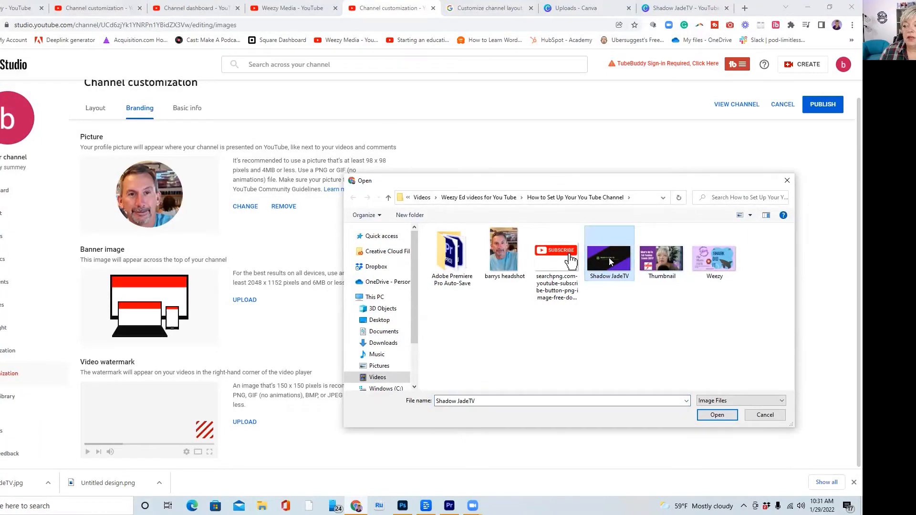
click(717, 415)
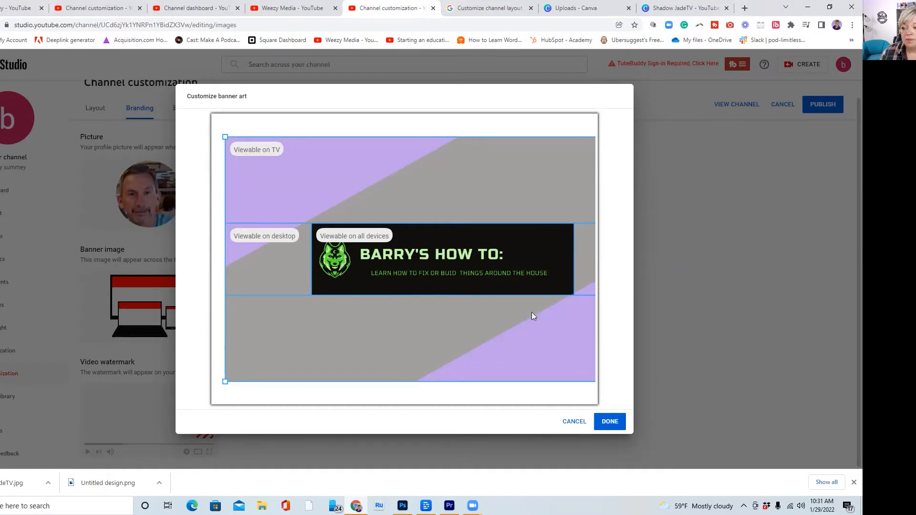
click(610, 423)
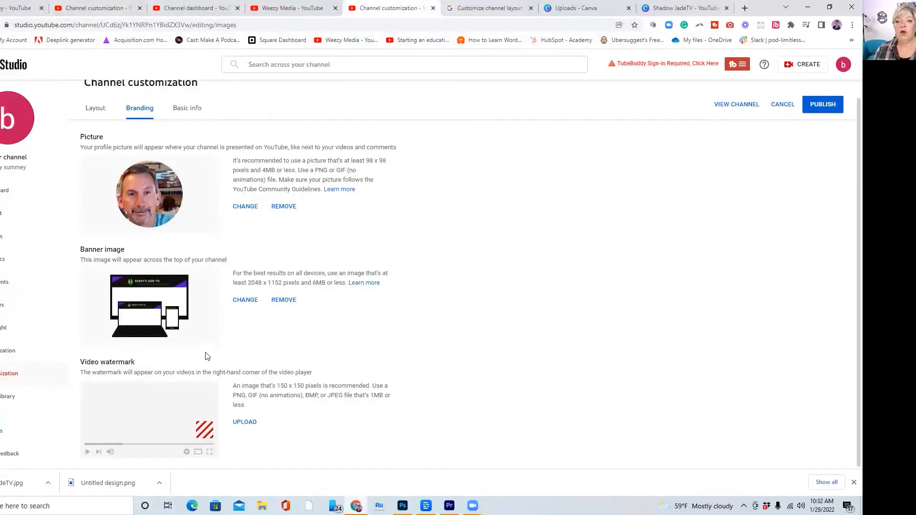
- Open the file picker to upload a video watermark image
click(244, 424)
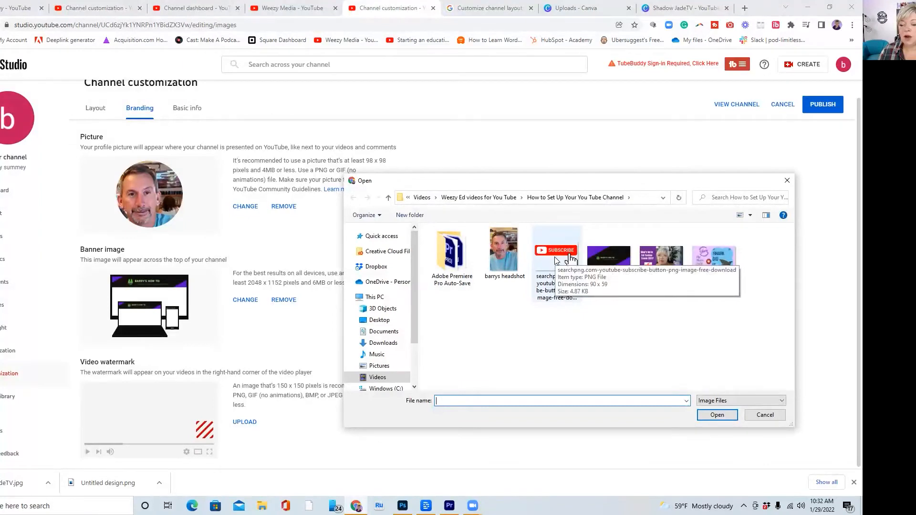
- Set the subscribe-button PNG as the video watermark, cropped over the SUBSCRIBE text and hand
click(556, 260)
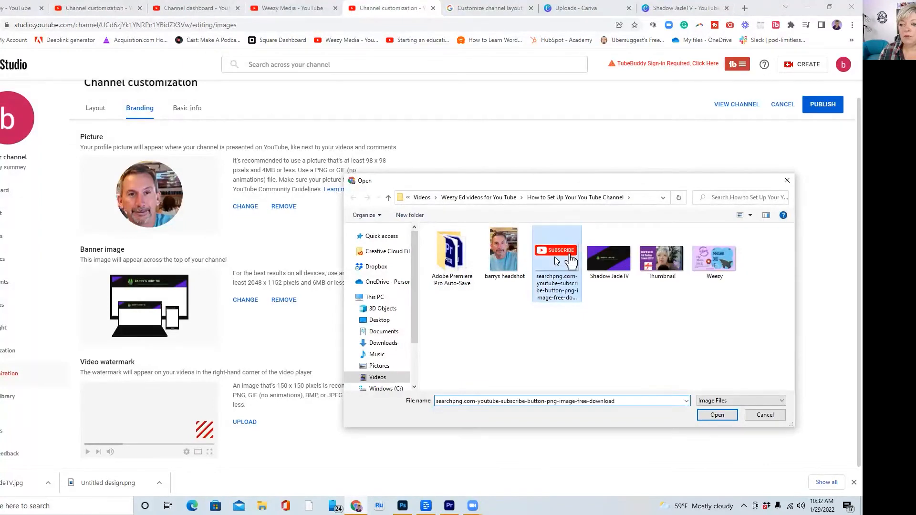
click(718, 415)
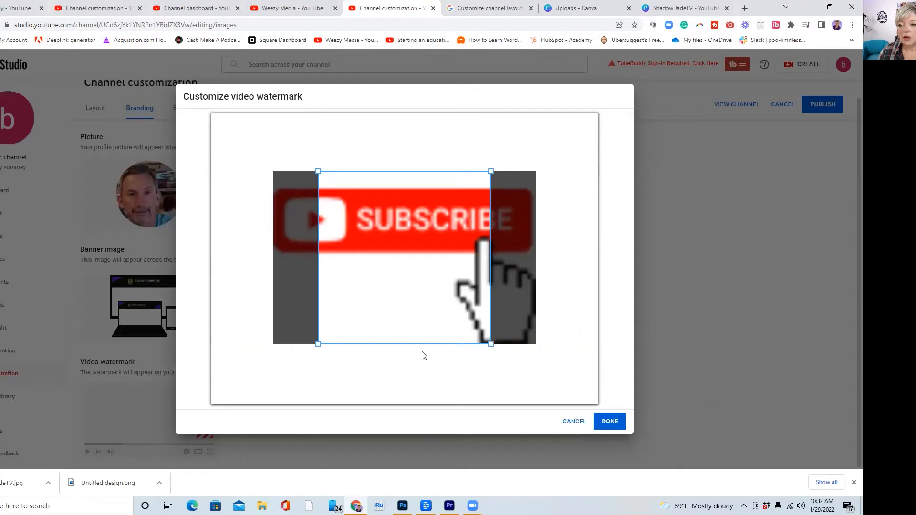
drag(369, 316, 409, 314)
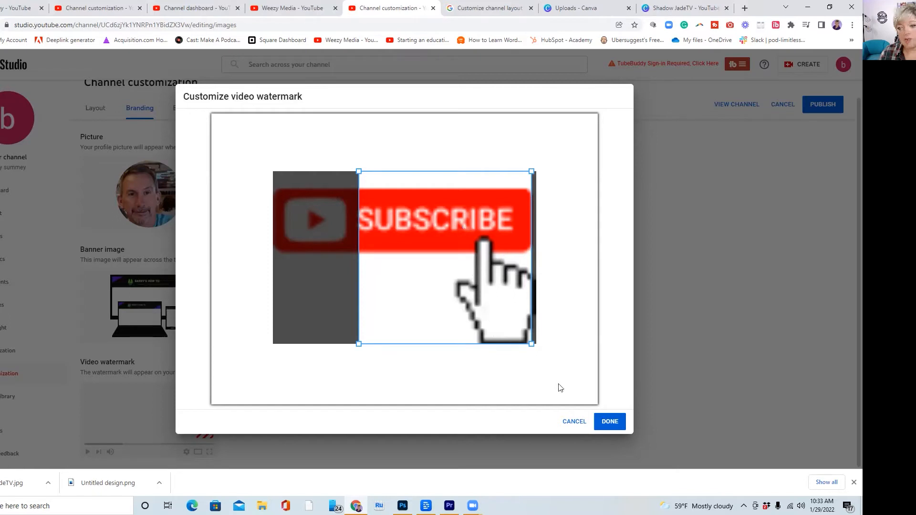
click(612, 424)
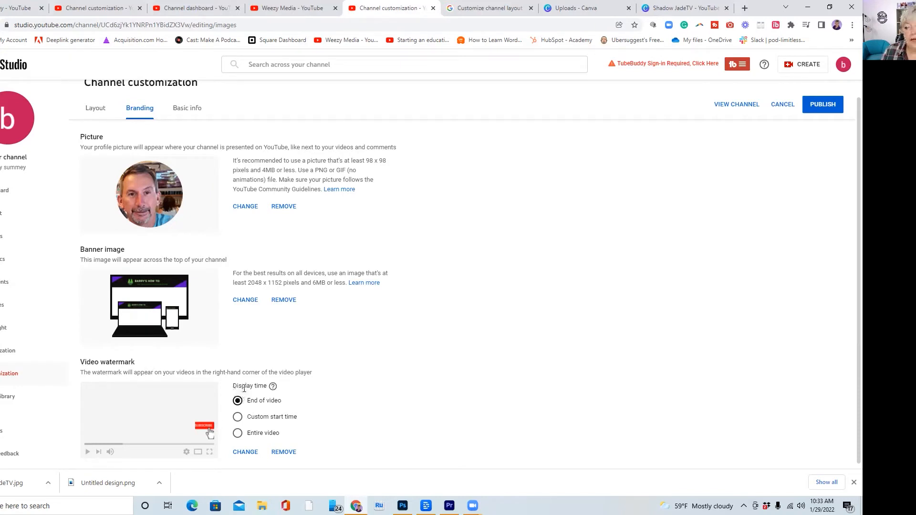
- Show the watermark for the entire video, publish the branding and view the channel page
mouse_move(276, 390)
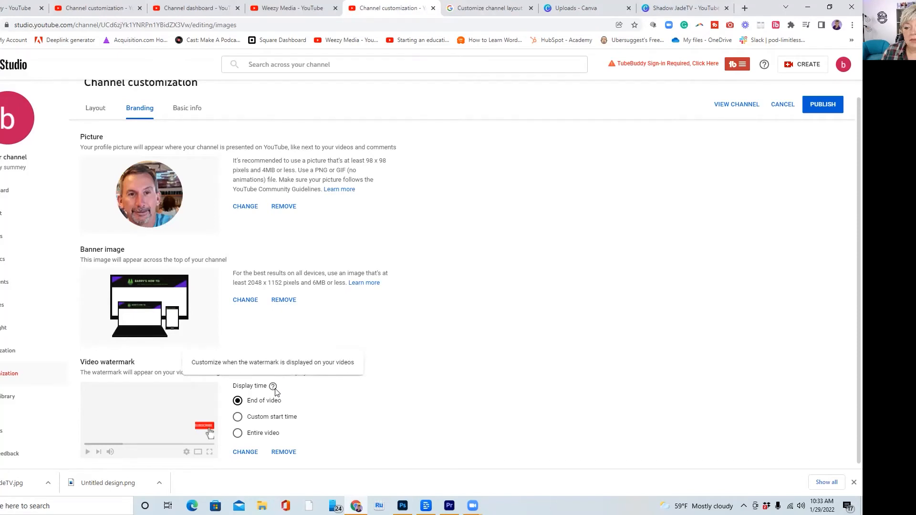
click(238, 434)
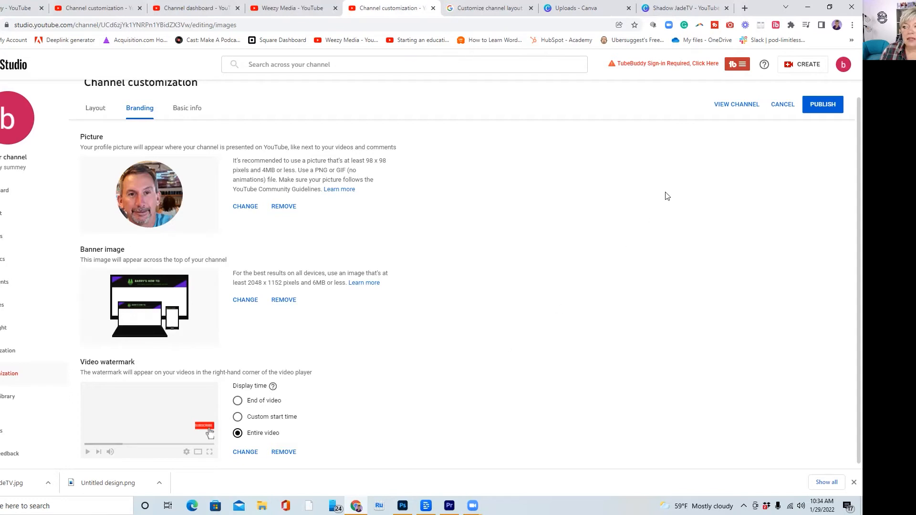
click(808, 109)
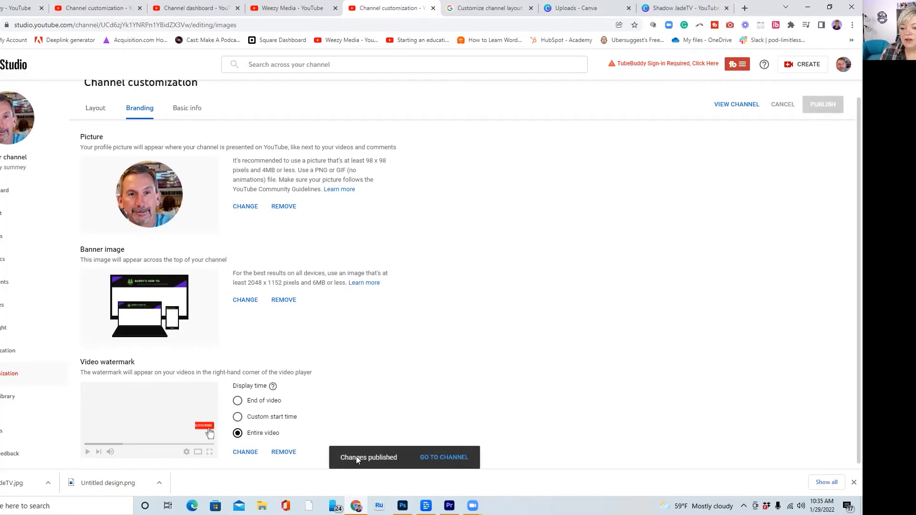
click(427, 458)
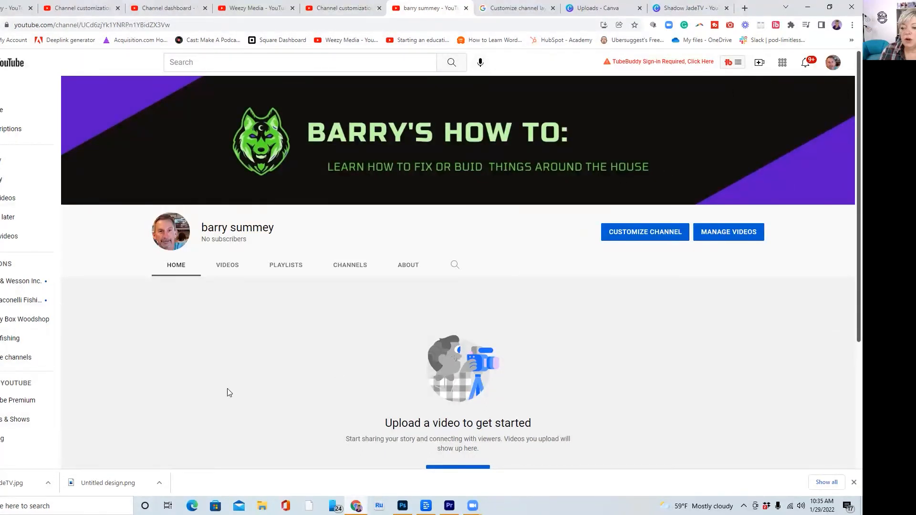
- Choose Upload video from the Create camera menu
click(758, 66)
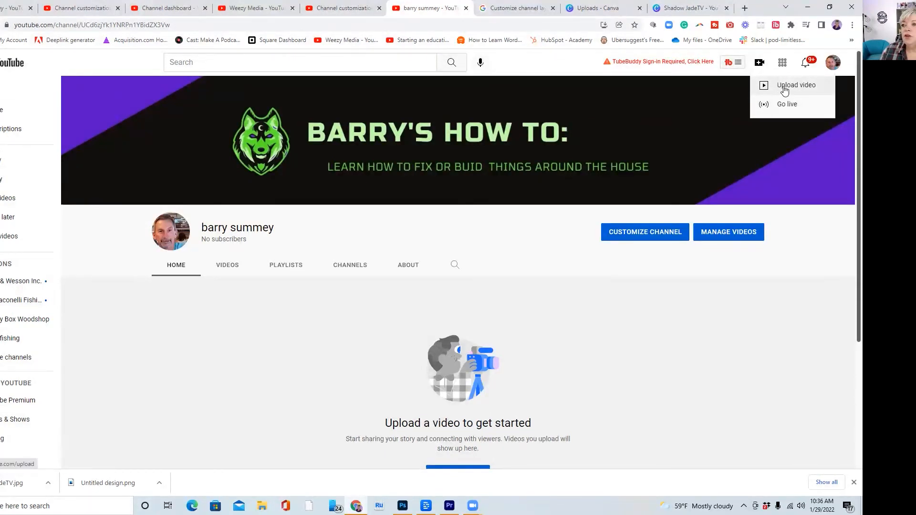
click(784, 89)
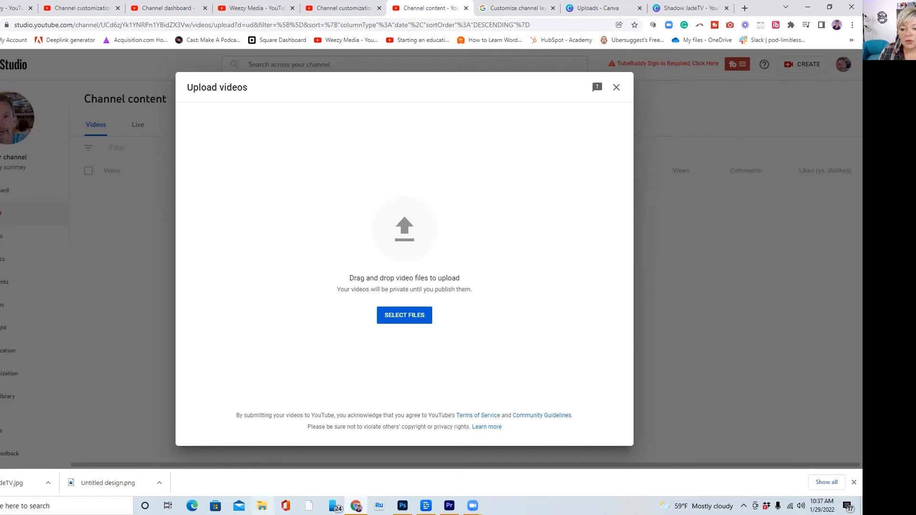
- Bring up File Explorer from the taskbar to locate the video
click(262, 506)
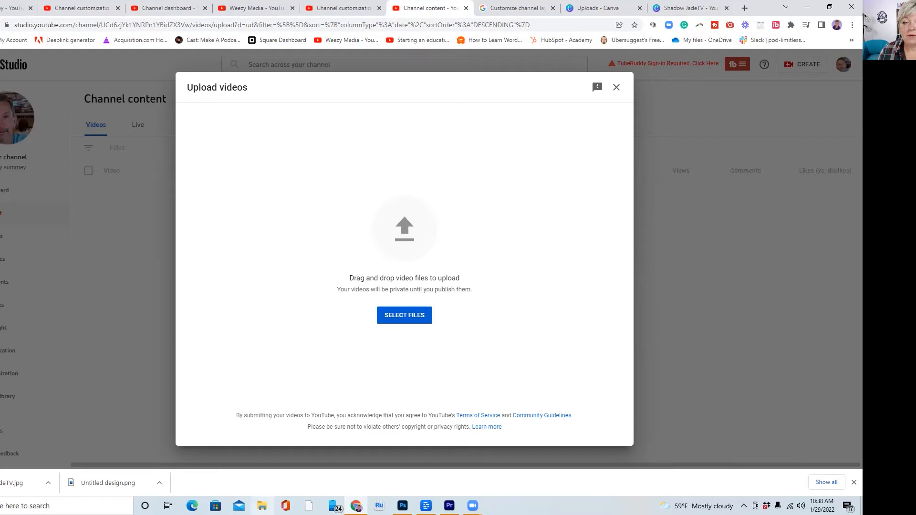
click(262, 505)
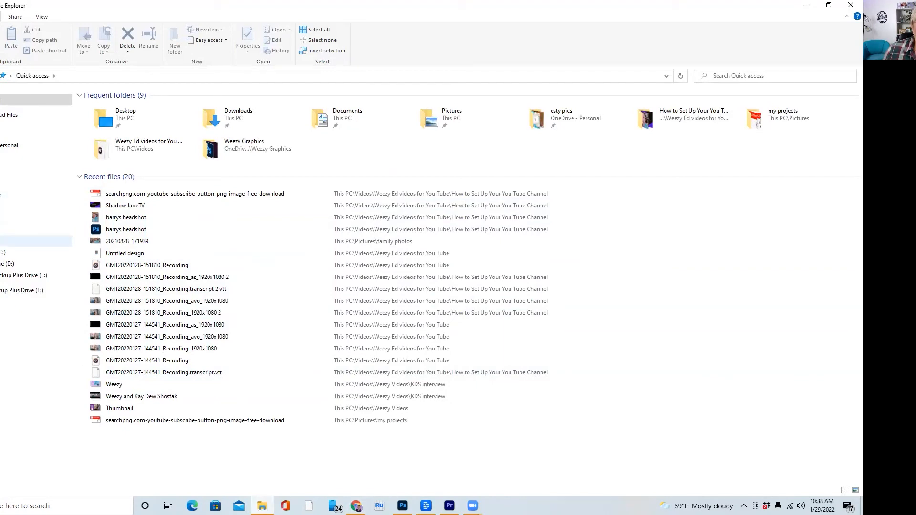
- Drag Plant Stand.mp4 from Videos > Weezy Videos > plant stand > video into the upload window
click(19, 241)
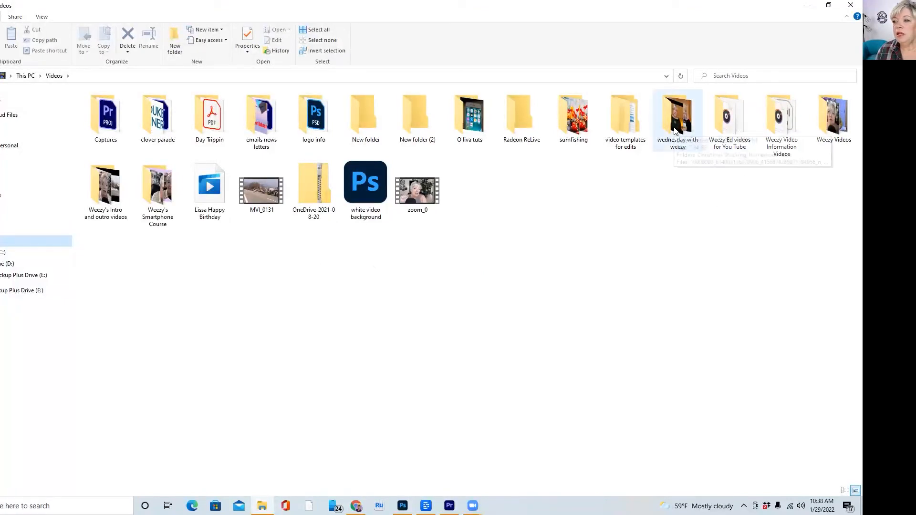
double_click(832, 125)
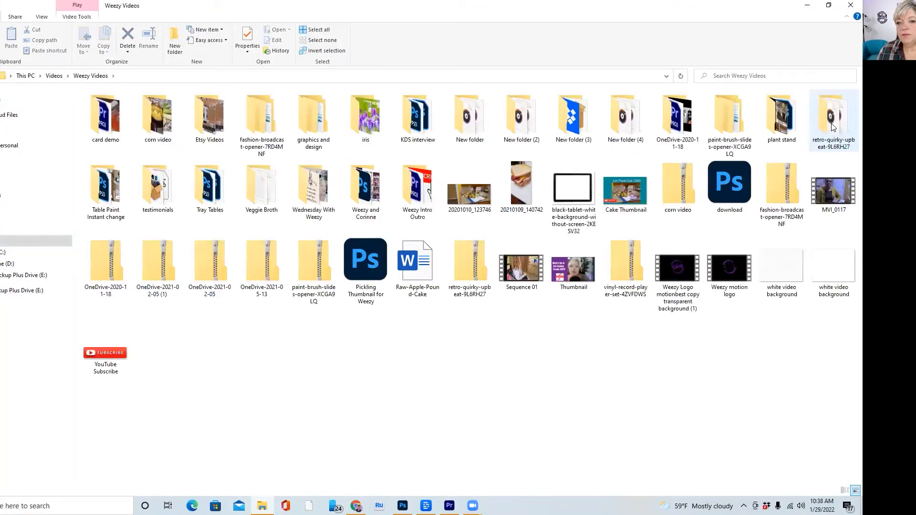
double_click(785, 125)
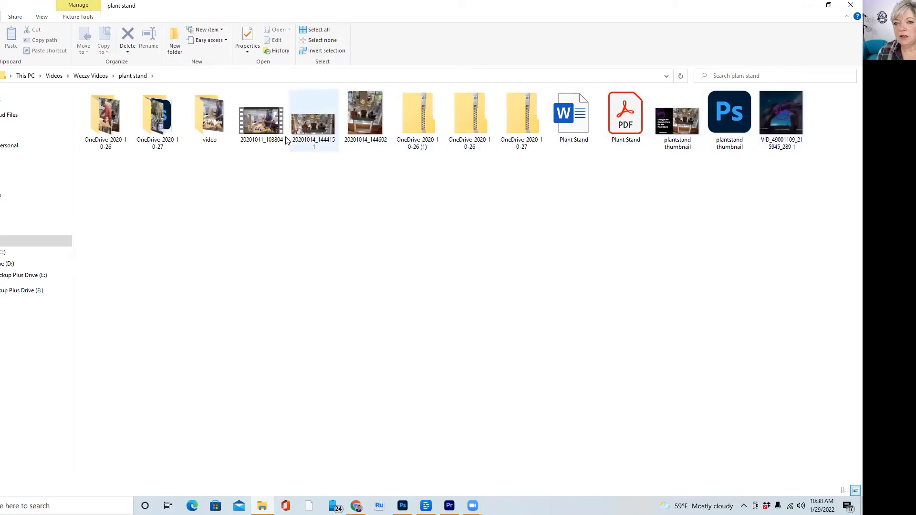
double_click(214, 124)
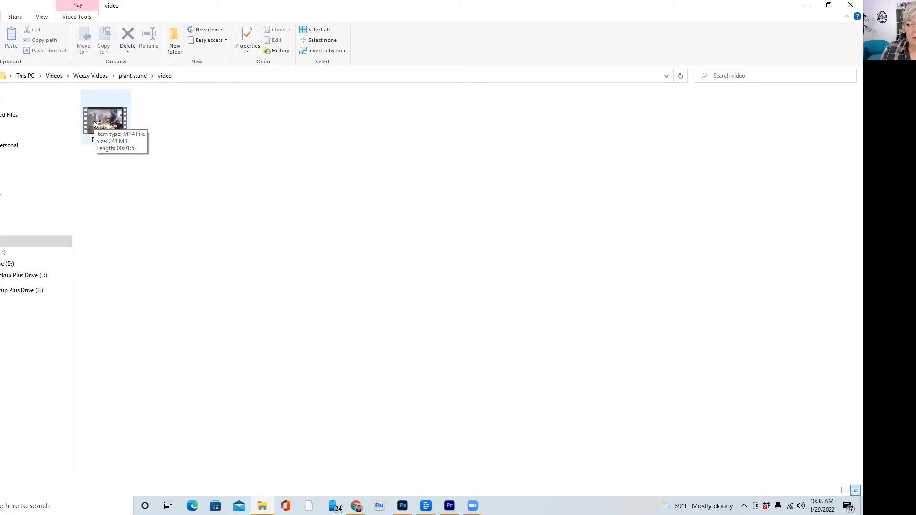
click(94, 122)
drag(93, 123, 403, 256)
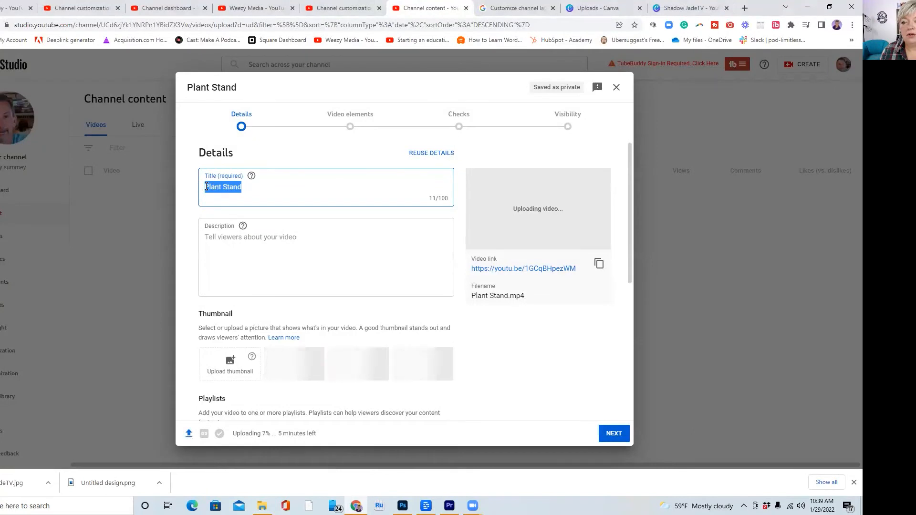
click(206, 186)
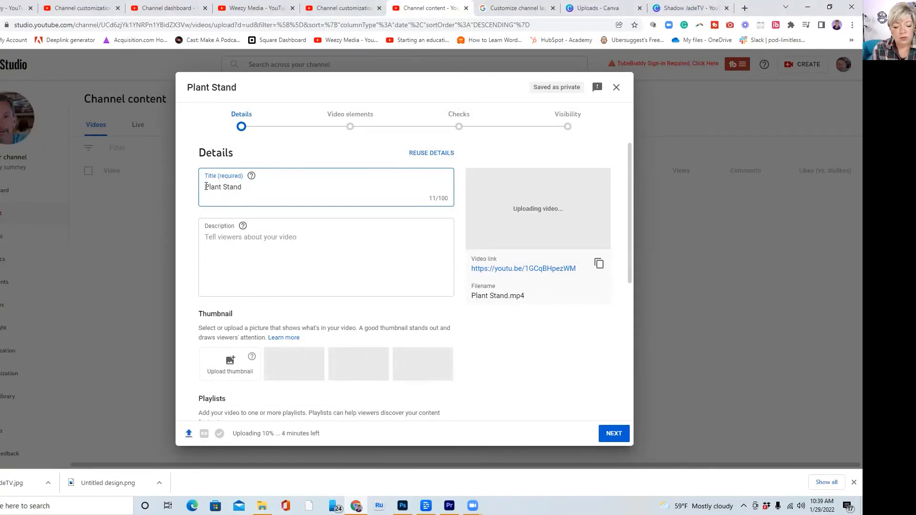
- Title the video with the presenter's name plus 'How To Build A Plant Stand' and begin the description
text(Bar)
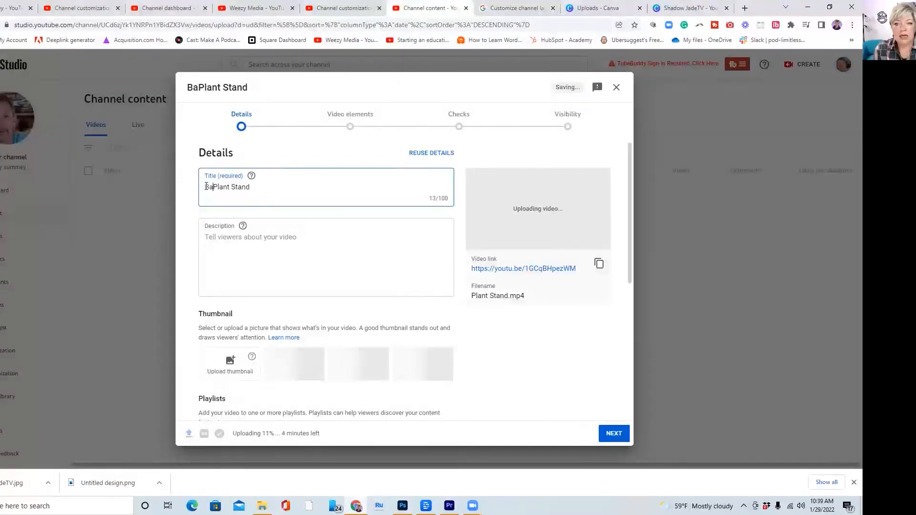
text(ry")
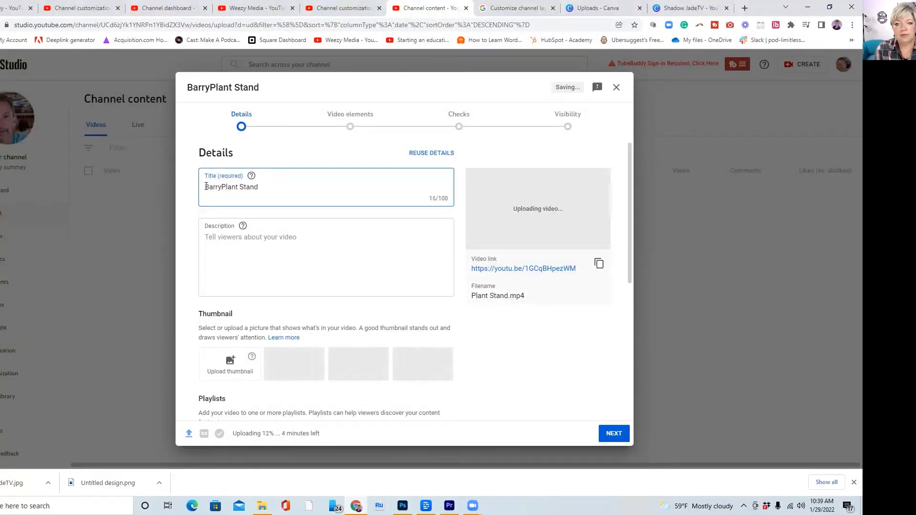
text(s Ho)
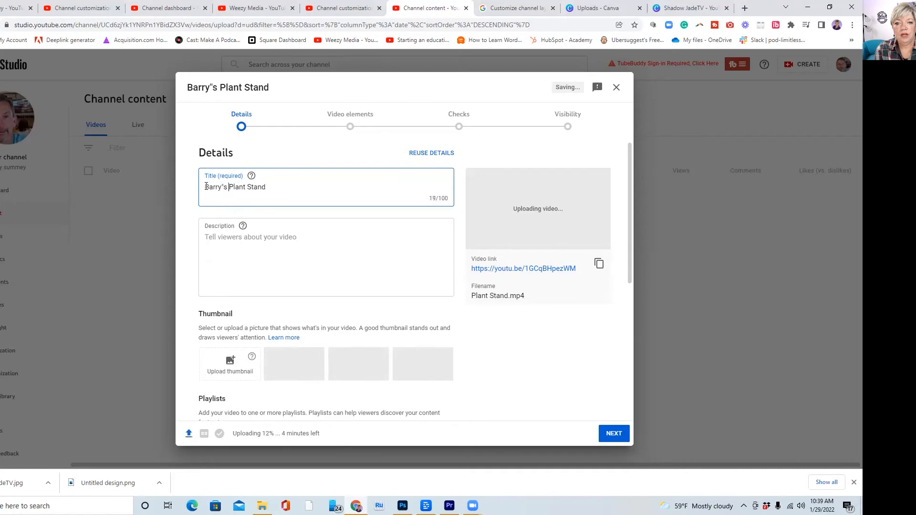
text(w)
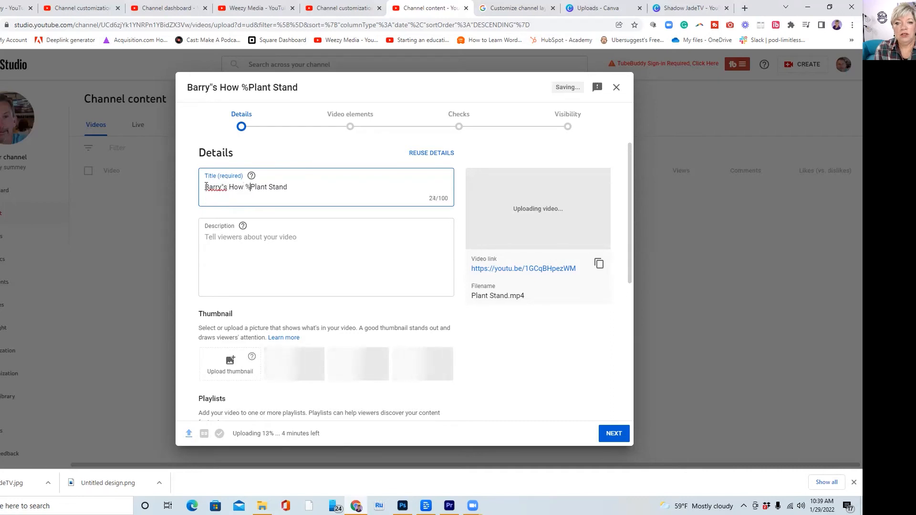
key(BackSpace)
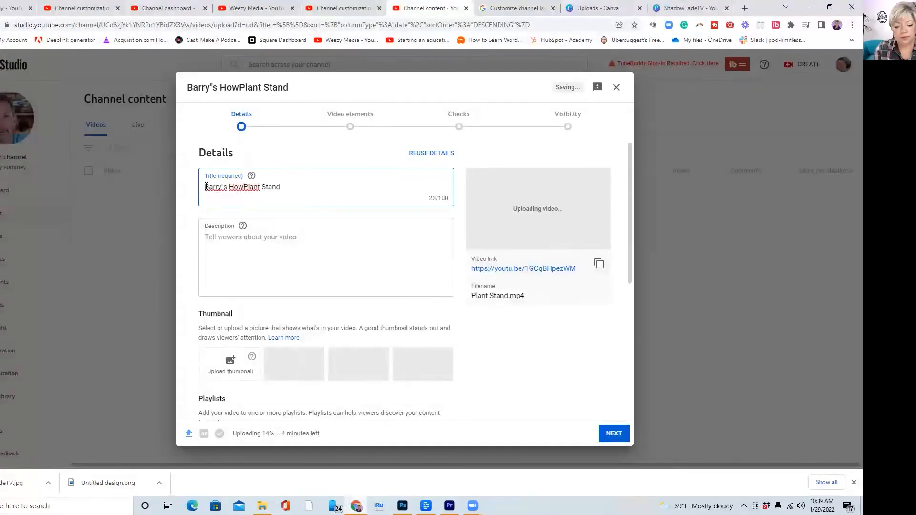
text(To )
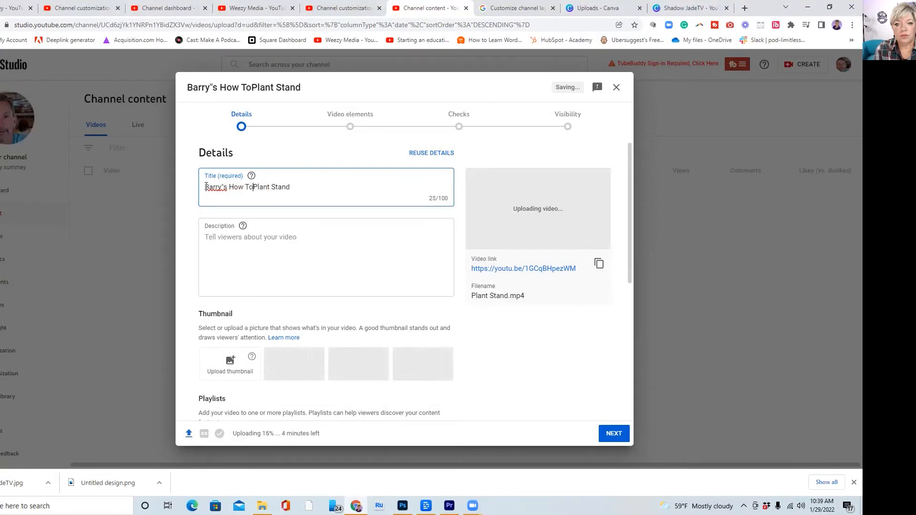
text(Build)
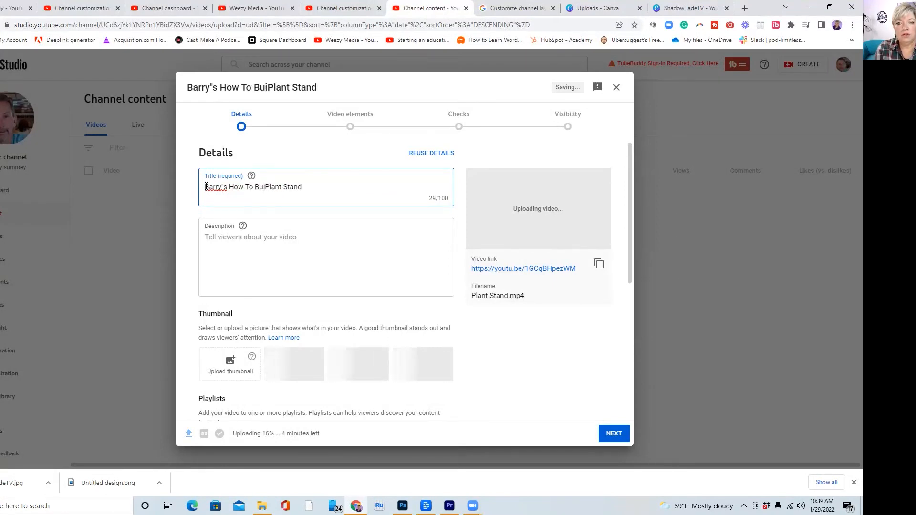
text( A)
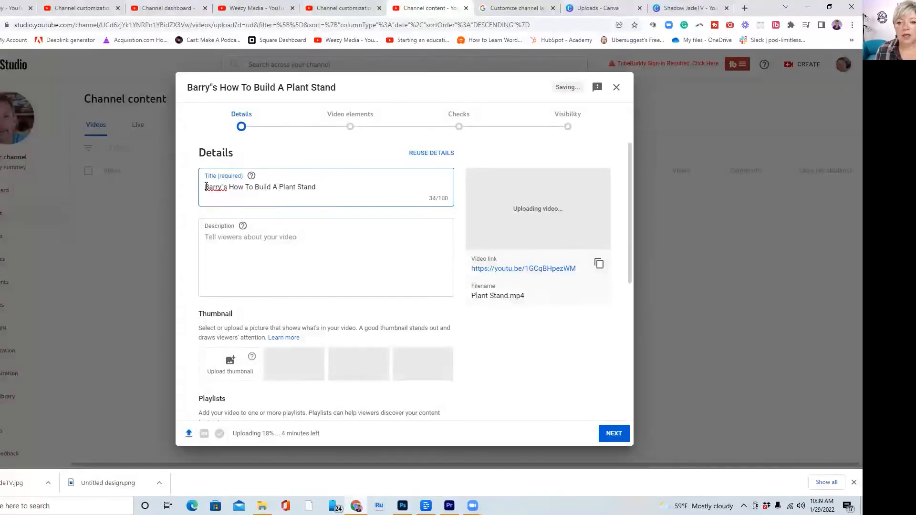
click(216, 242)
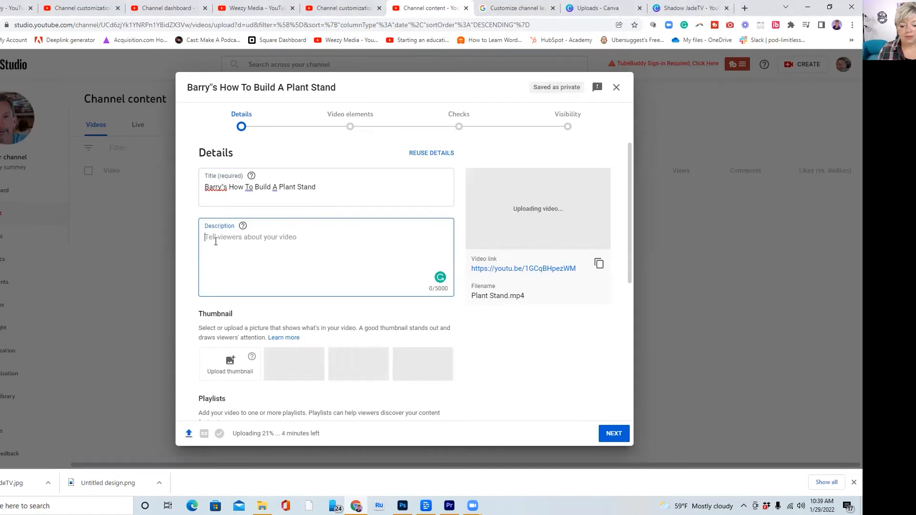
text(Barry shares pal)
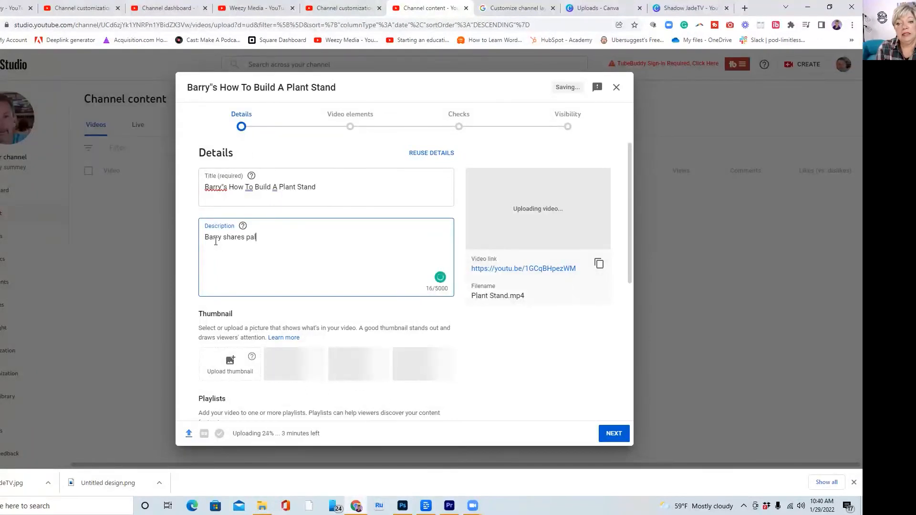
key(BackSpace)
key(BackSpace)
text(lan)
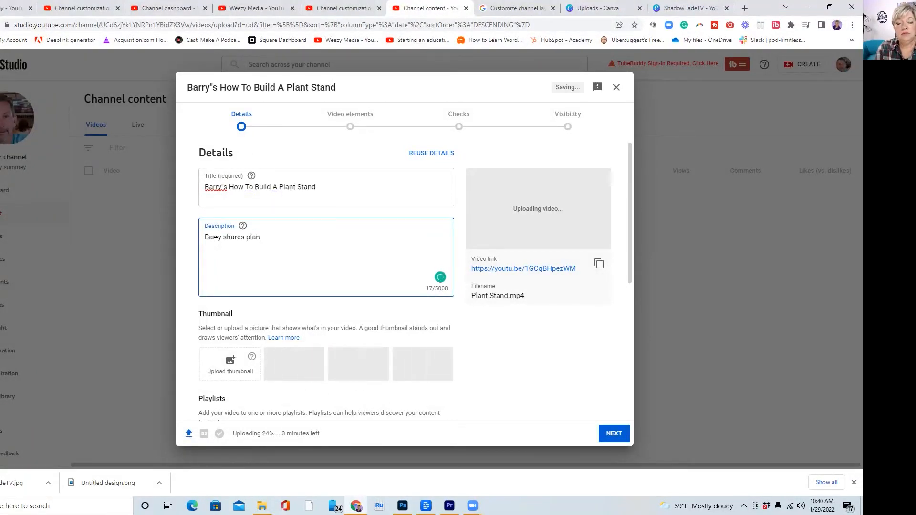
text(s )
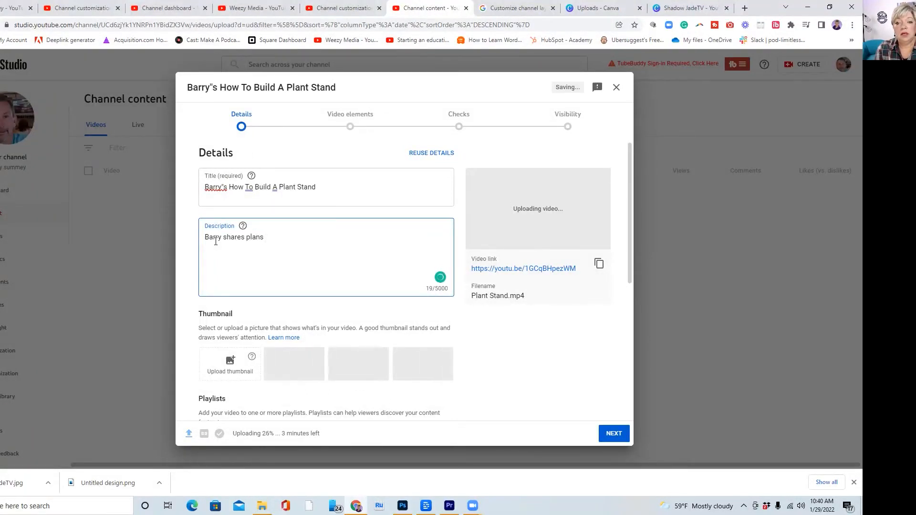
text(and)
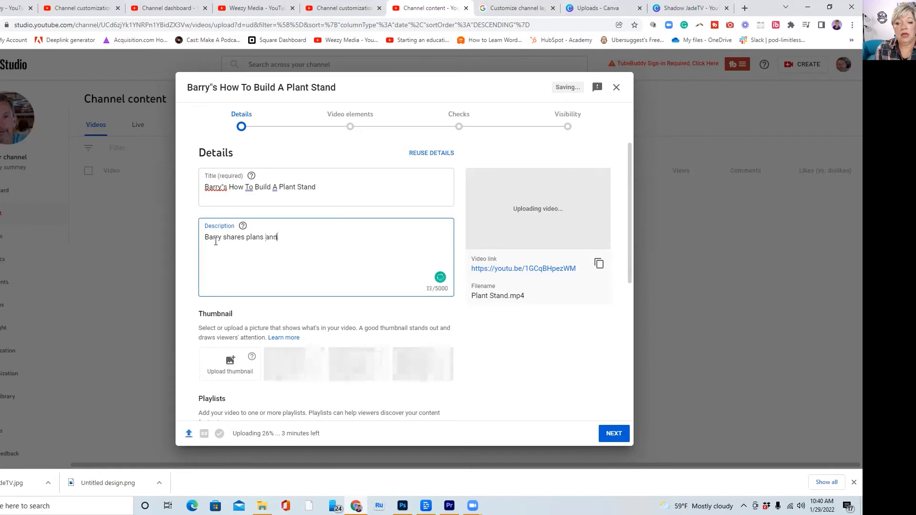
text( instruction)
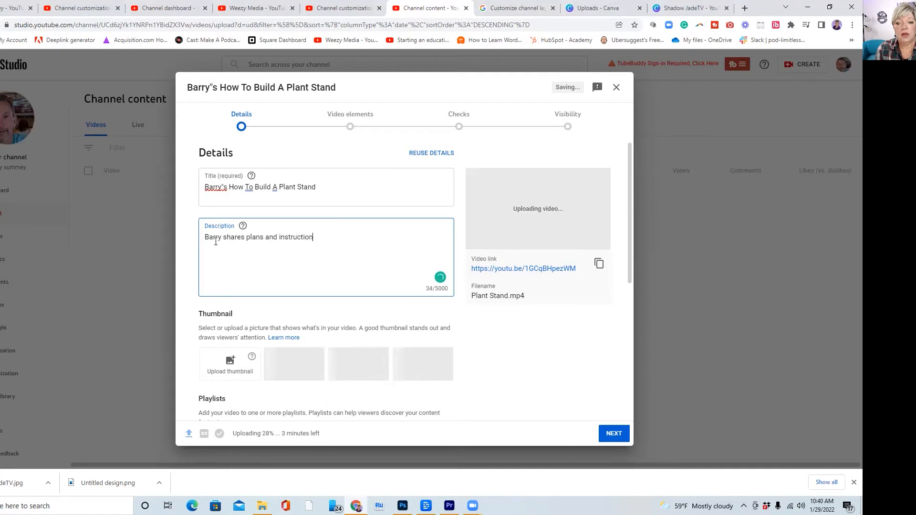
text(s of H)
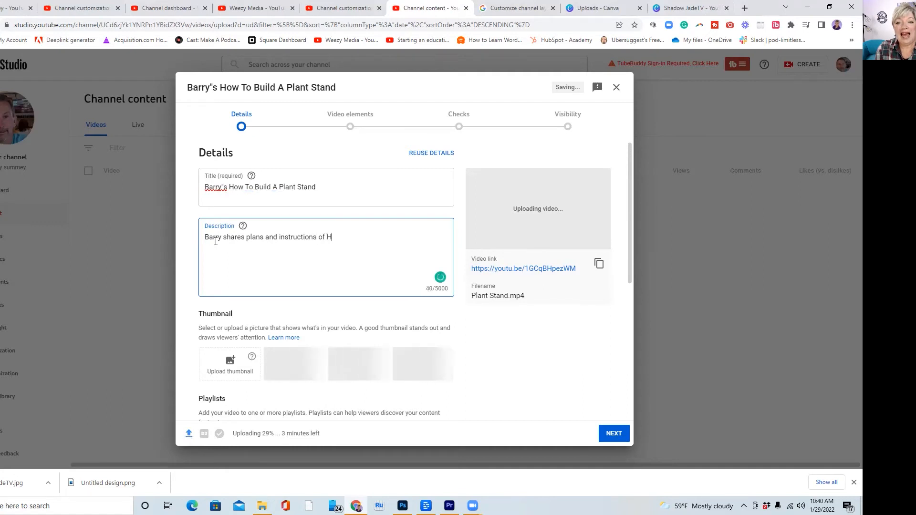
text(ow to build )
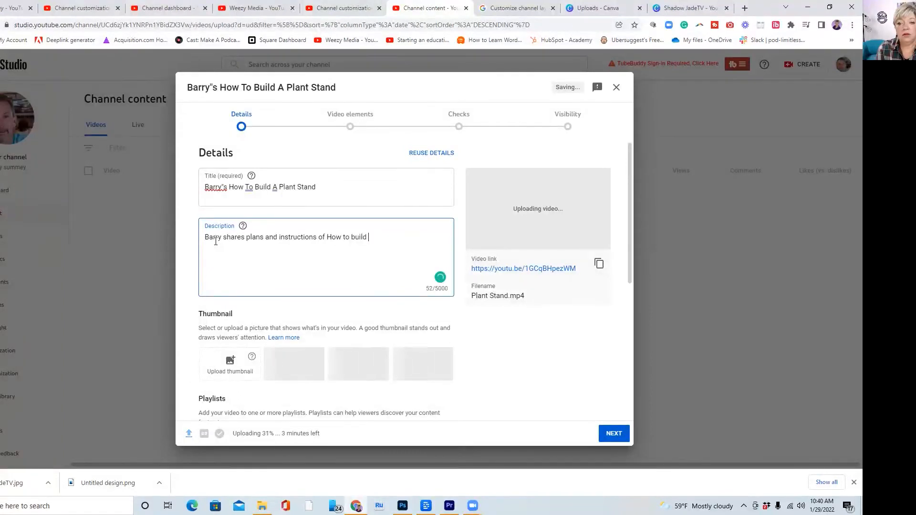
text(ayour w)
- Fix a typo and finish the description with 'own beautiful plant stand'
key(BackSpace)
text(own beau)
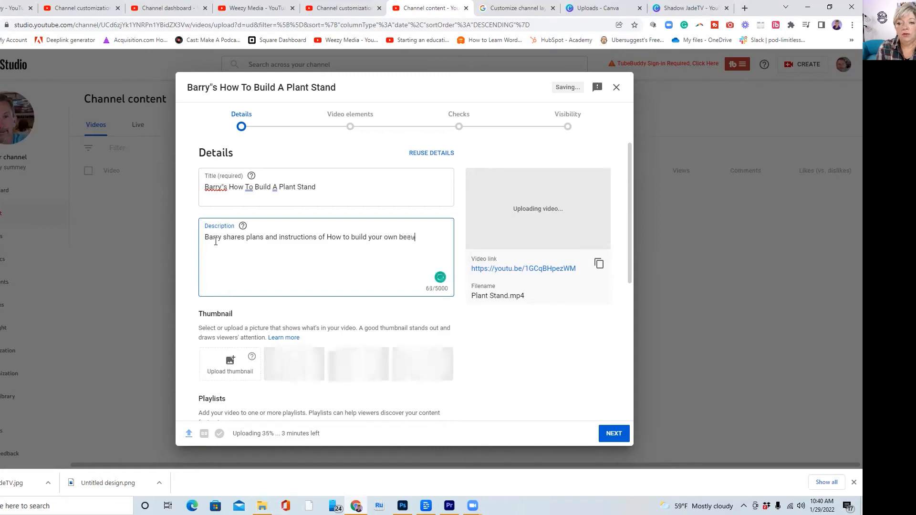
text(tiful pla)
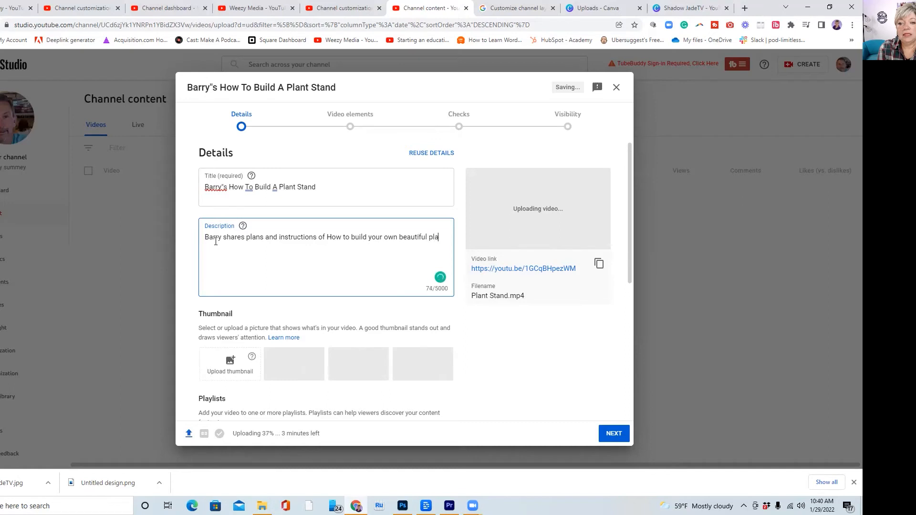
text(nt stand)
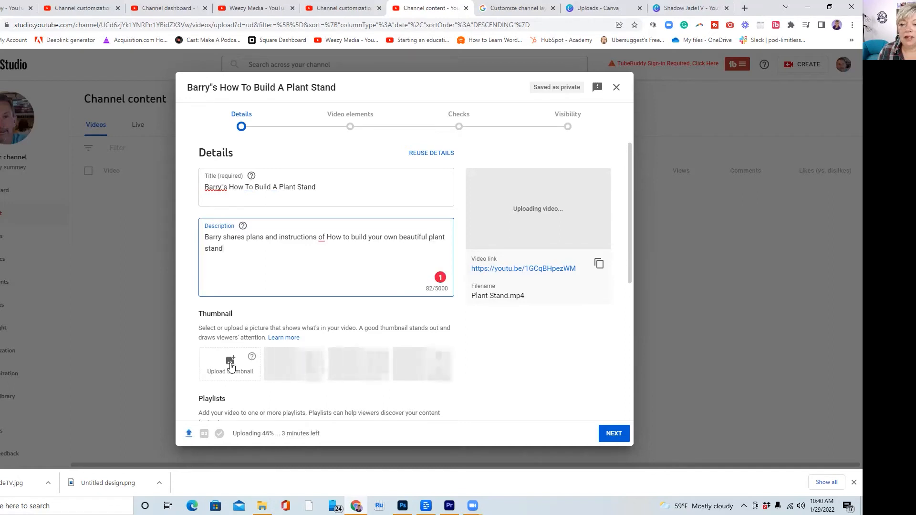
click(230, 363)
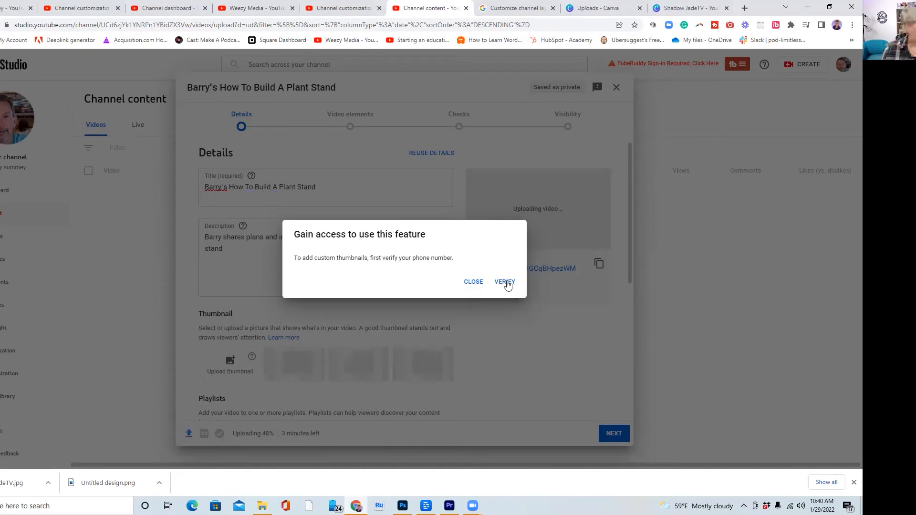
- Verify the account's phone number with the texted code, then close the verification tab
click(506, 282)
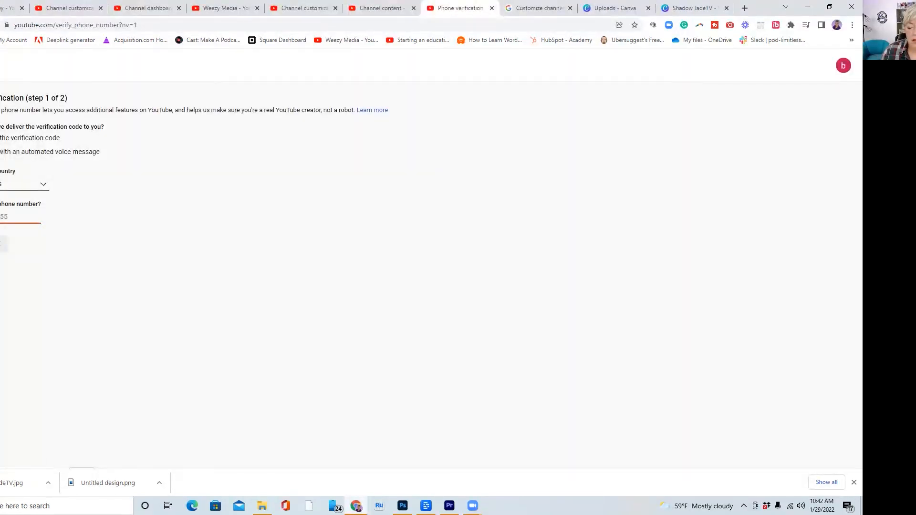
text(0)
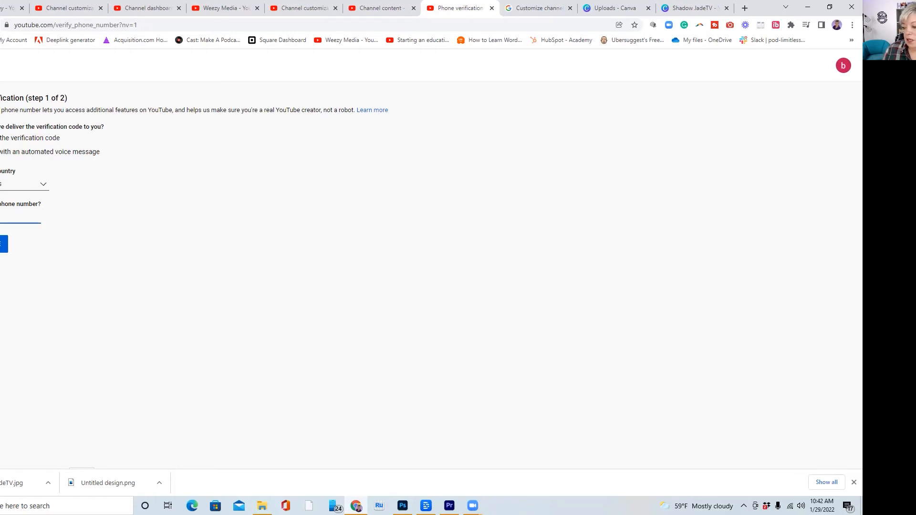
click(2, 244)
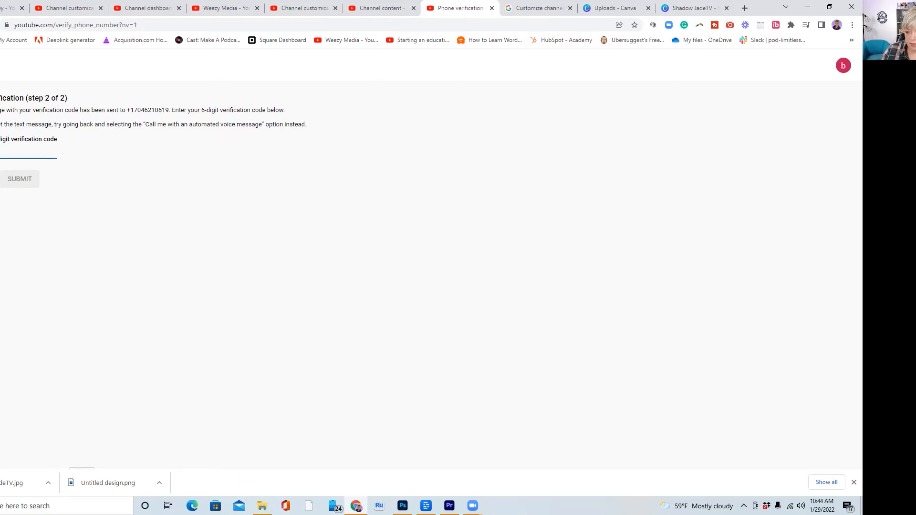
text(0)
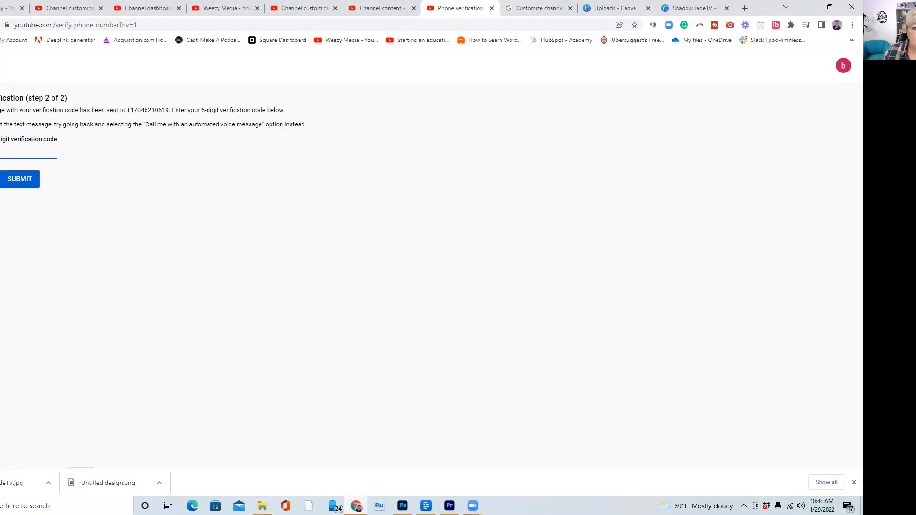
click(20, 180)
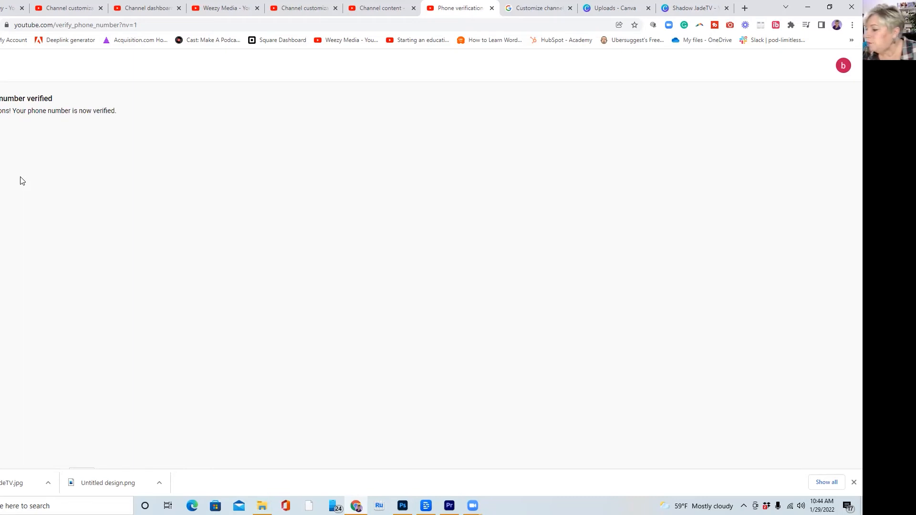
click(491, 8)
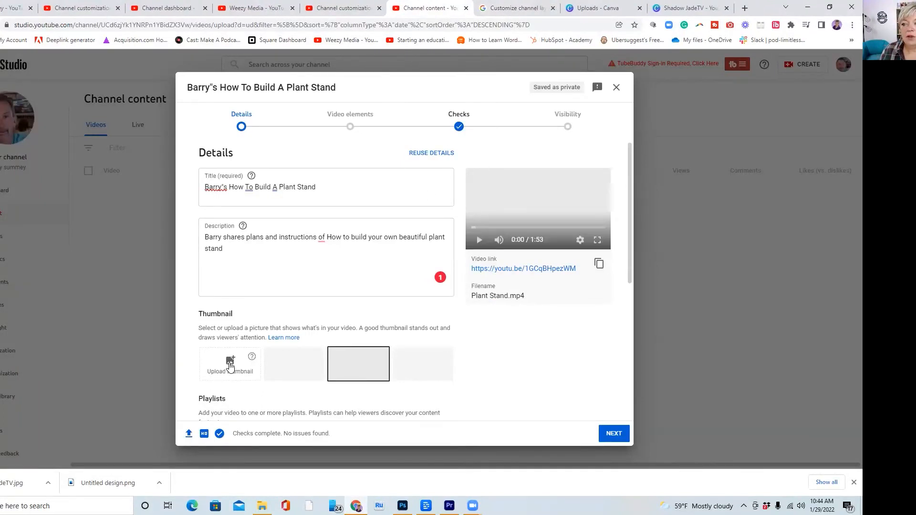
- Open the Playlists dropdown for the video and choose CREATE PLAYLIST
click(230, 364)
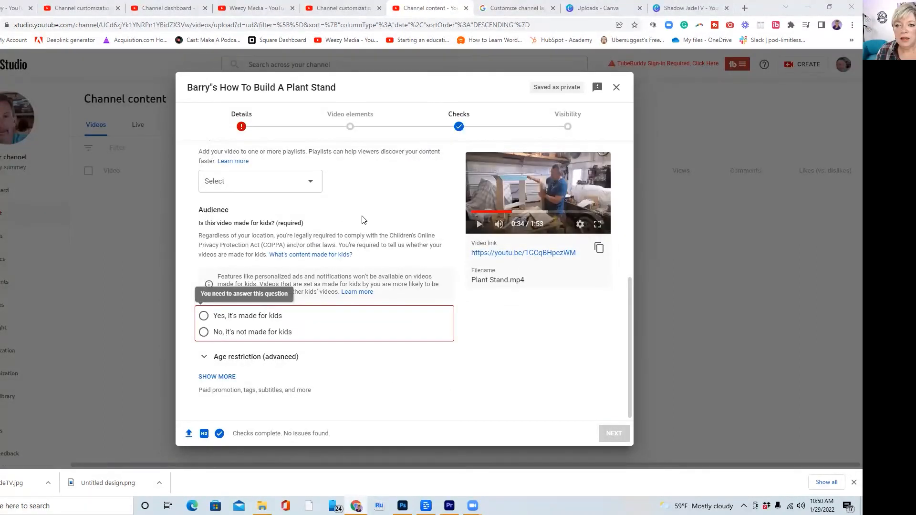
scroll(368, 220, up, 3)
scroll(368, 220, up, 2)
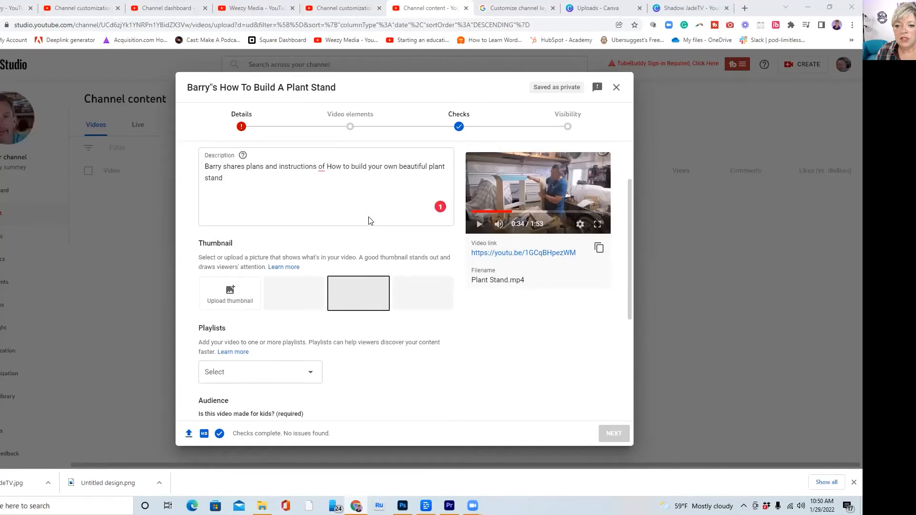
scroll(368, 220, down, 3)
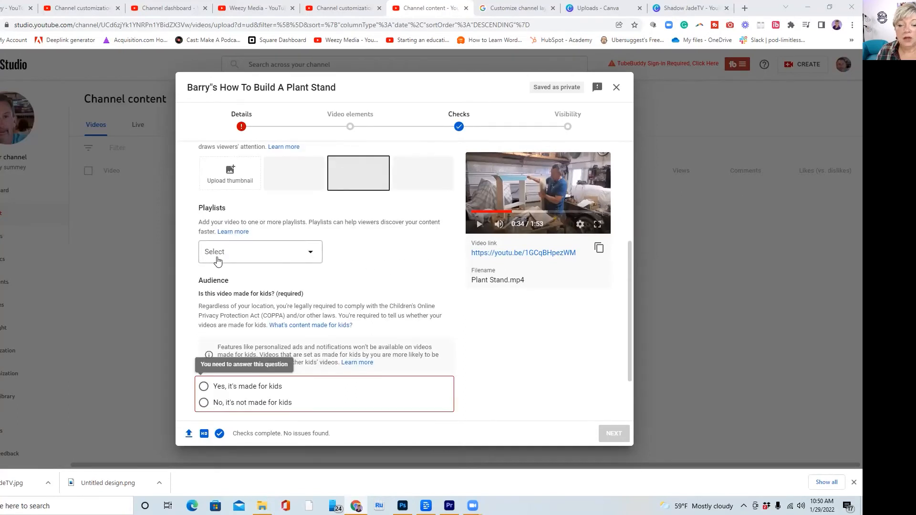
click(311, 254)
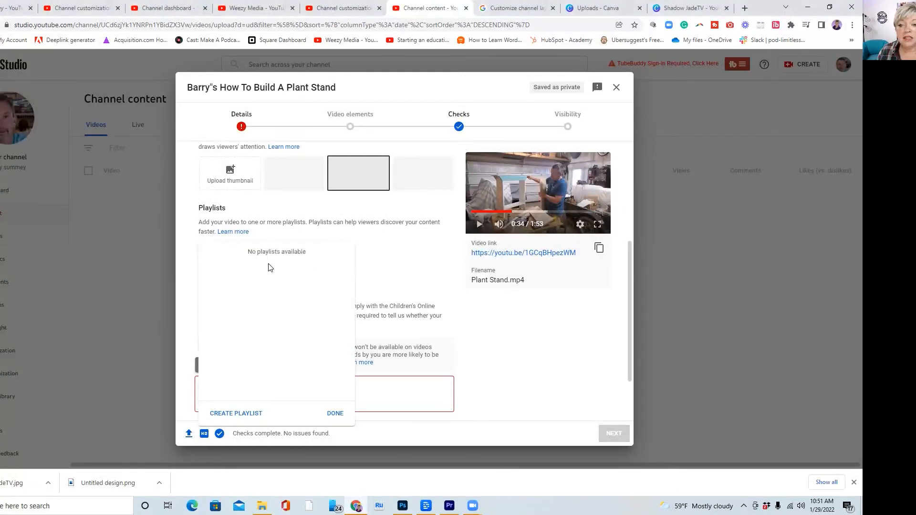
click(232, 418)
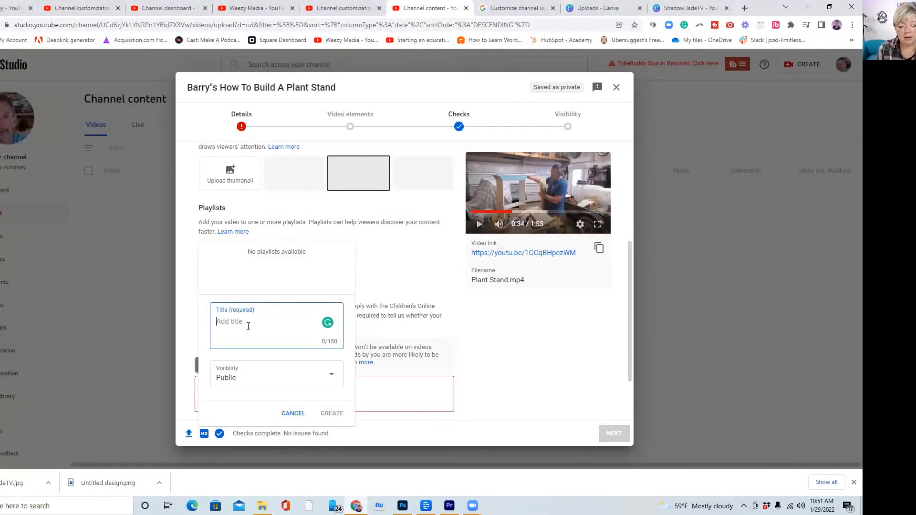
- Name the new playlist 'Barrys Builds' and review its visibility options
text(Barry)
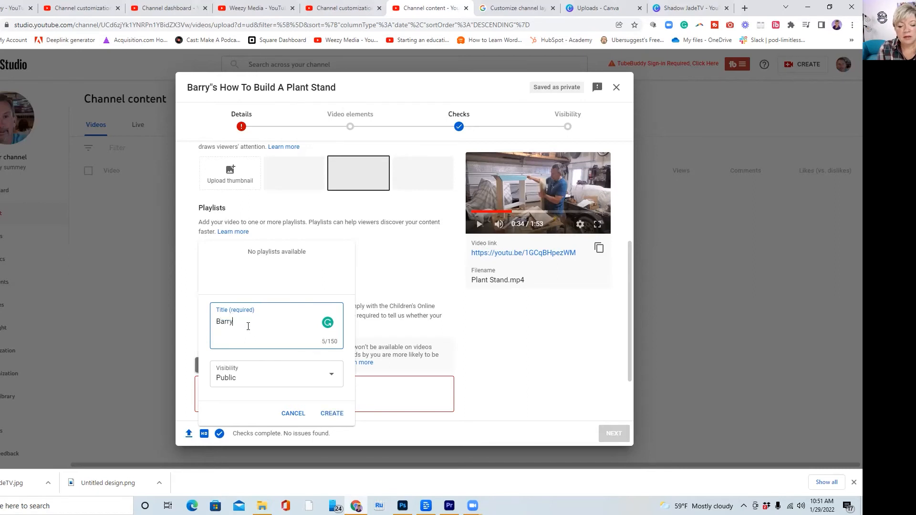
text(s Builds)
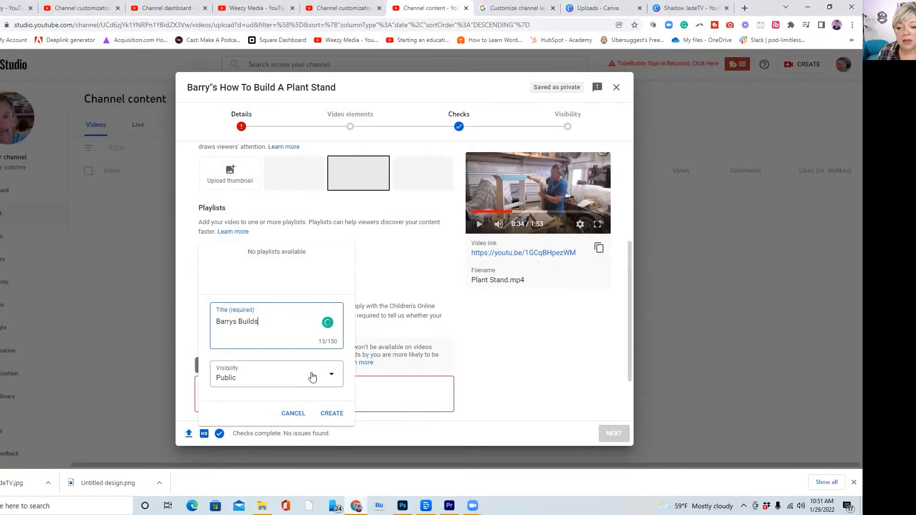
click(333, 377)
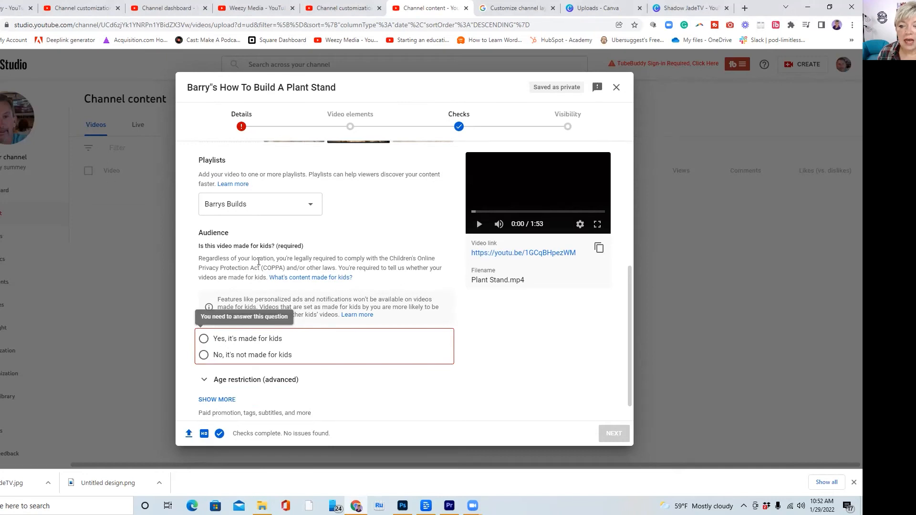
- Mark the plant stand video as not made for kids, with no age restriction
click(204, 356)
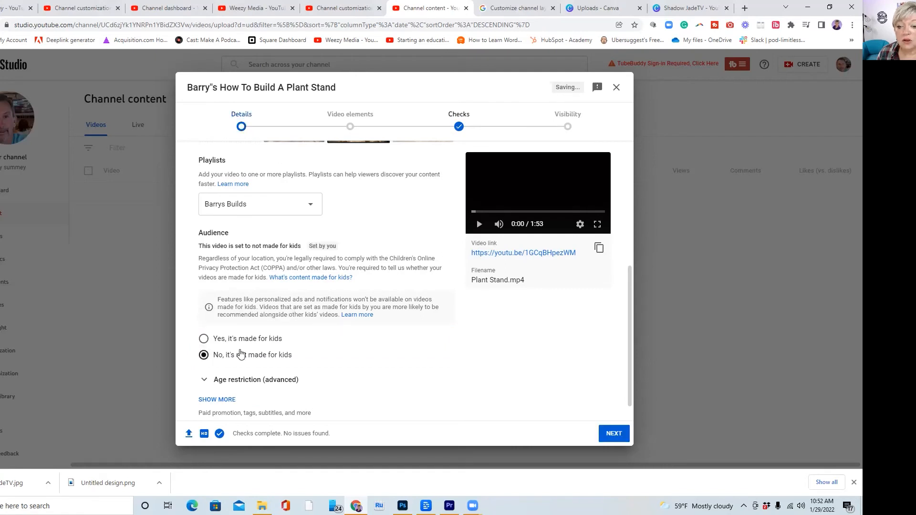
scroll(316, 361, down, 1)
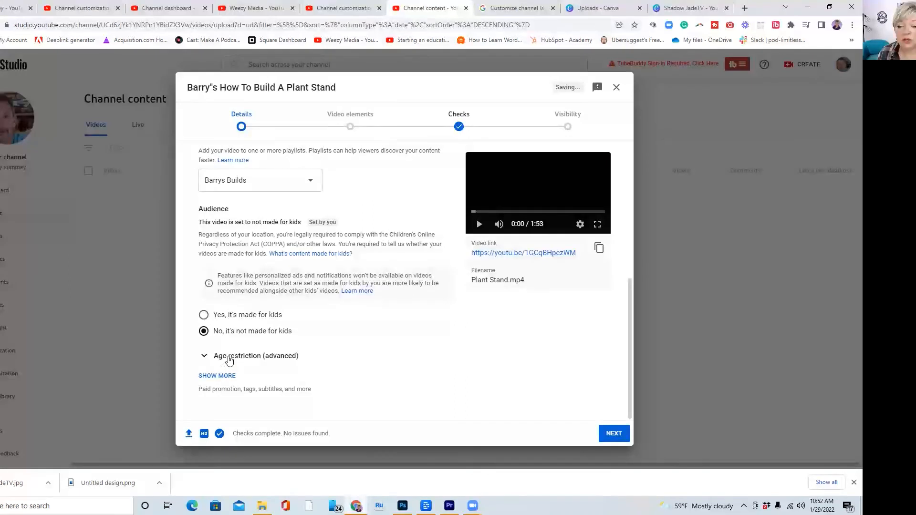
click(203, 359)
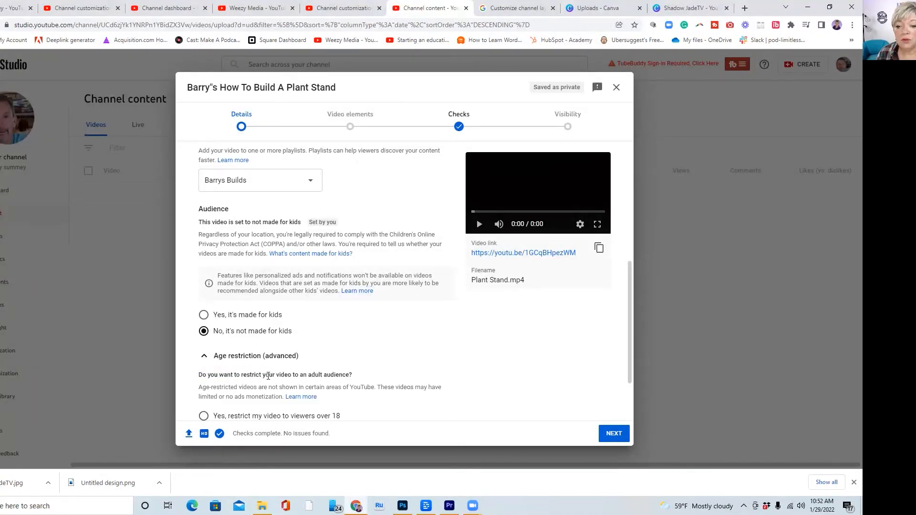
scroll(330, 372, down, 3)
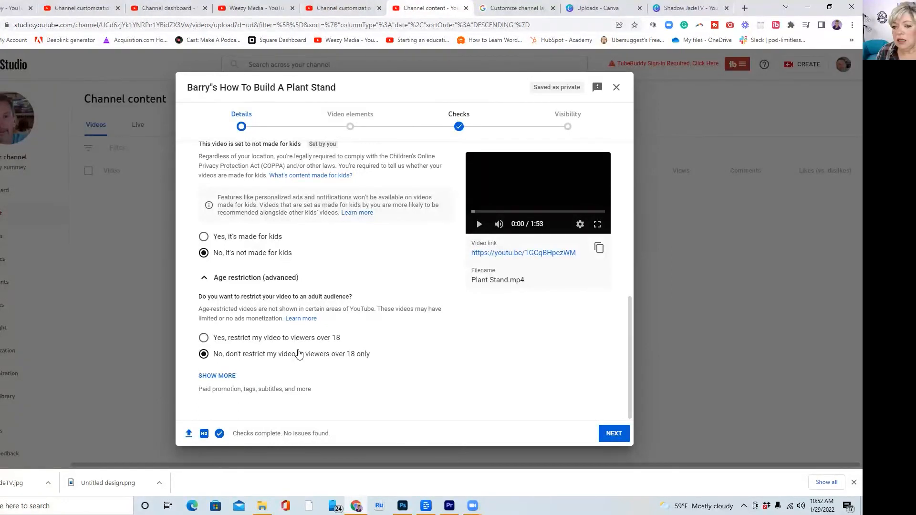
- Show the extra details and scroll past paid promotion and chapters to the empty Tags field
click(224, 377)
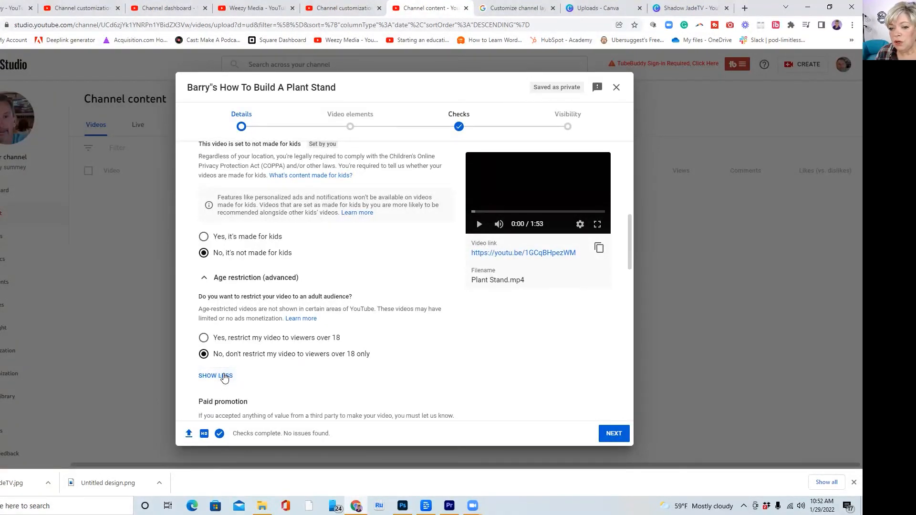
scroll(287, 371, down, 2)
scroll(288, 371, down, 2)
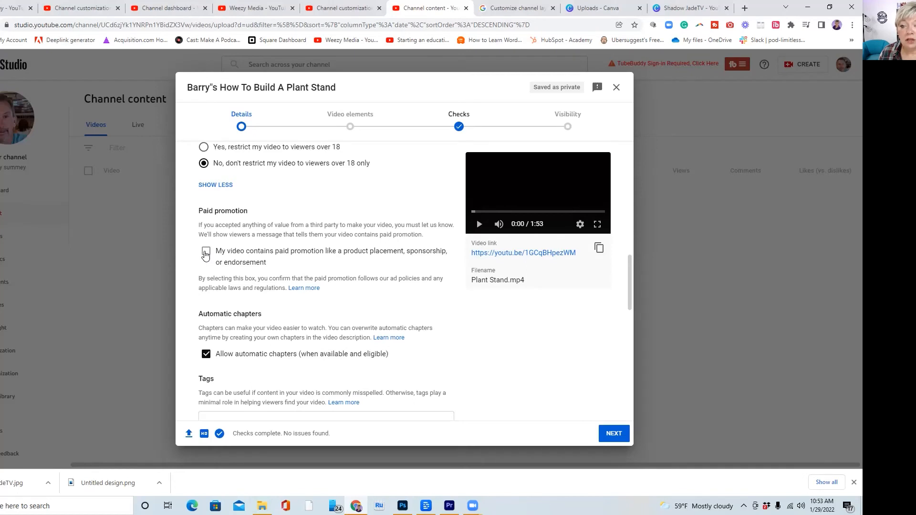
scroll(206, 254, down, 2)
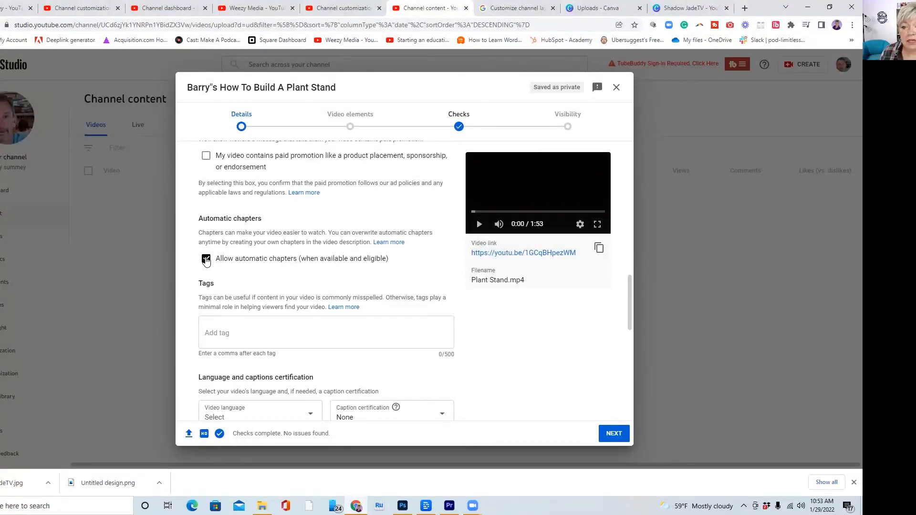
scroll(267, 281, down, 2)
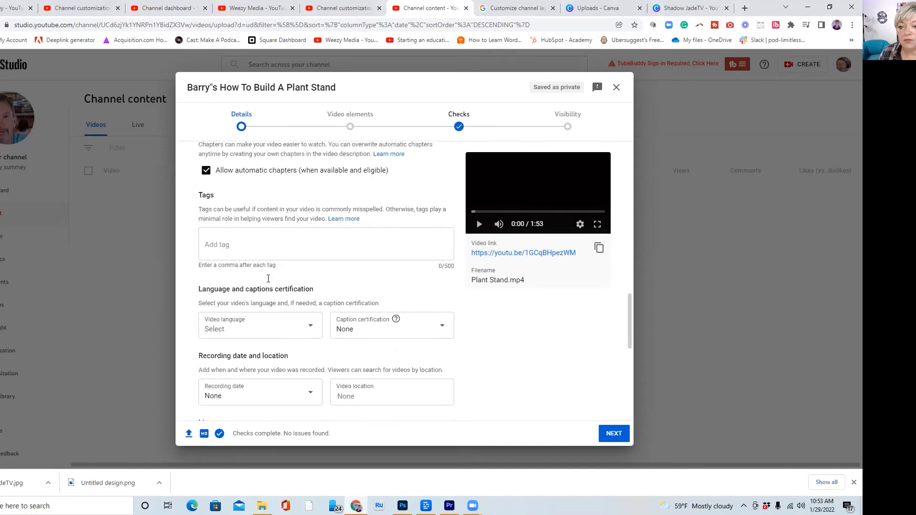
click(239, 237)
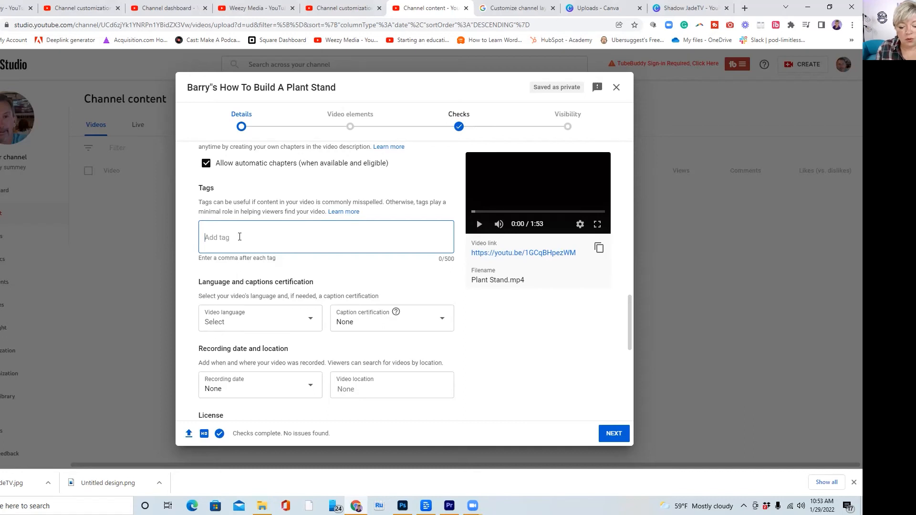
- Add the tags 'wood furniture', 'plants' and 'how to build a plant stand'
text(wood)
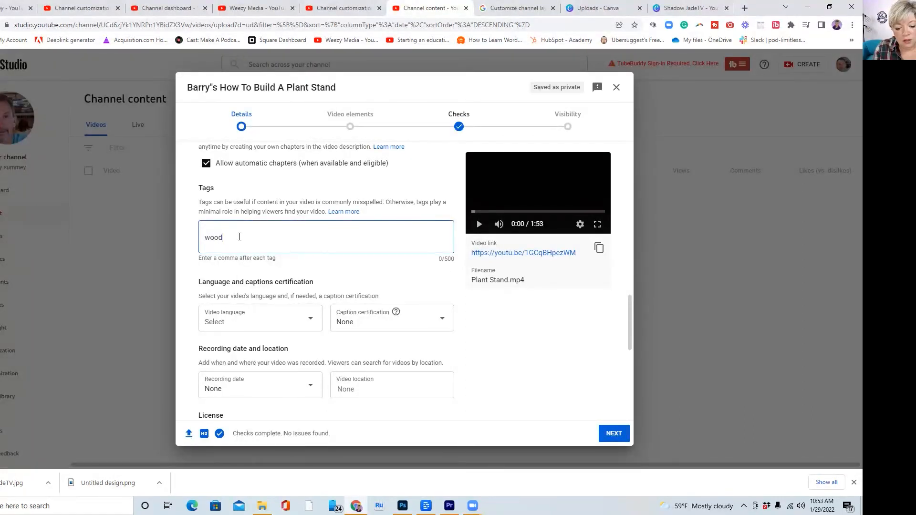
text( furn)
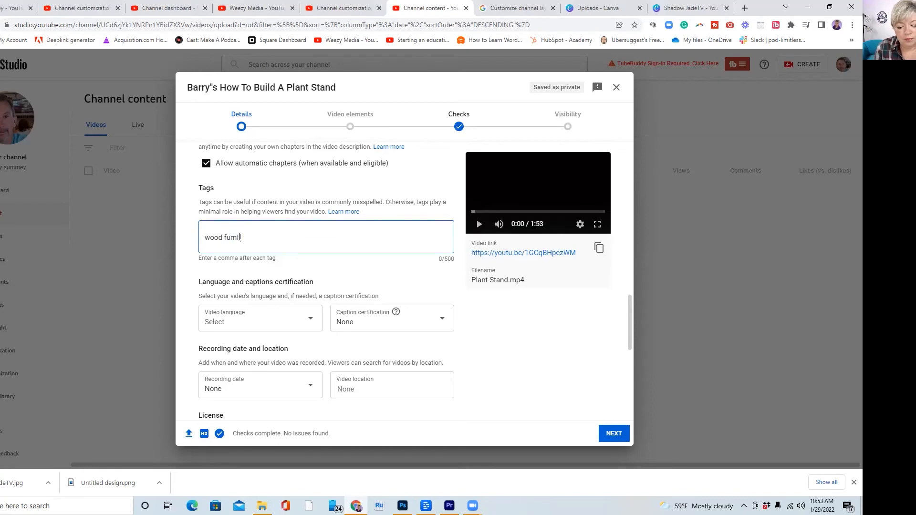
text(iture)
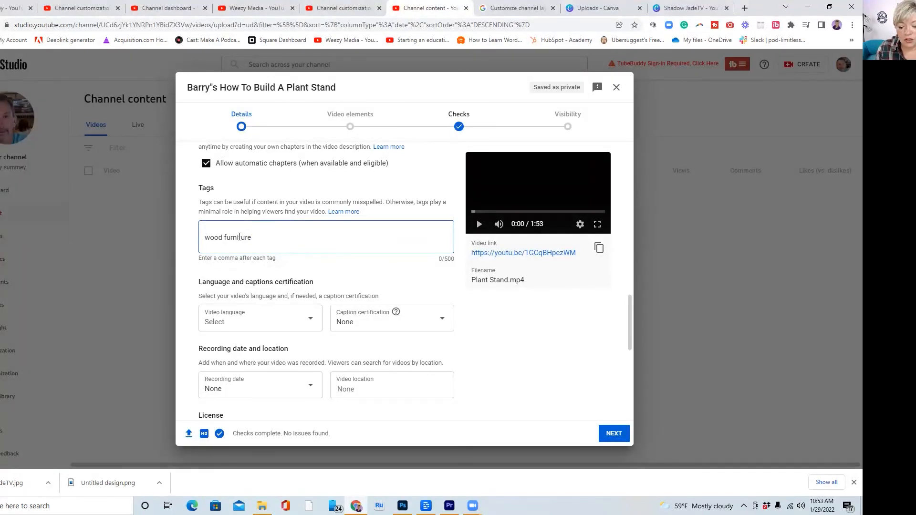
key(Return)
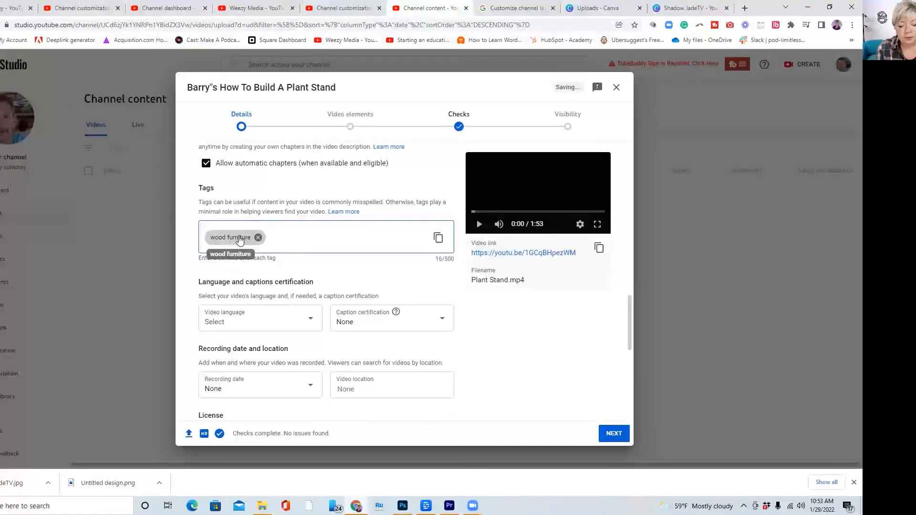
text(pl)
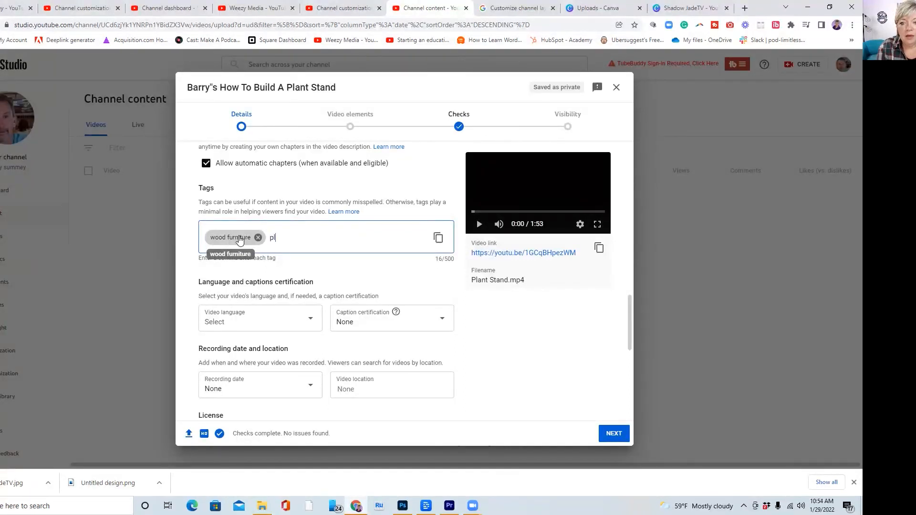
text(ants)
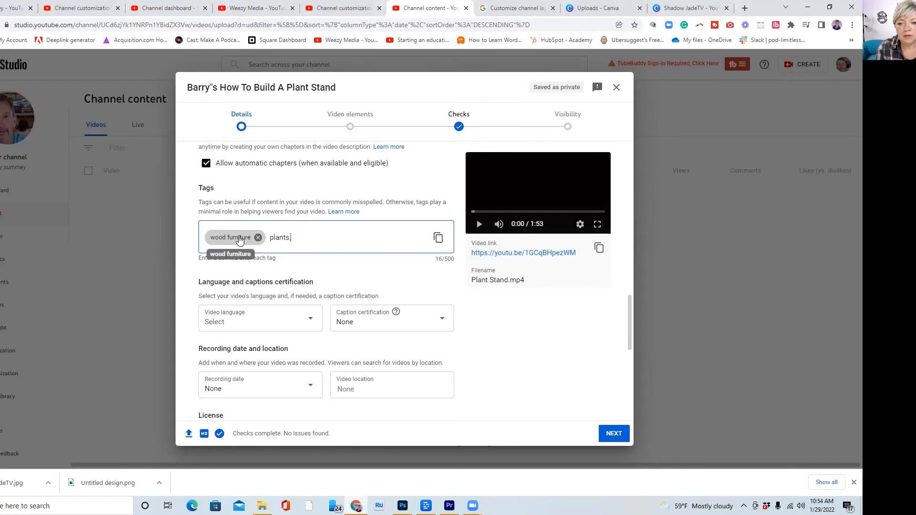
text(, )
text(how to bu)
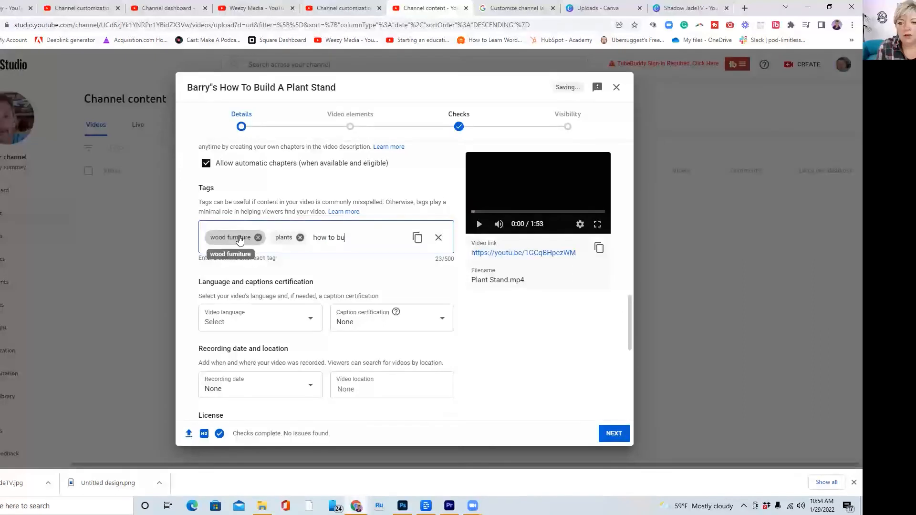
text(ild a plant stan)
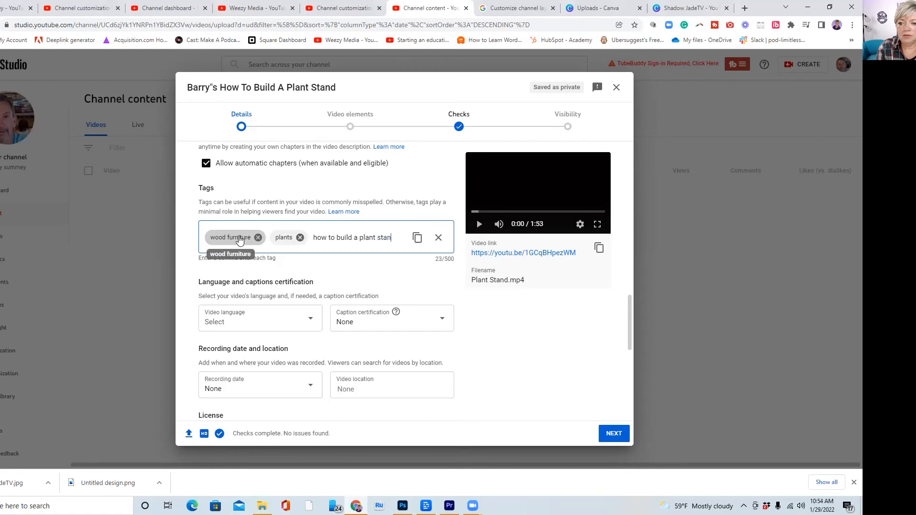
text(d)
key(Return)
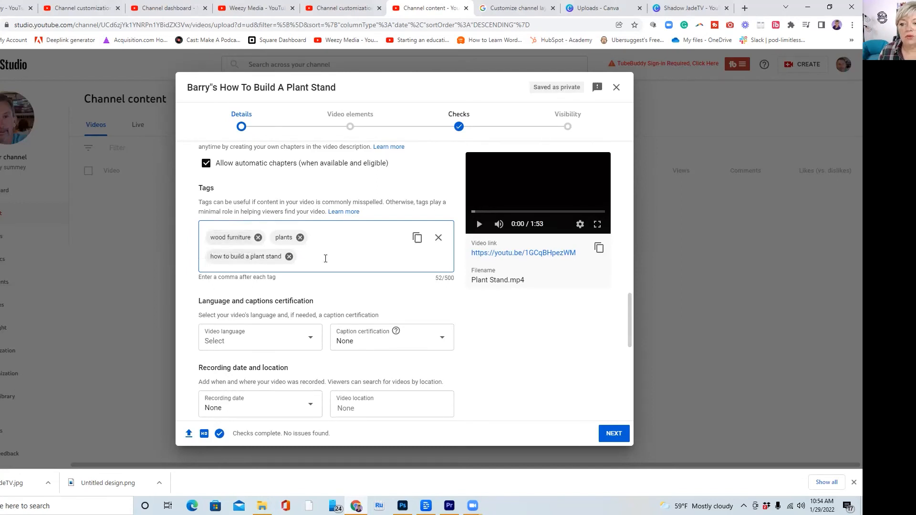
scroll(325, 258, down, 2)
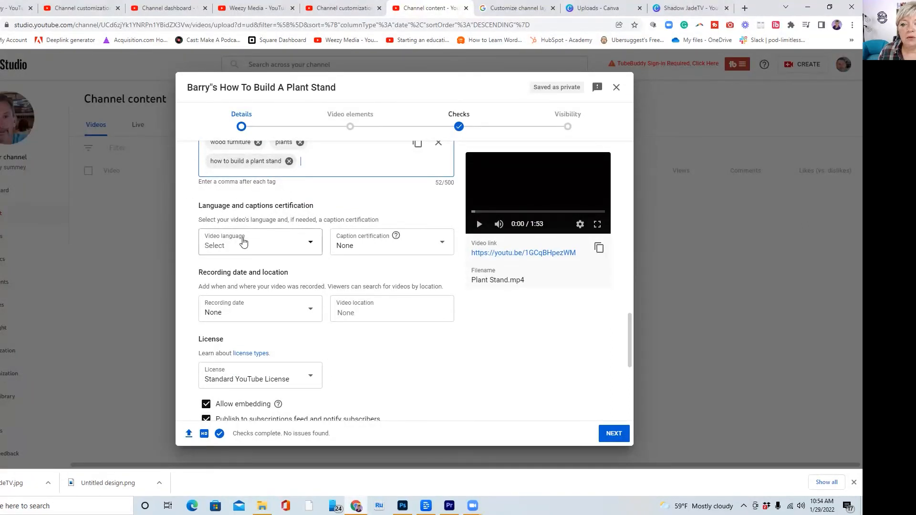
- Set the video language to English
click(310, 245)
scroll(305, 250, down, 8)
scroll(294, 258, down, 9)
scroll(277, 269, down, 4)
scroll(277, 268, up, 4)
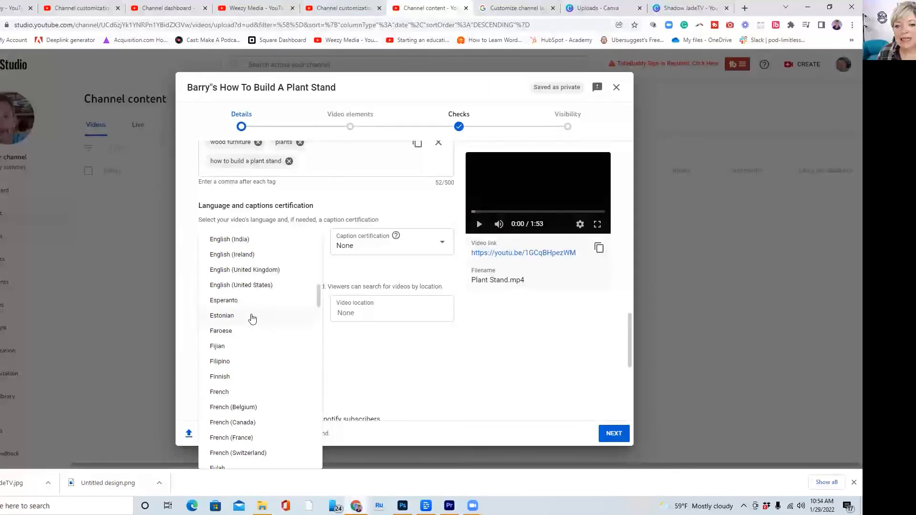
scroll(251, 318, up, 1)
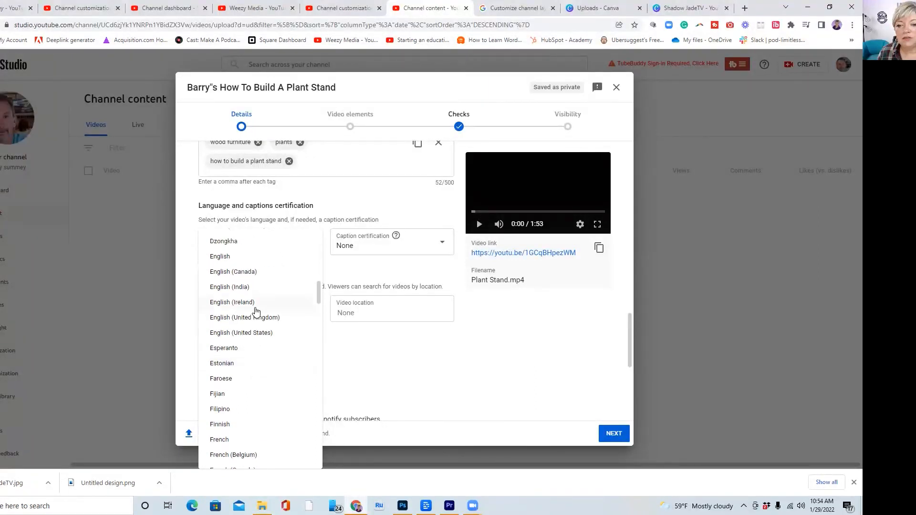
click(219, 258)
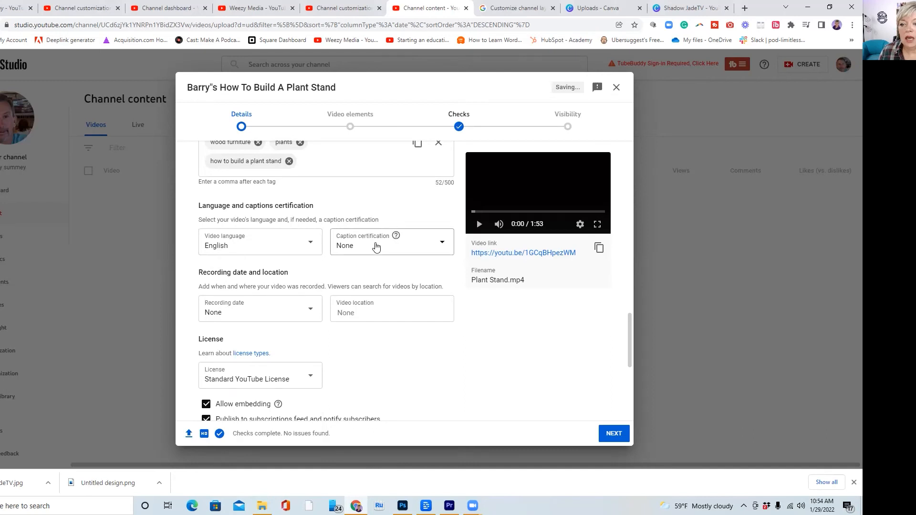
- Set the recording date to Jan 11, 2022 and the location to South Carolina
scroll(375, 246, down, 1)
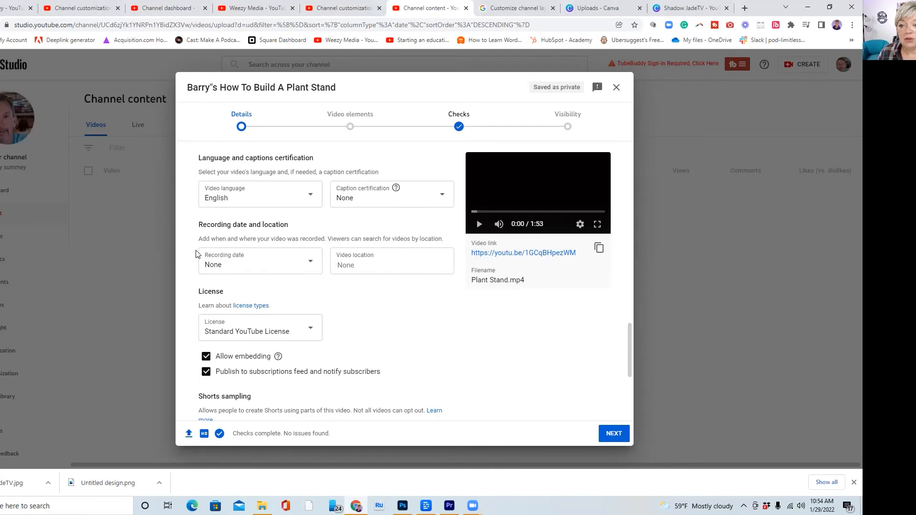
click(311, 265)
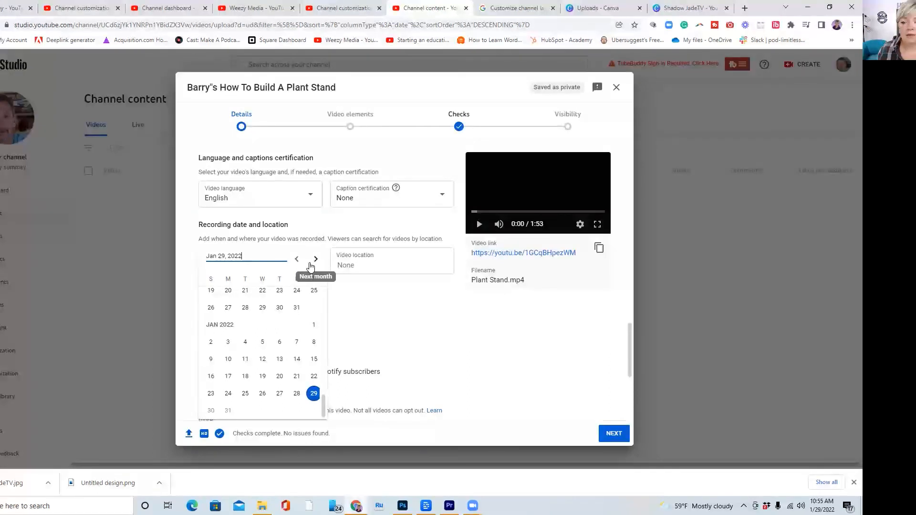
click(245, 360)
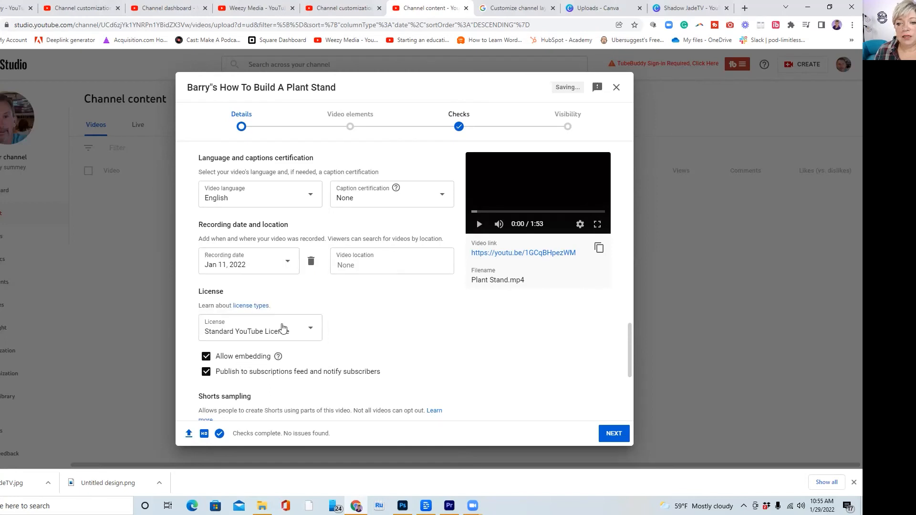
click(386, 268)
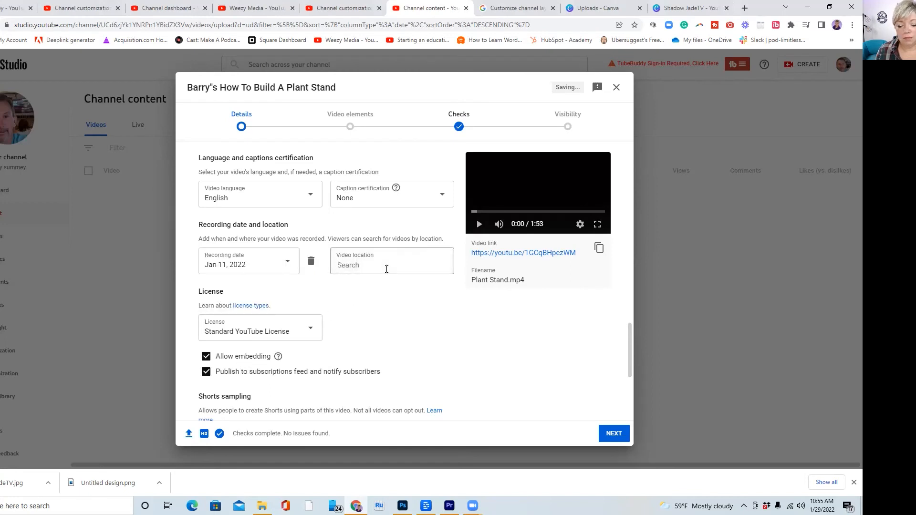
text(sc)
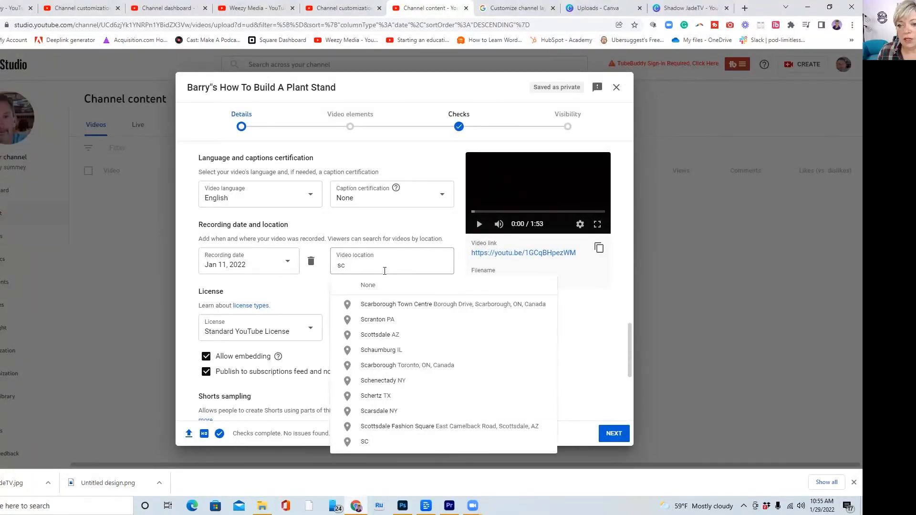
click(365, 441)
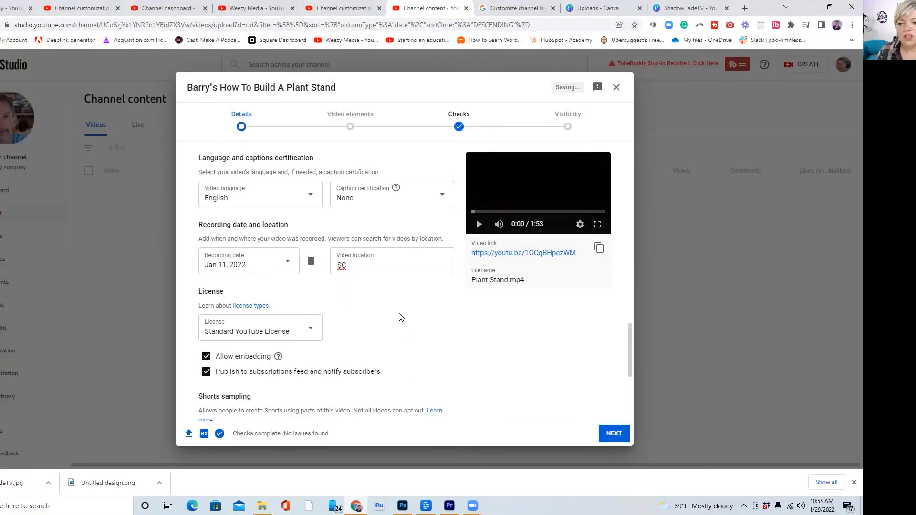
scroll(400, 317, down, 1)
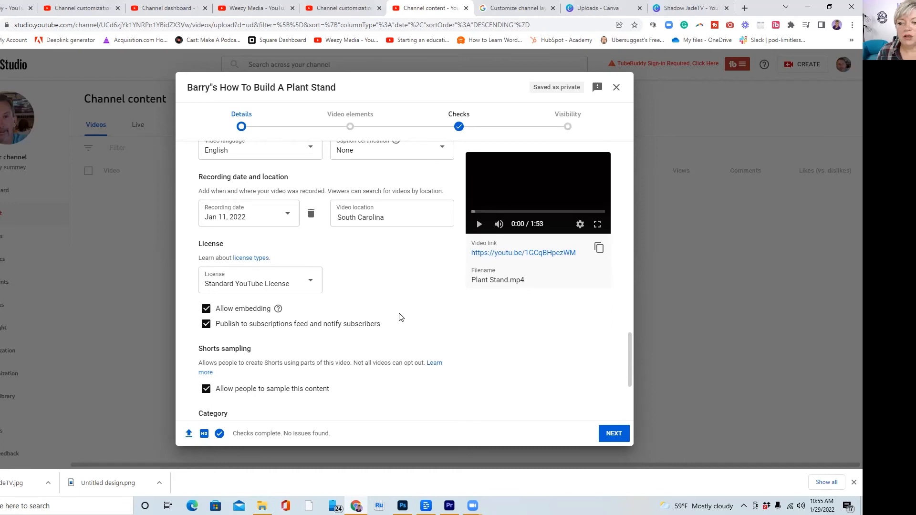
scroll(400, 317, down, 2)
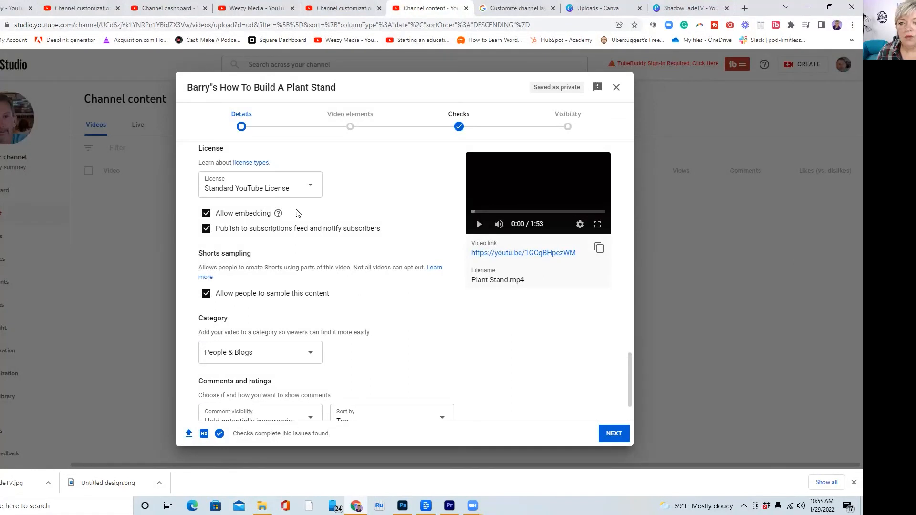
- Keep the Standard YouTube License and change the category to Howto & Style
click(311, 189)
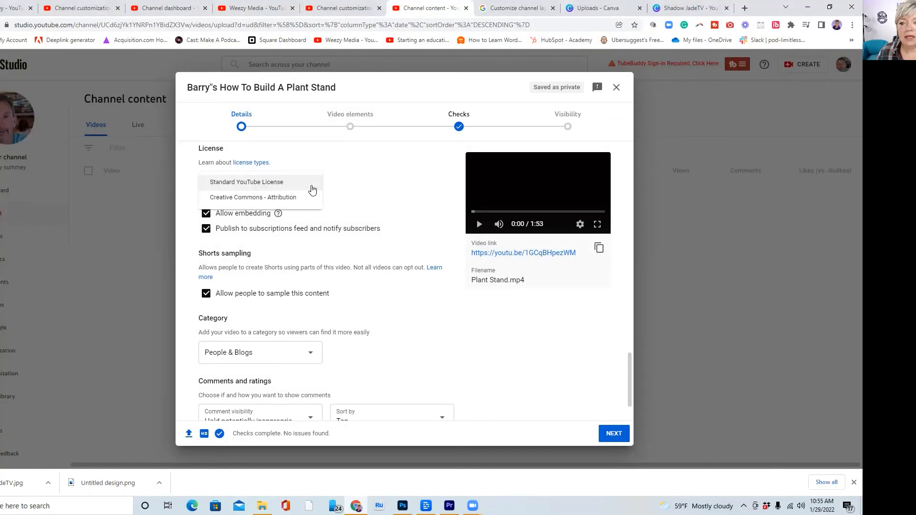
click(313, 188)
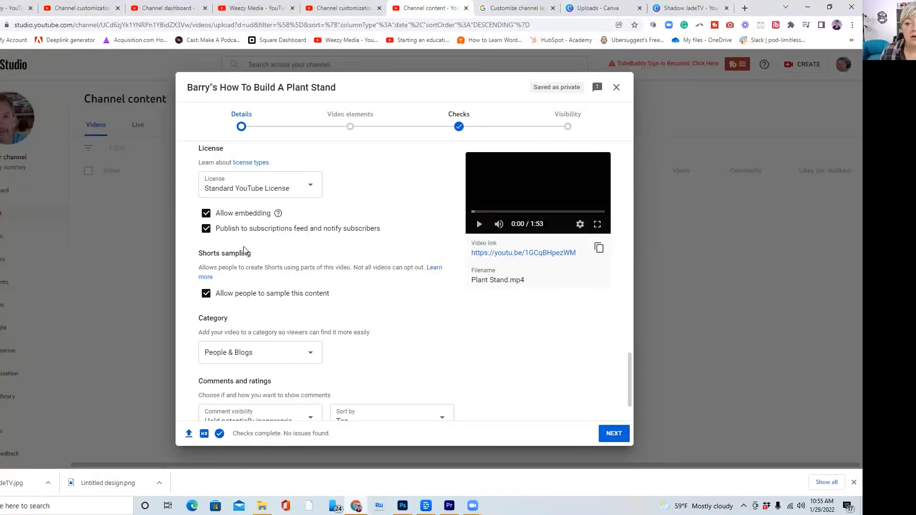
scroll(244, 257, down, 1)
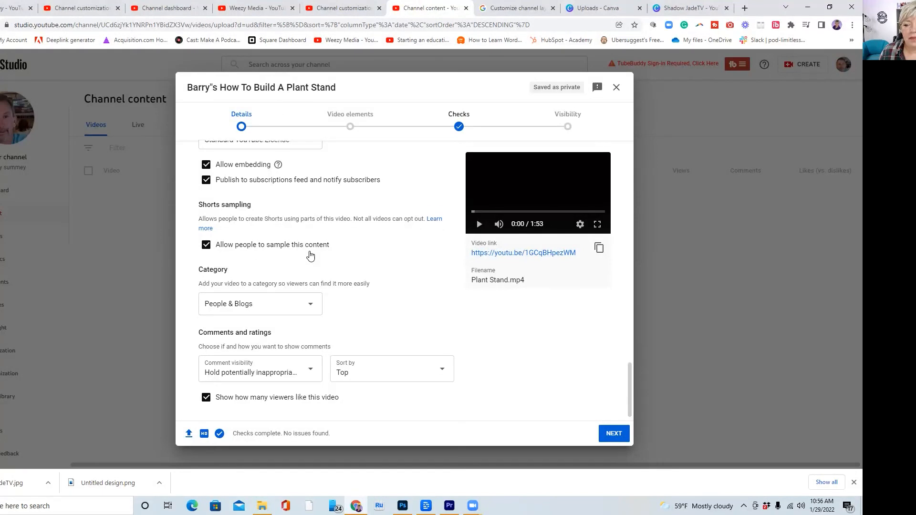
scroll(244, 255, down, 1)
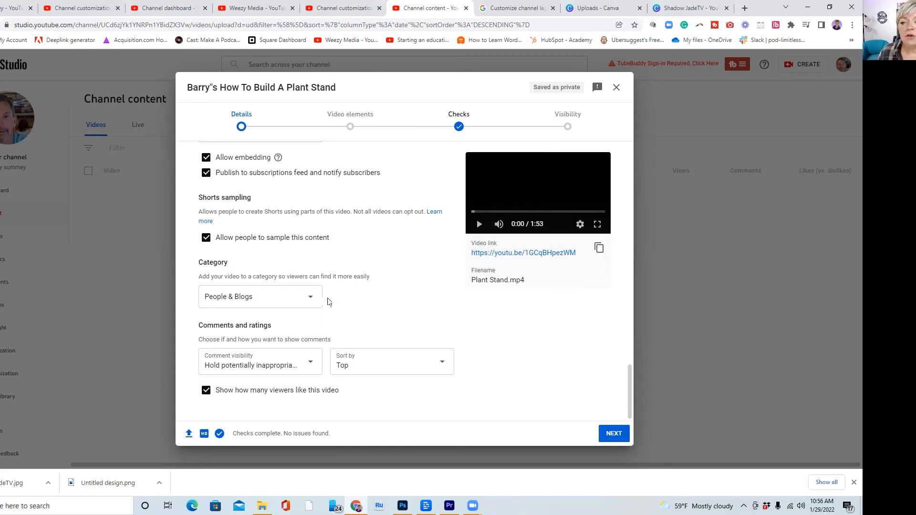
click(310, 300)
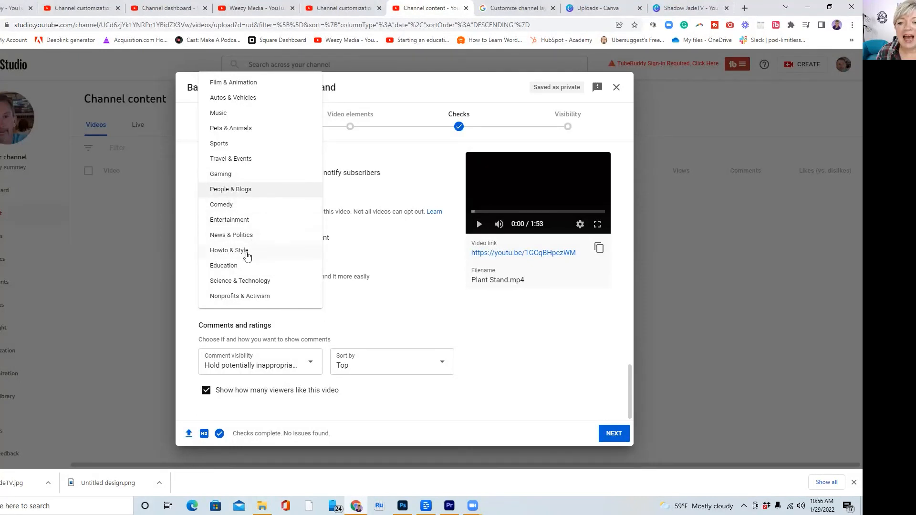
click(220, 252)
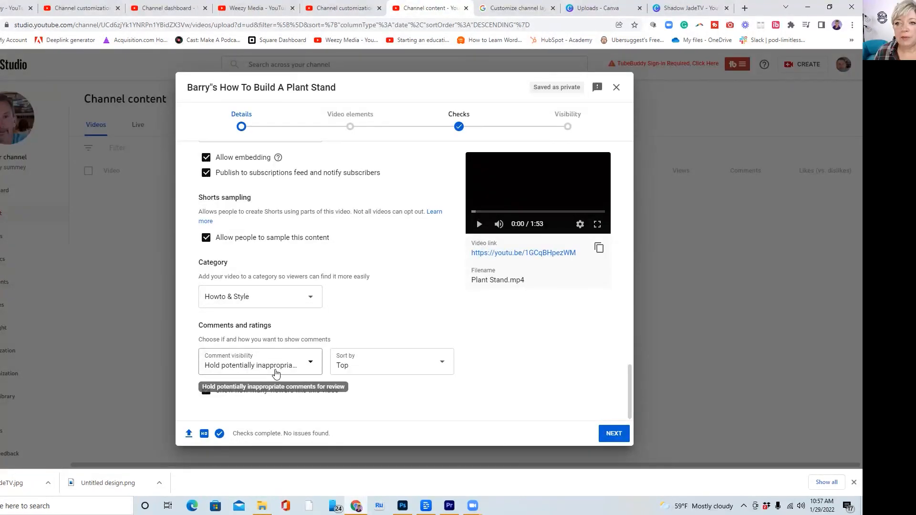
- Keep holding potentially inappropriate comments for review and sort comments by Newest
click(311, 364)
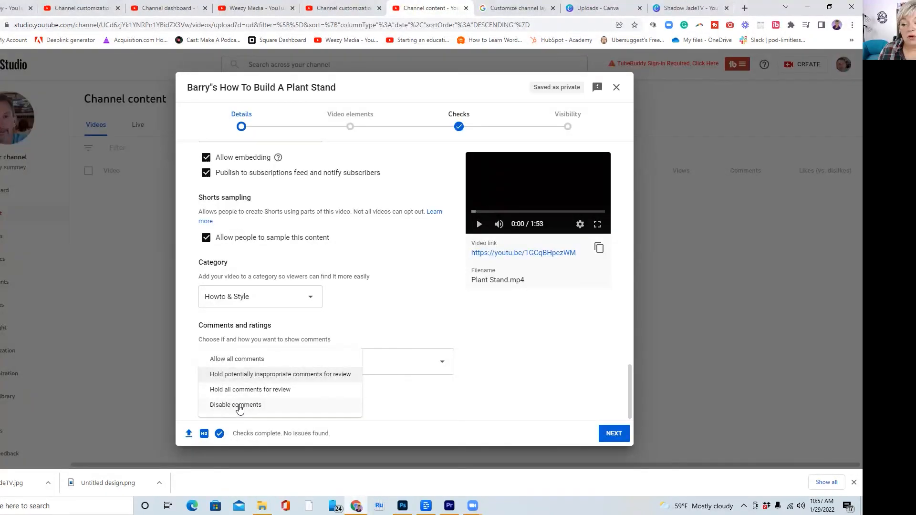
click(242, 378)
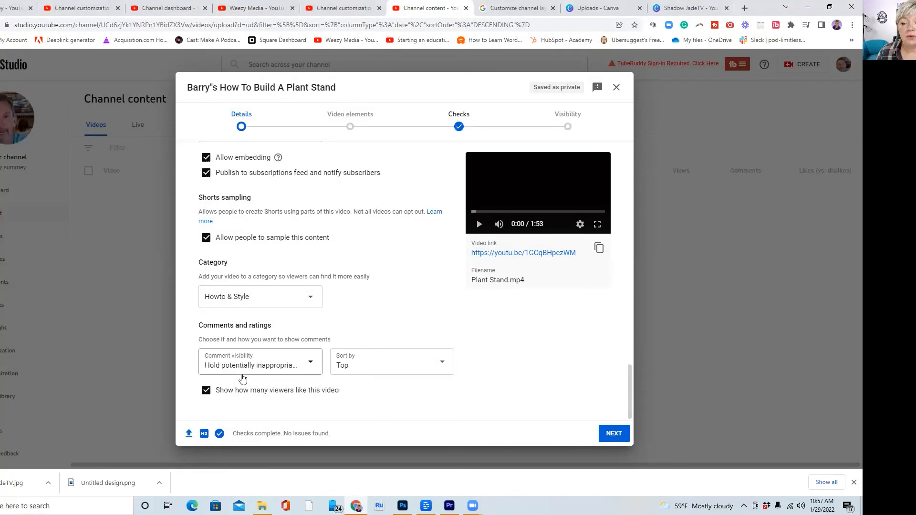
click(443, 365)
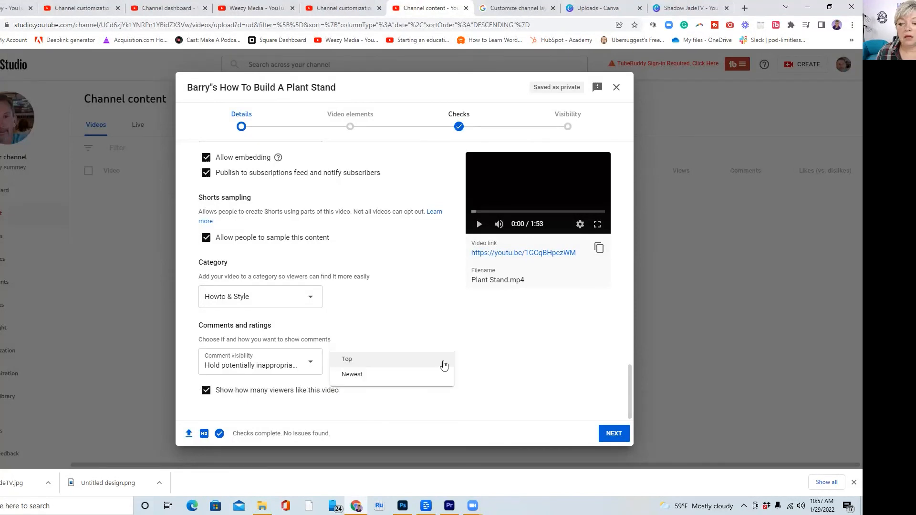
click(347, 376)
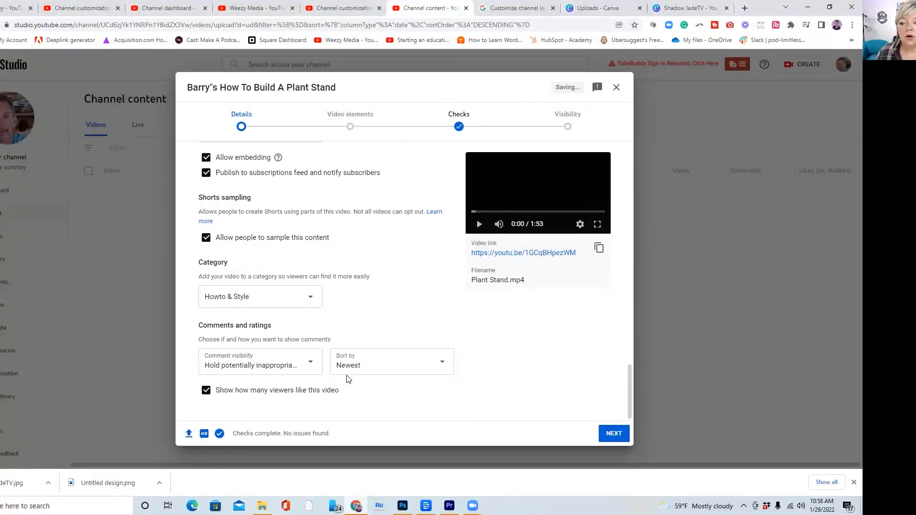
- Leave the like count visible and advance to the Video elements step
click(206, 391)
click(207, 391)
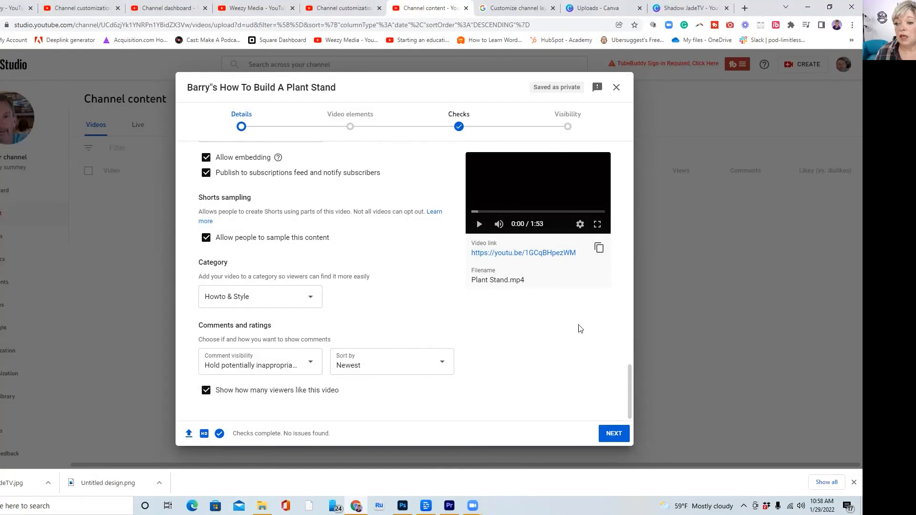
click(610, 435)
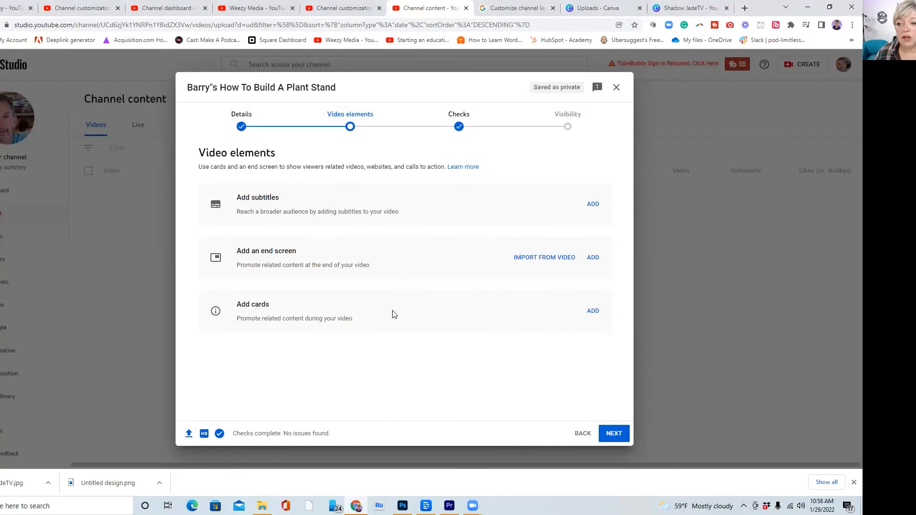
- Advance from Video elements to the Checks step
click(612, 435)
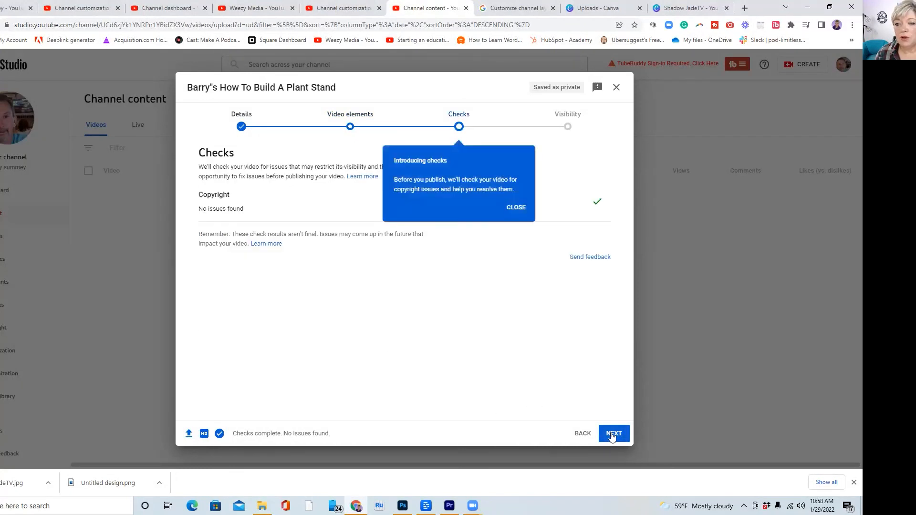
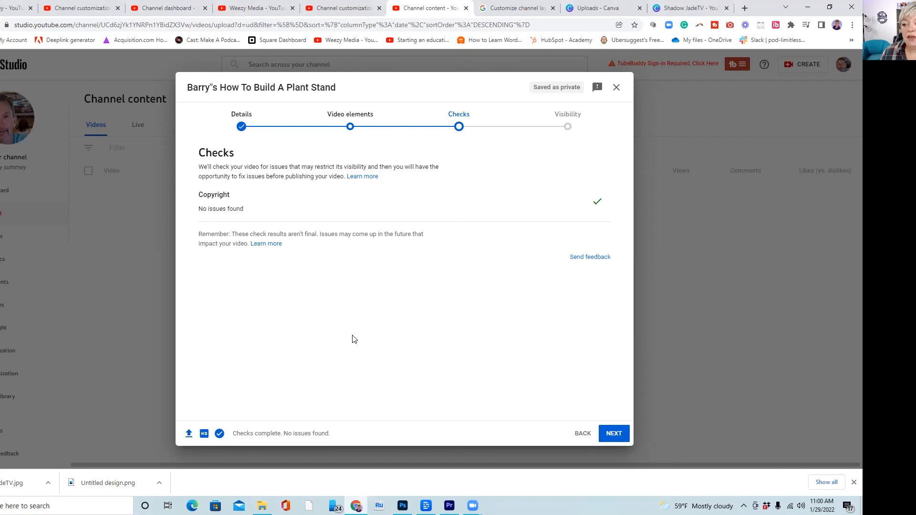
- Continue past Checks to the Visibility options and set the plant stand video to Private
click(613, 433)
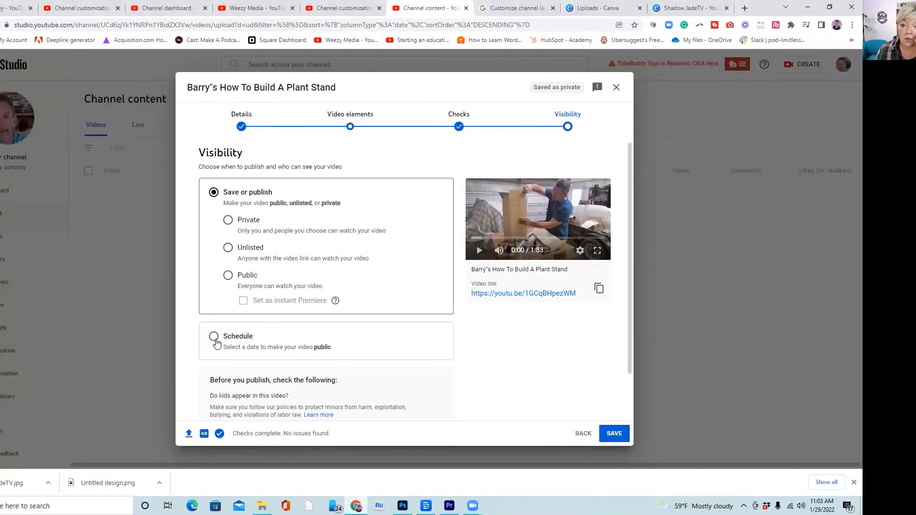
click(228, 221)
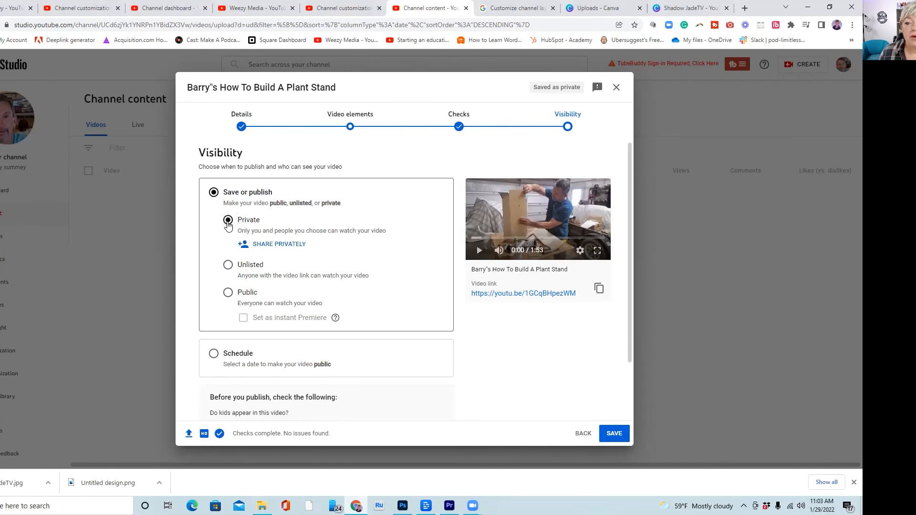